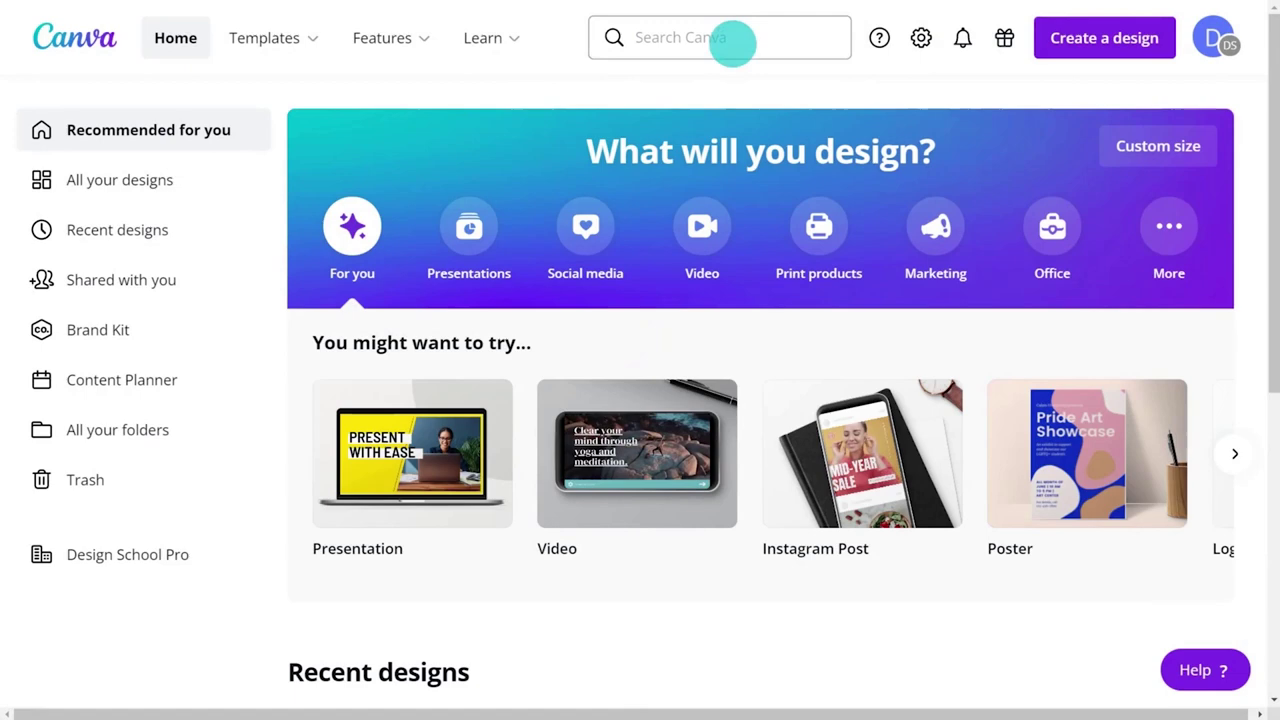
- Search Canva for Instagram Post templates and browse the results
left_click(731, 38)
type("instagram")
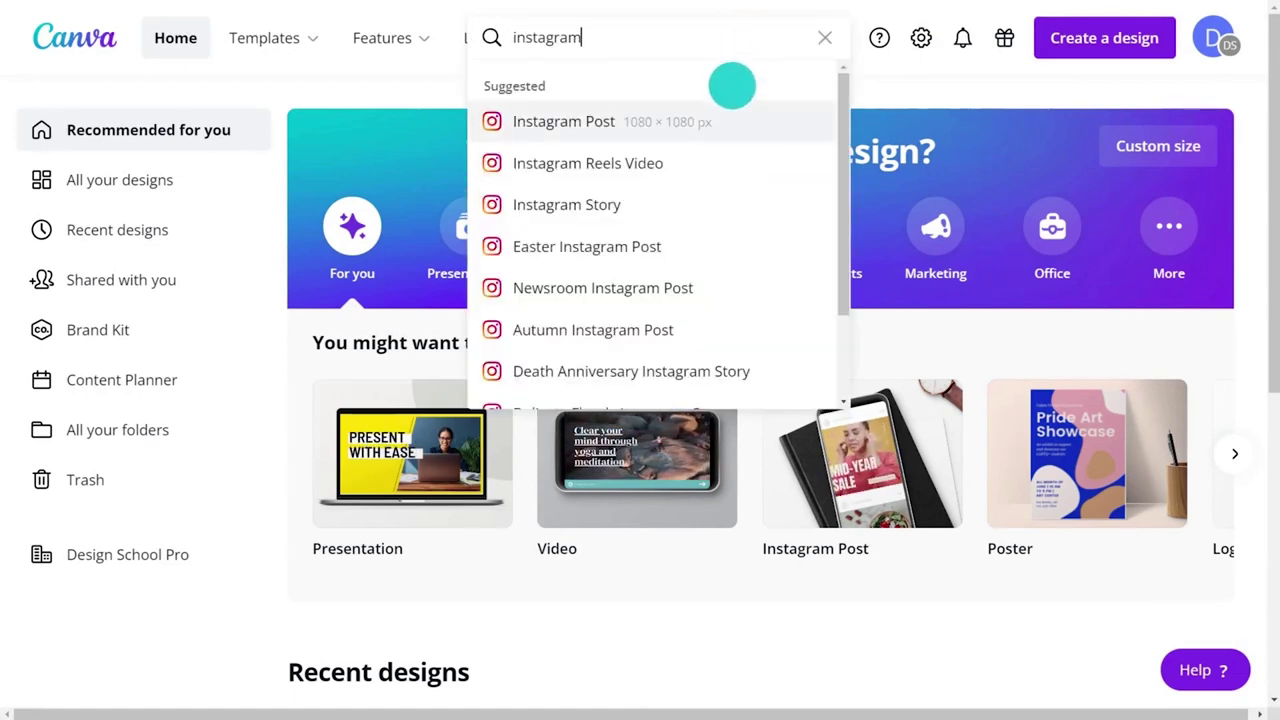
left_click(730, 122)
scroll(766, 400, "down", 1)
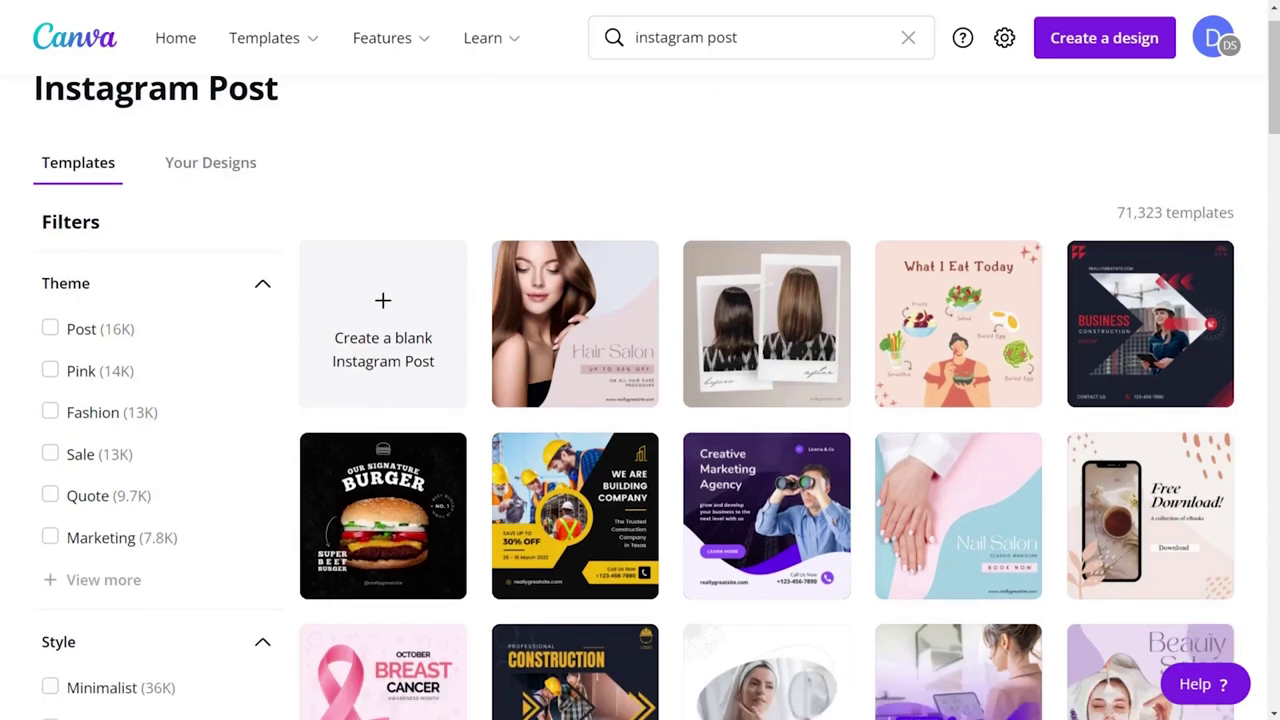
scroll(766, 400, "down", 4)
scroll(766, 400, "down", 3)
scroll(766, 400, "down", 3)
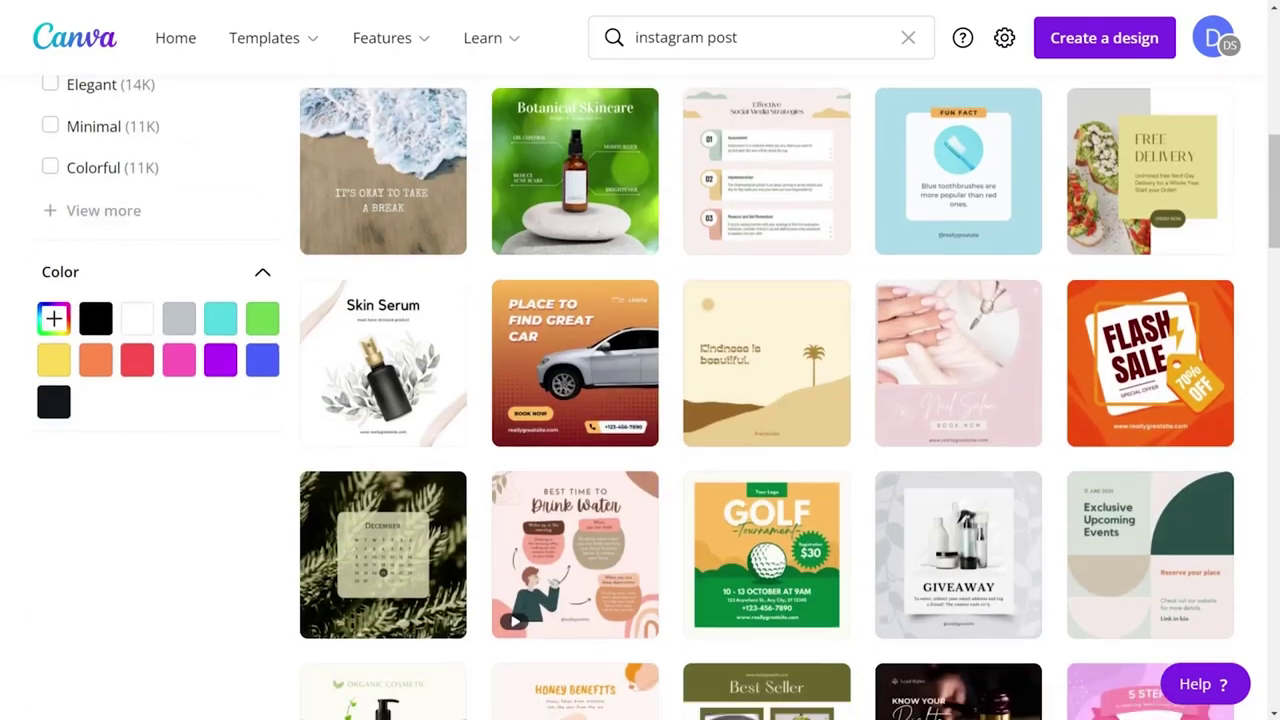
scroll(766, 400, "down", 3)
scroll(766, 400, "down", 3)
scroll(766, 400, "down", 3)
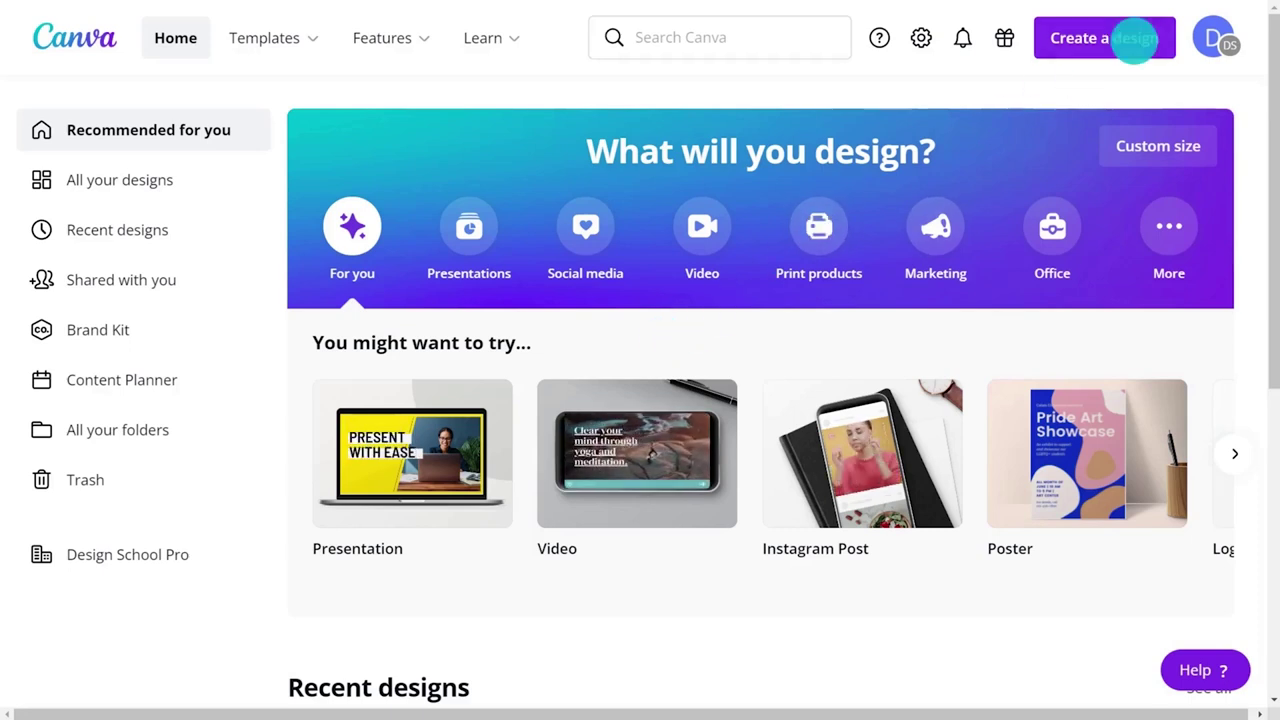
- Create a new custom-size 1500 × 1500 px design
left_click(1135, 40)
type("0")
key("Tab")
type("15")
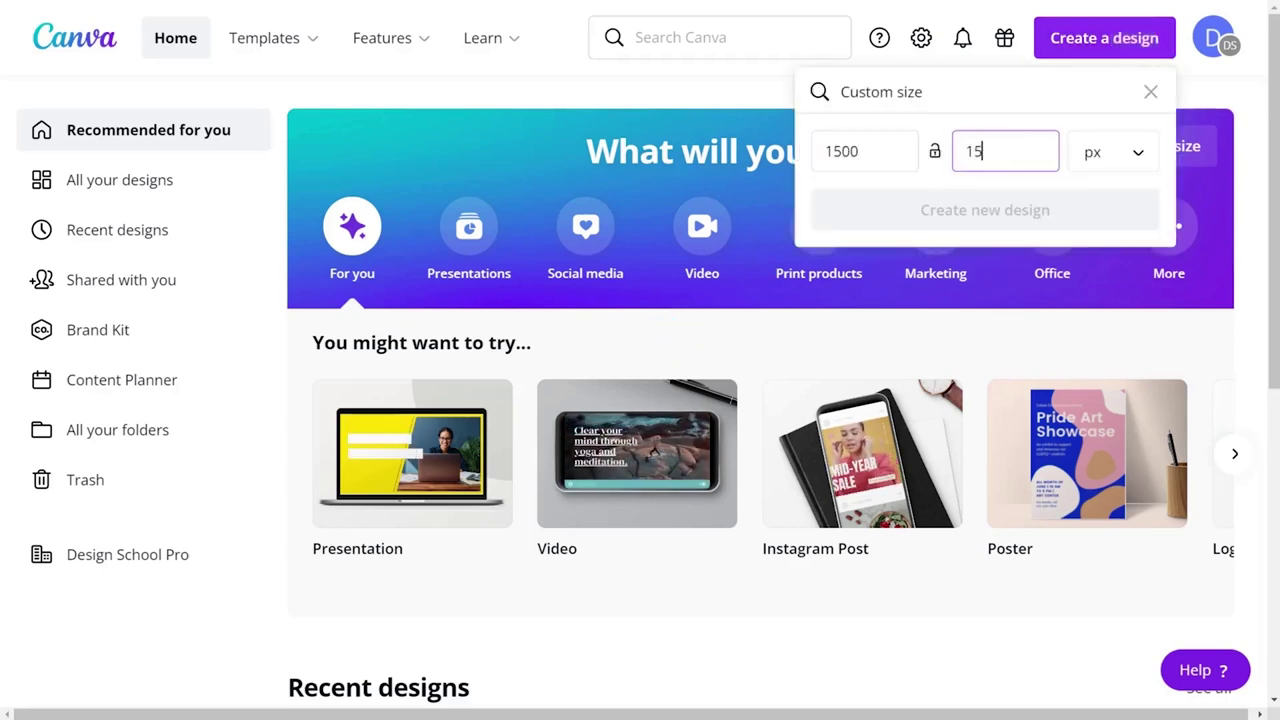
type("00")
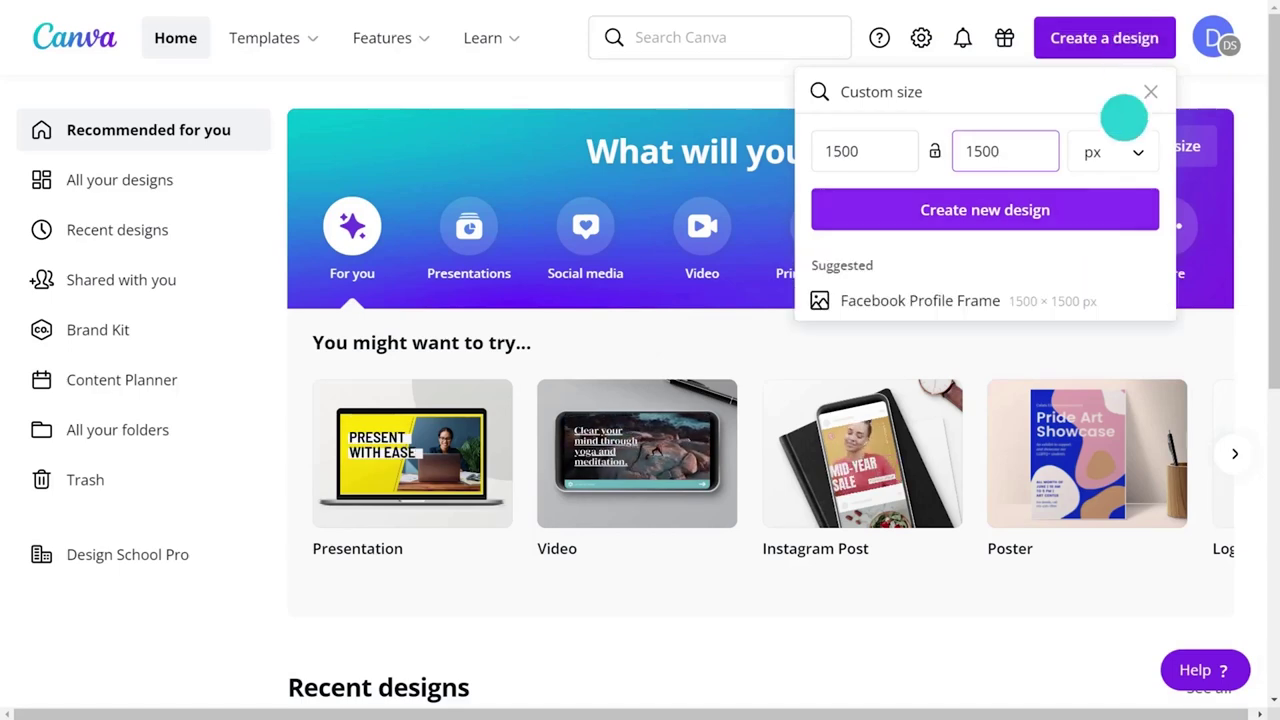
left_click(1112, 208)
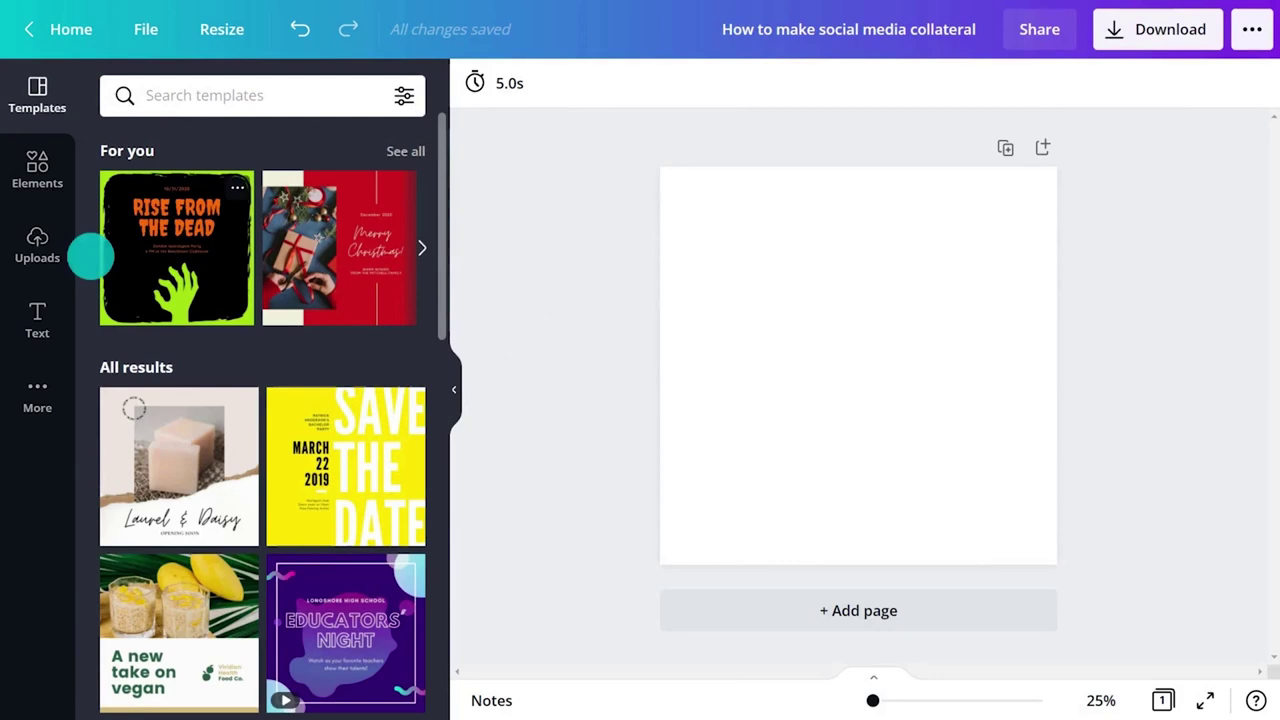
- Set the uploaded portrait as page 1's background and reframe it lower
left_click(40, 248)
left_click(146, 365)
right_click(788, 348)
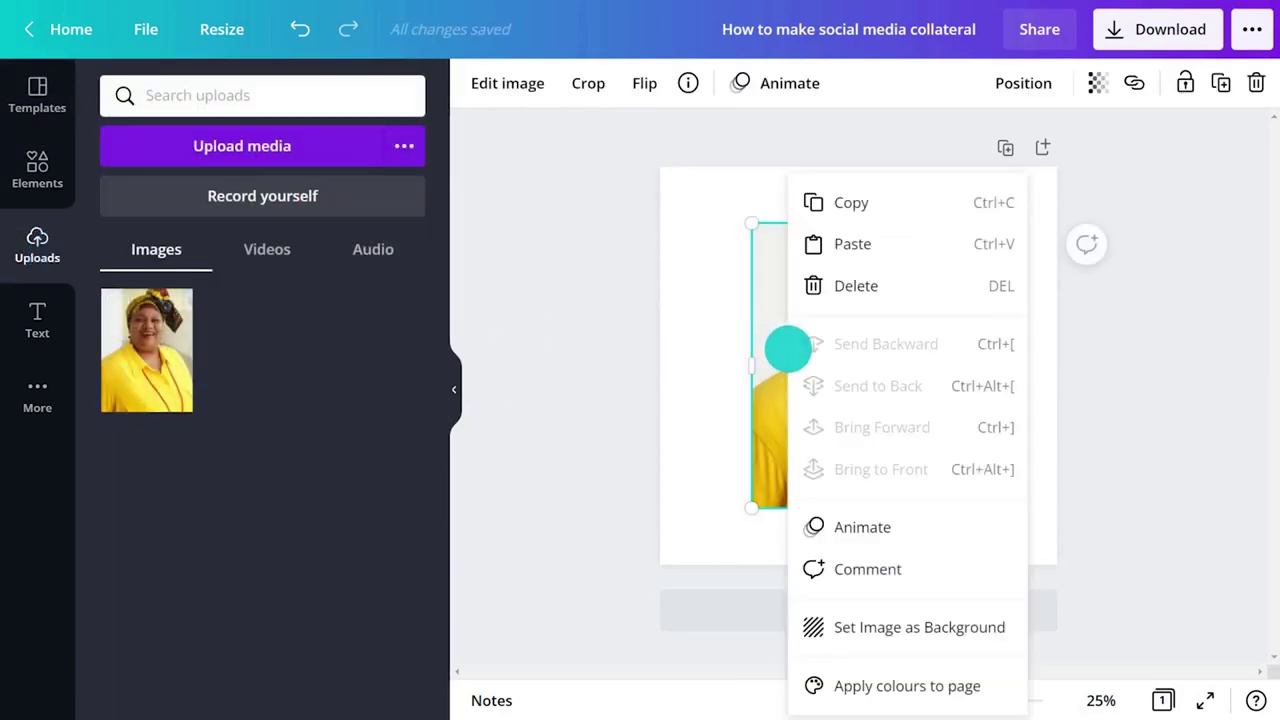
left_click(886, 627)
double_click(886, 303)
left_click_drag(886, 303, 890, 390)
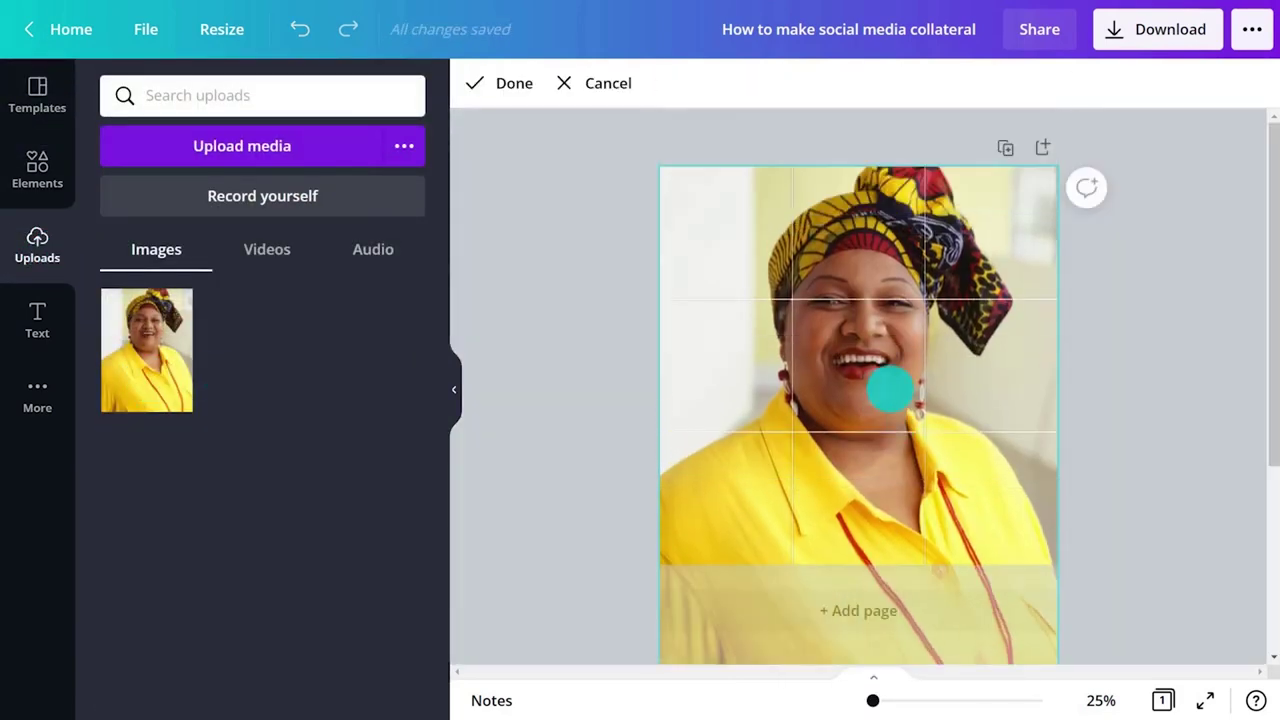
left_click(511, 86)
- Add a second page and apply the 'Welcome Back to School' Facebook profile frame template
left_click(729, 609)
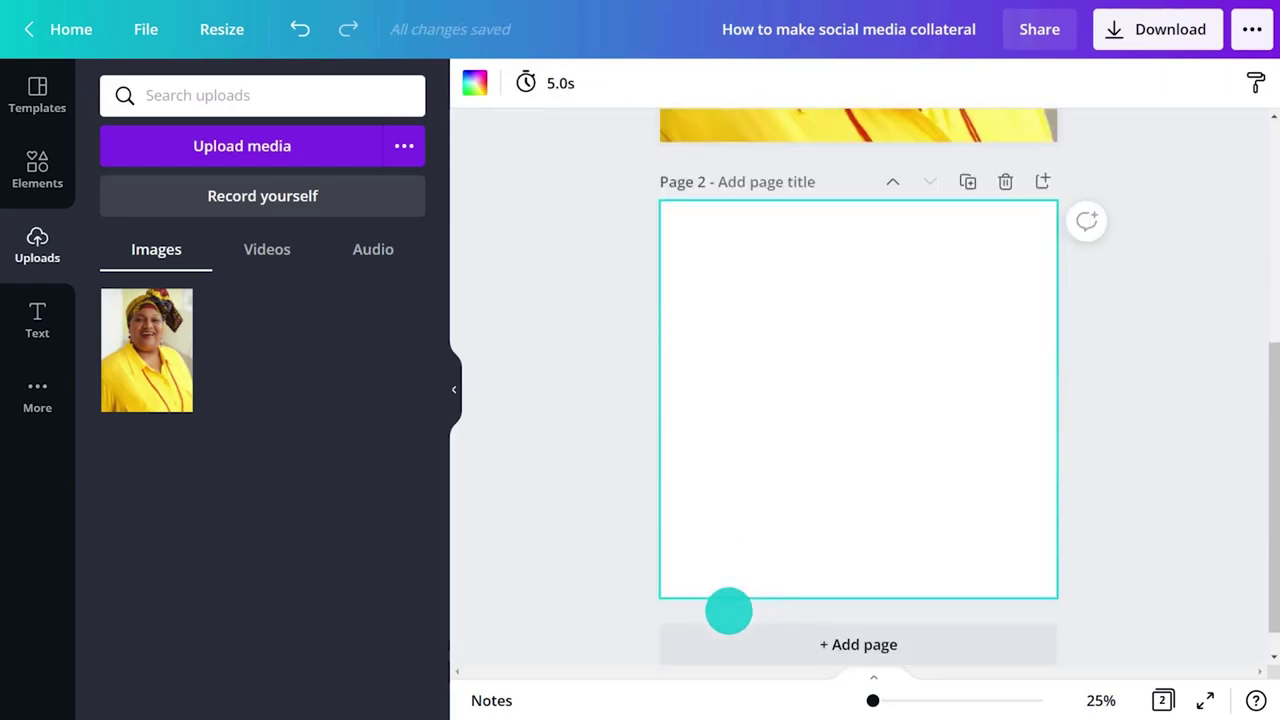
left_click(44, 90)
left_click(190, 94)
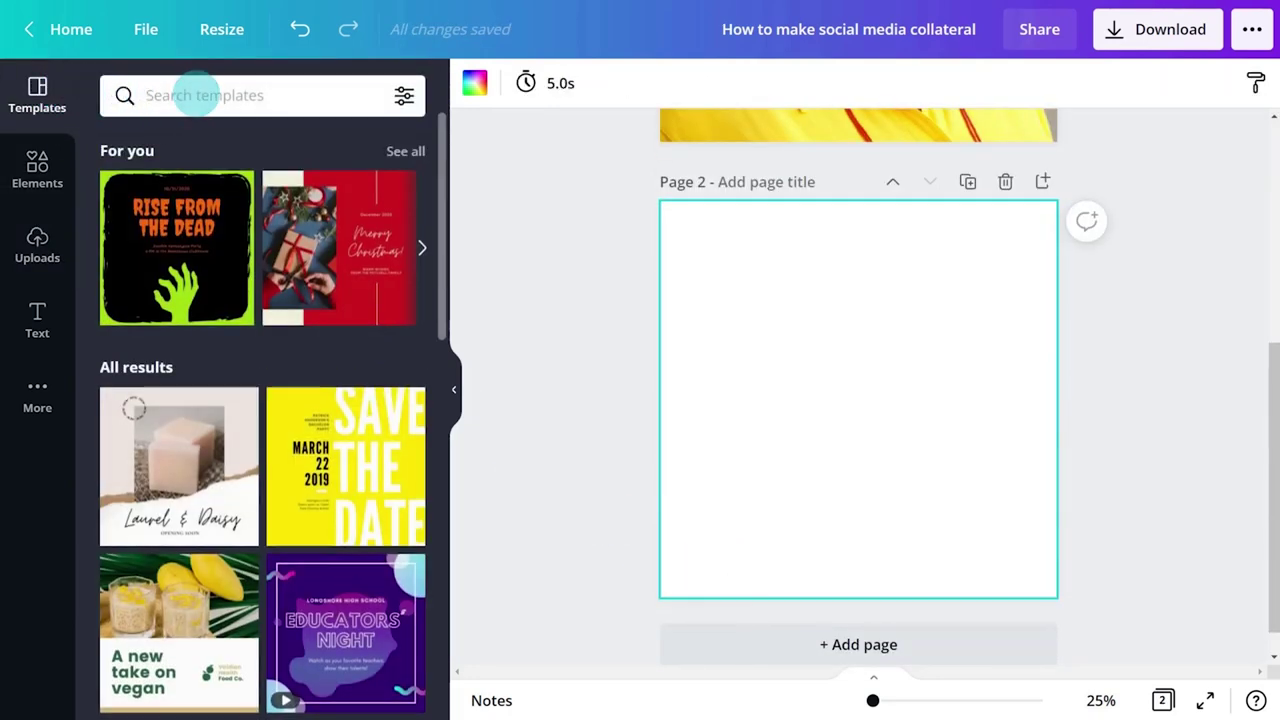
type("facebook profile")
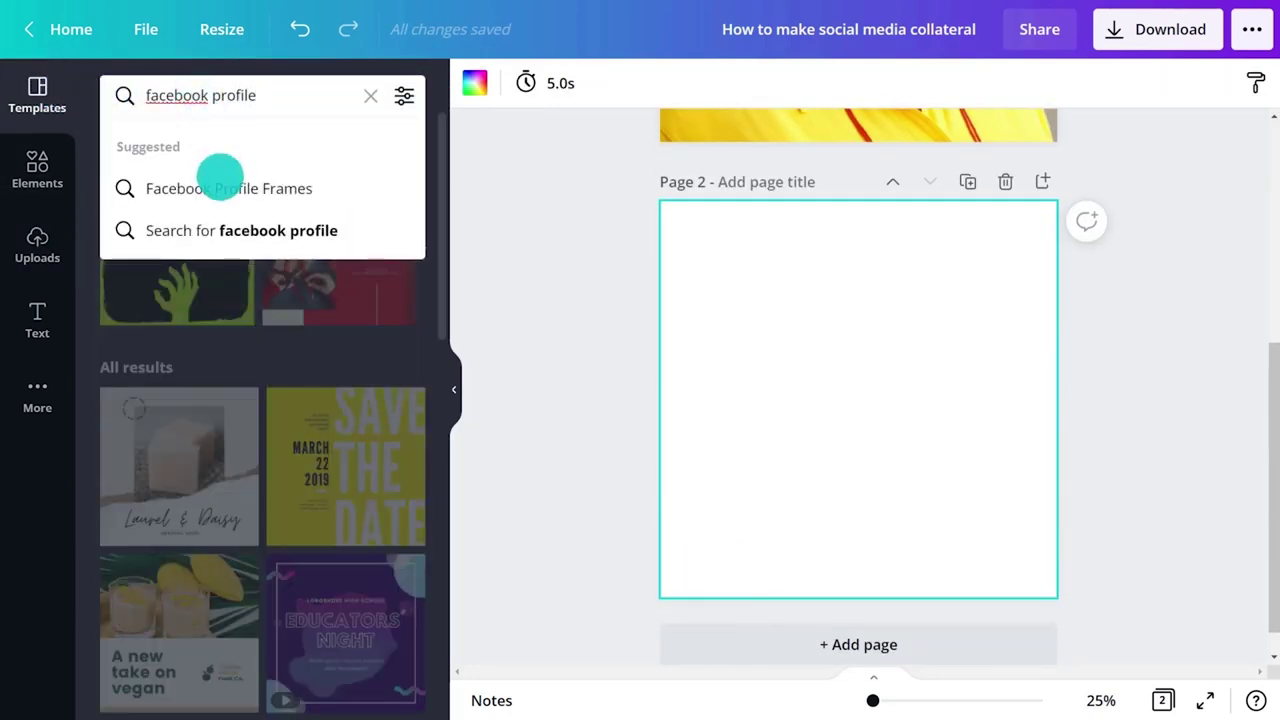
left_click(220, 180)
scroll(330, 430, "down", 4)
scroll(330, 430, "down", 2)
left_click(348, 447)
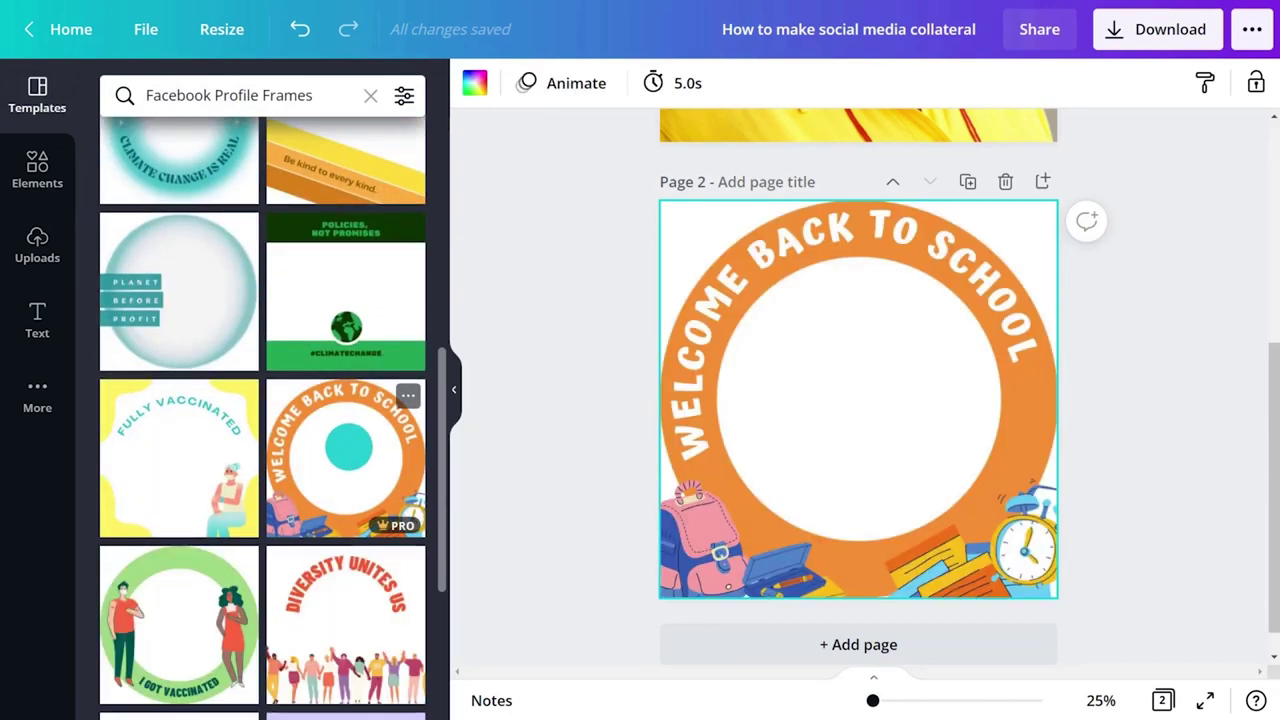
- Place the portrait on page 2, enlarge it to fill, and send it behind the frame
left_click(41, 245)
left_click(146, 350)
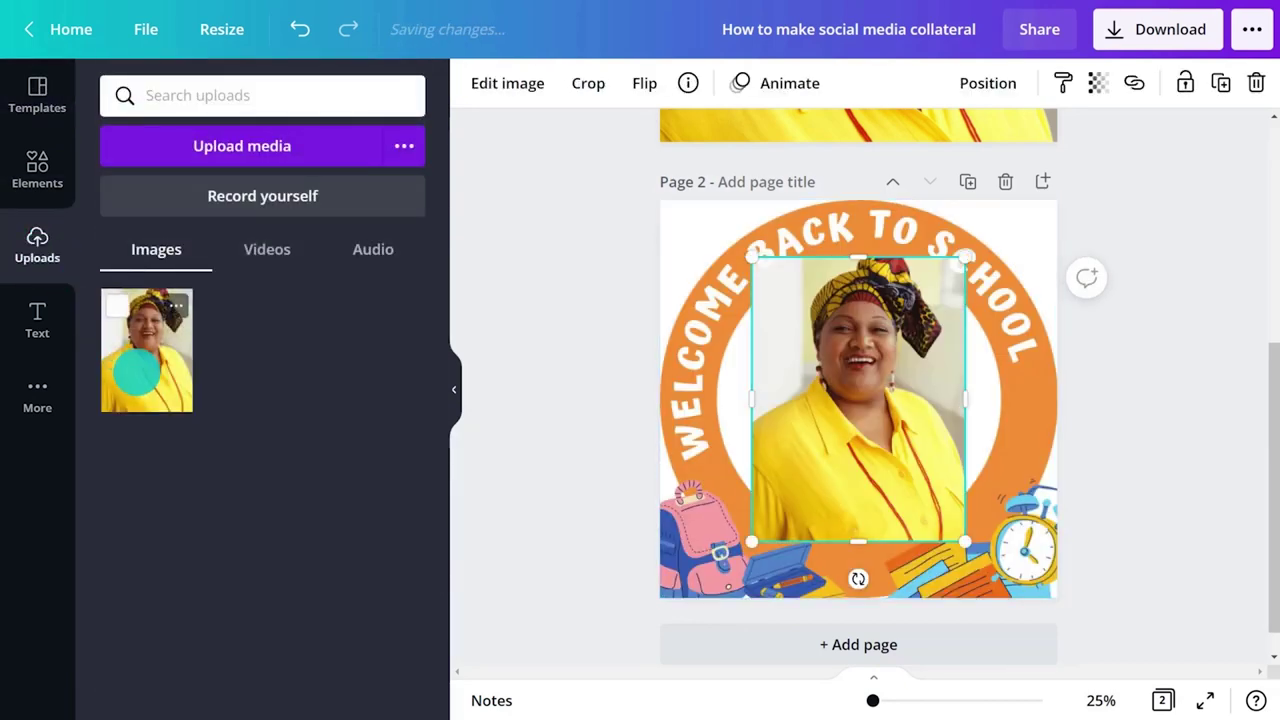
left_click_drag(1035, 262, 1071, 151)
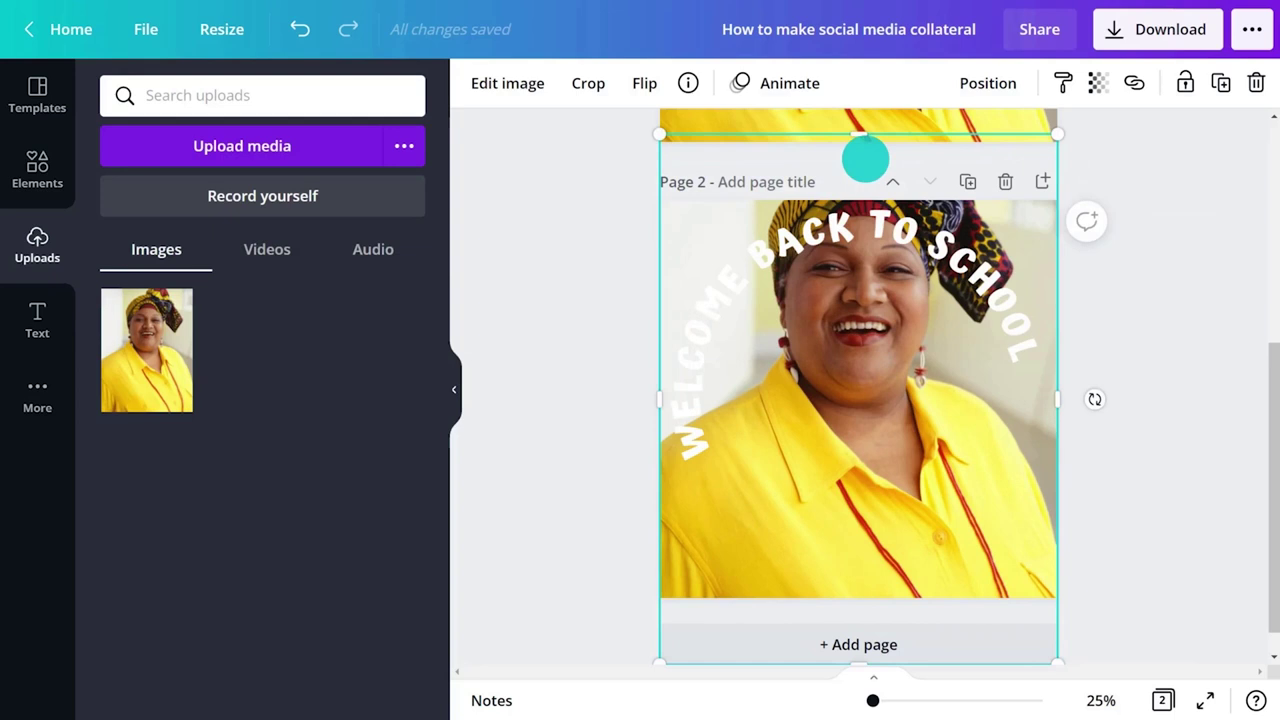
mouse_move(863, 157)
left_mouse_down()
mouse_move(863, 143)
mouse_move(863, 214)
mouse_move(889, 193)
left_mouse_up()
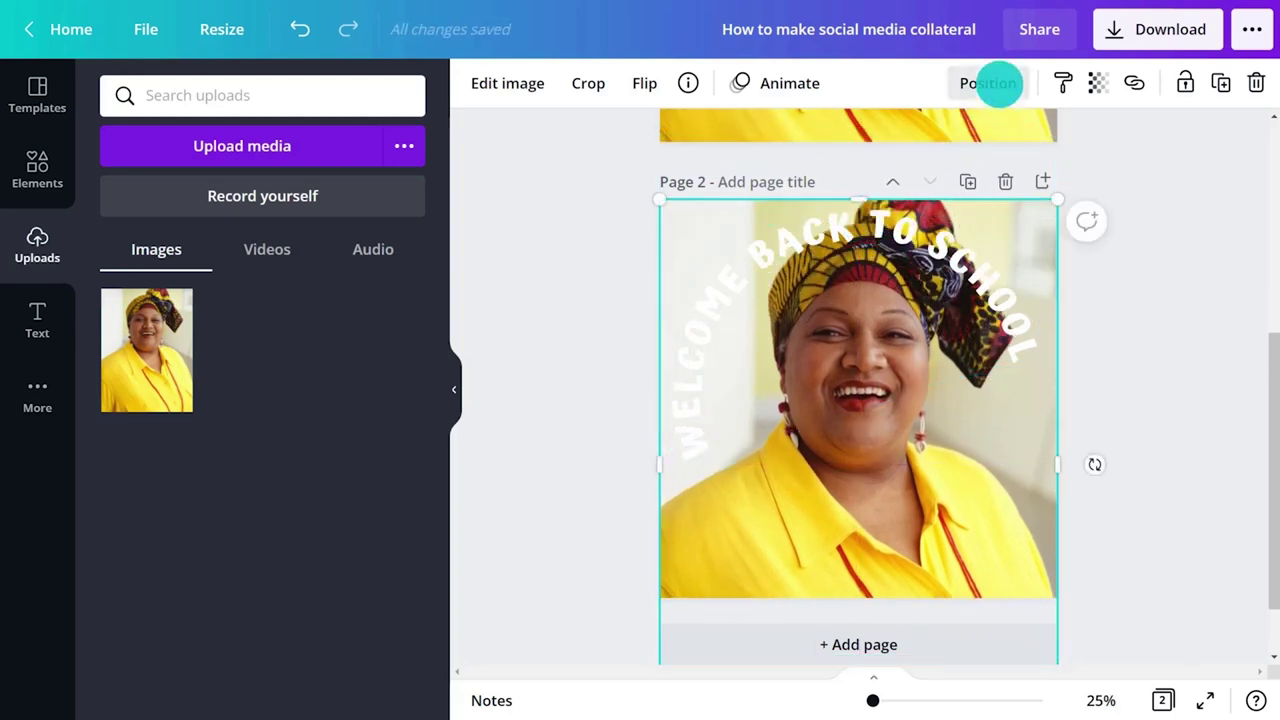
left_click(988, 83)
left_click(878, 186)
left_click(988, 84)
left_click(1106, 347)
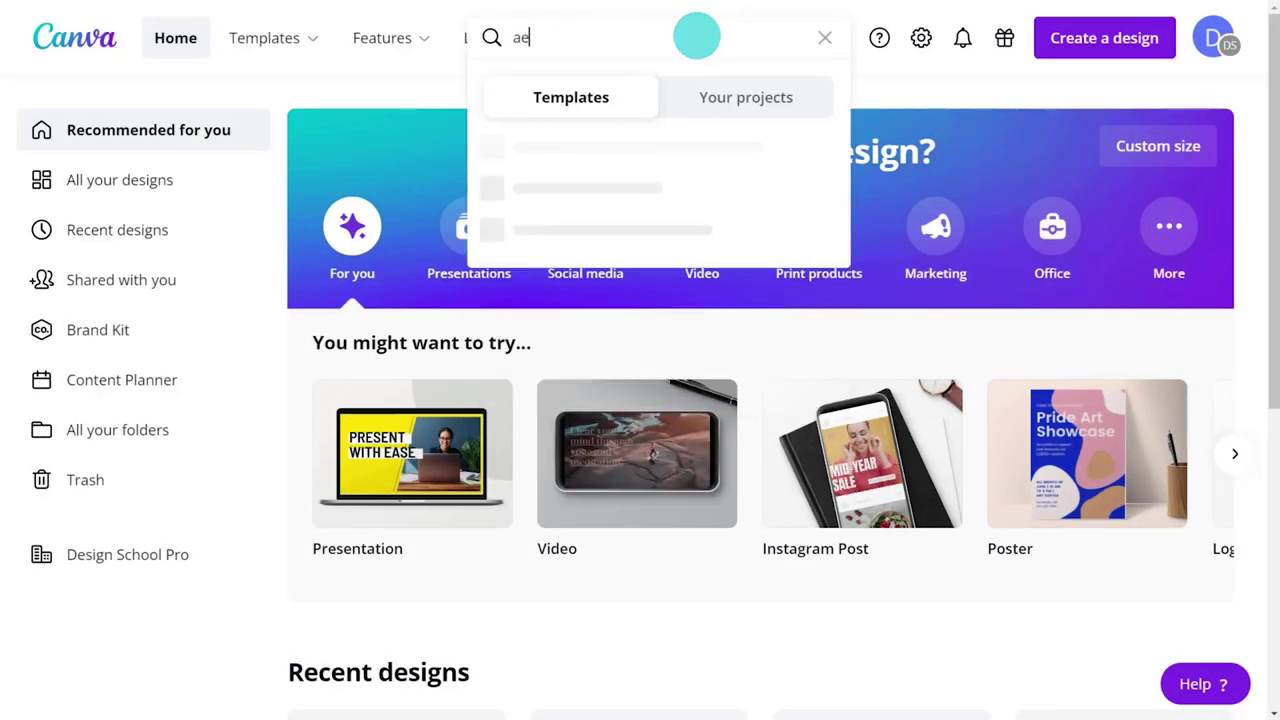
- Search templates for 'aesthetic sale post' and scroll through the results
type("sthetic sale post")
key("Return")
scroll(590, 338, "down", 2)
scroll(575, 310, "down", 1)
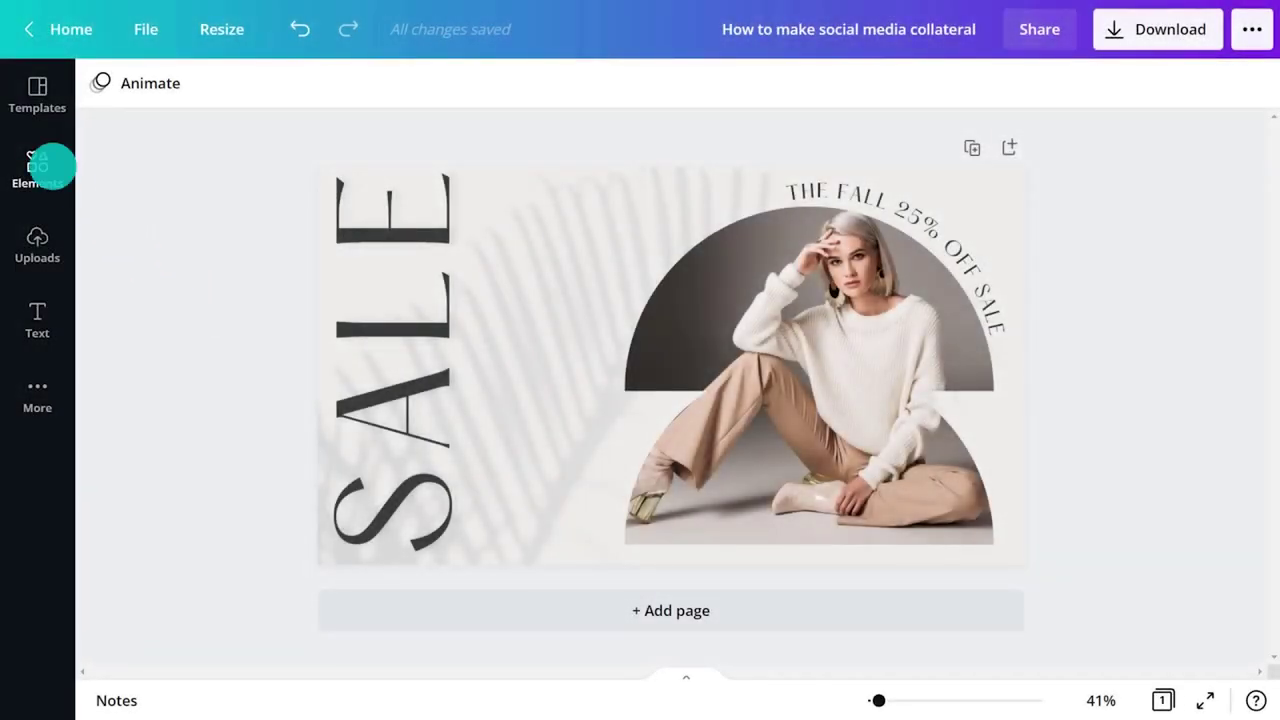
- Search the Elements library for jewellery photos
left_click(50, 165)
left_click(146, 96)
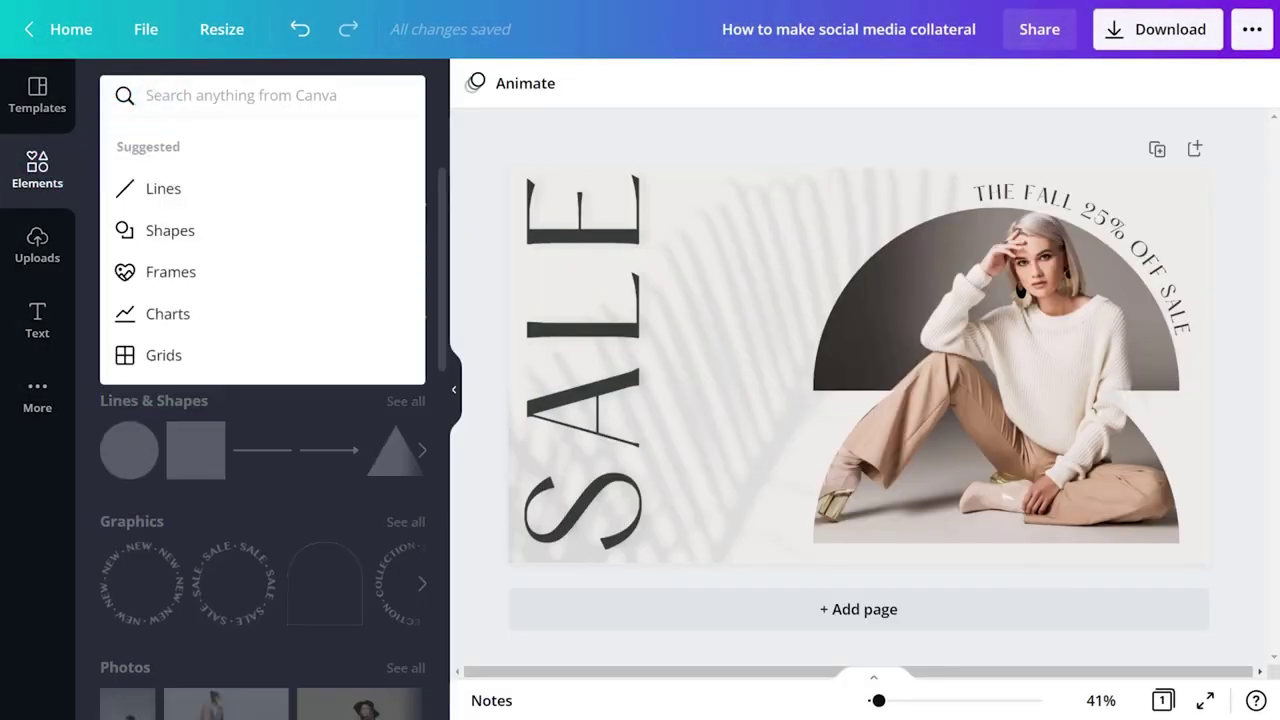
type("jewellery")
key("Return")
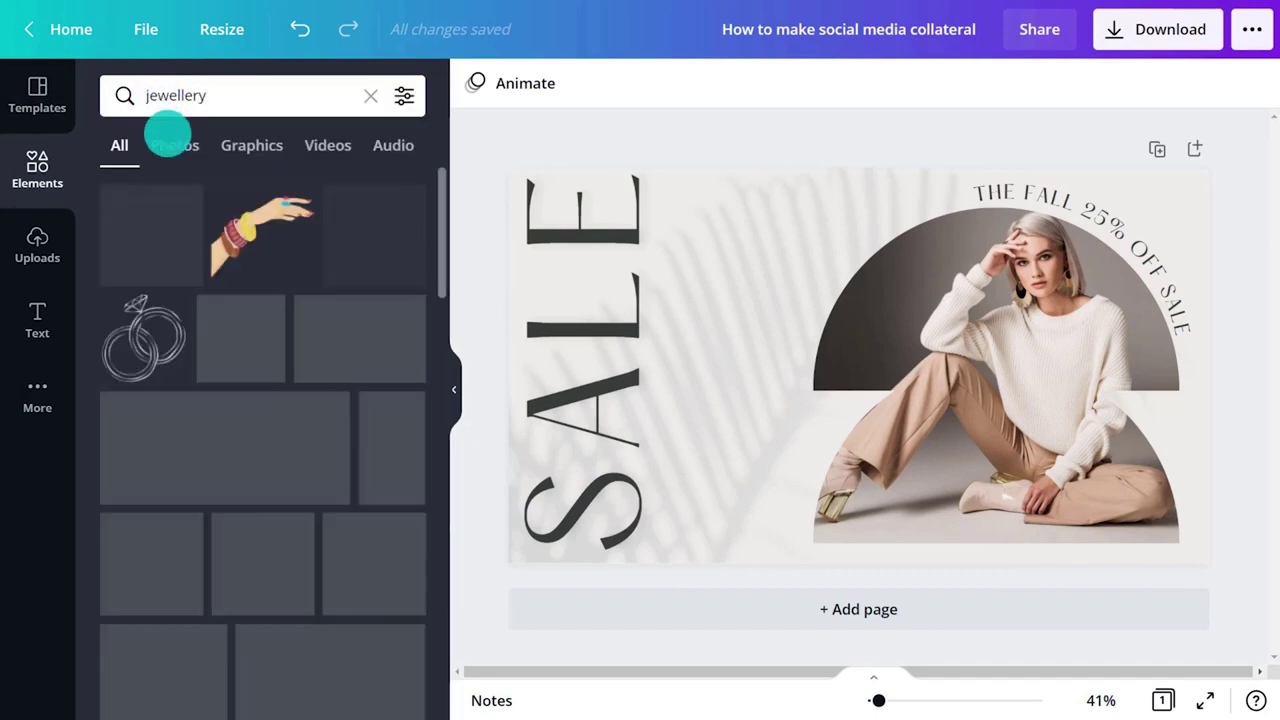
left_click(170, 143)
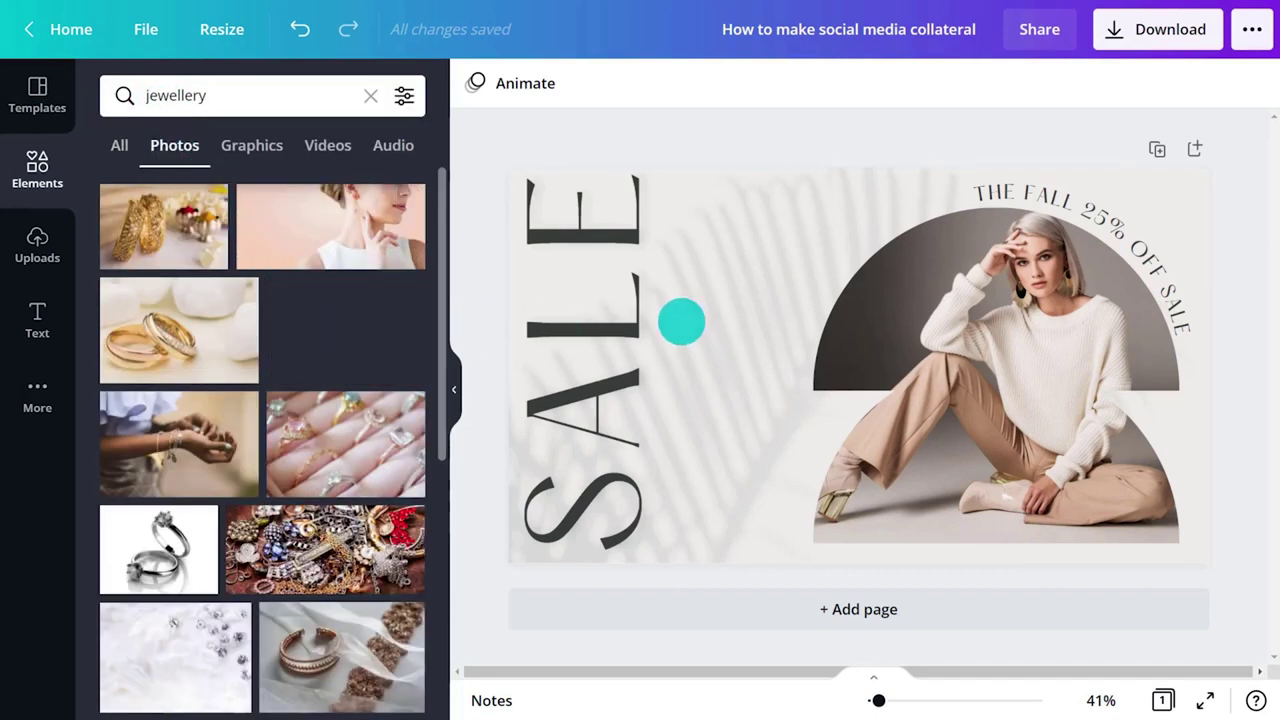
- Drop the watch photo into the arch and change the curved text to 'AUTUMN SALE 20% OFF', Articulat 34
left_click_drag(314, 322, 850, 310)
left_click(1046, 205)
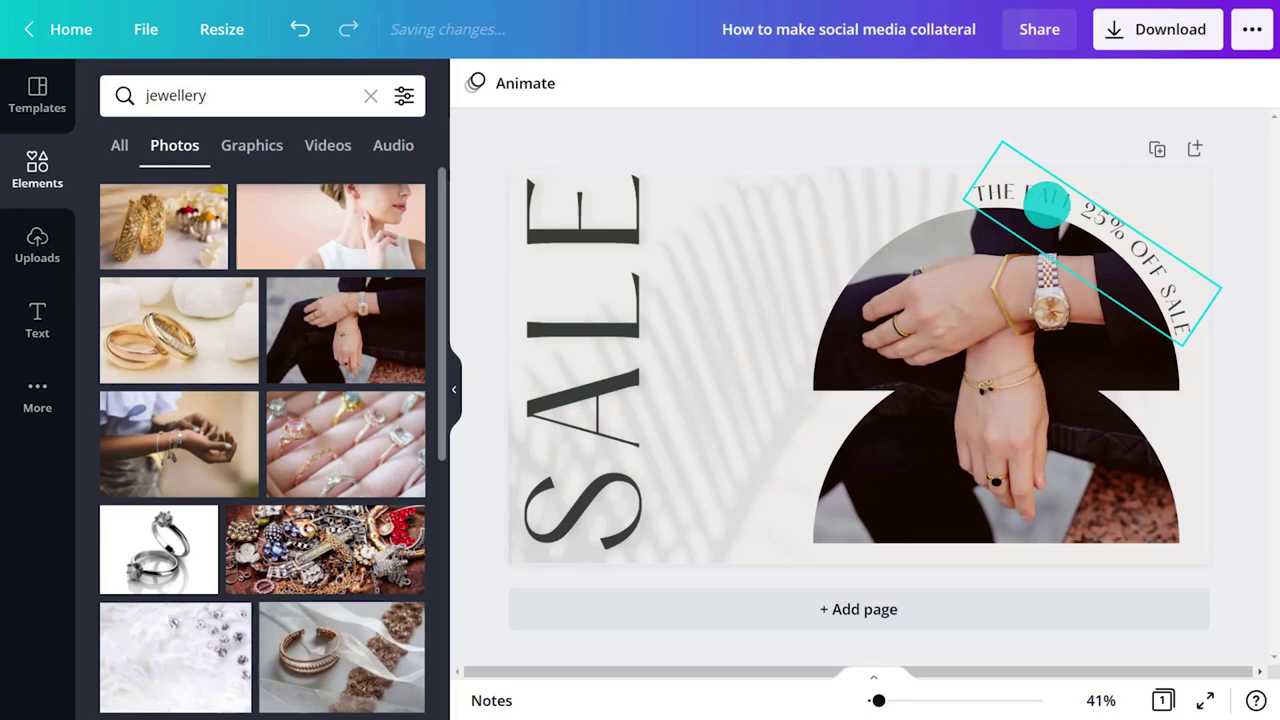
double_click(1060, 285)
type("AUTUMN SALE")
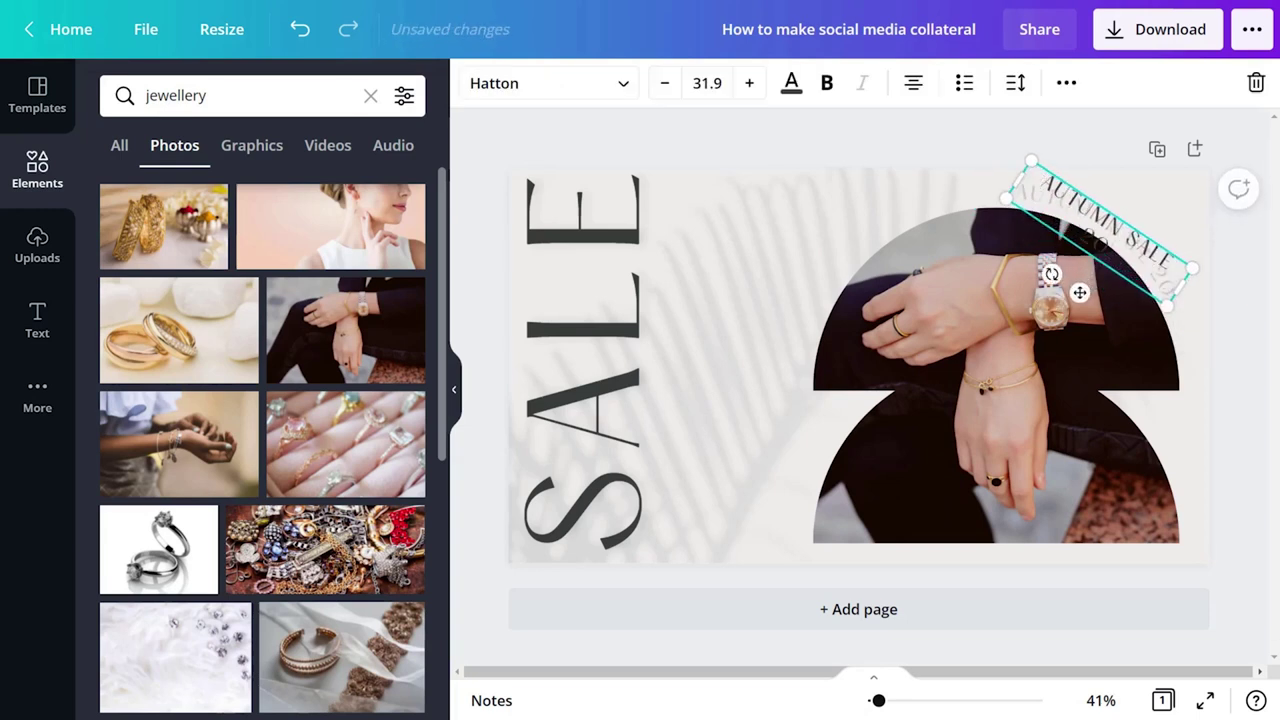
type(" 20% OFF")
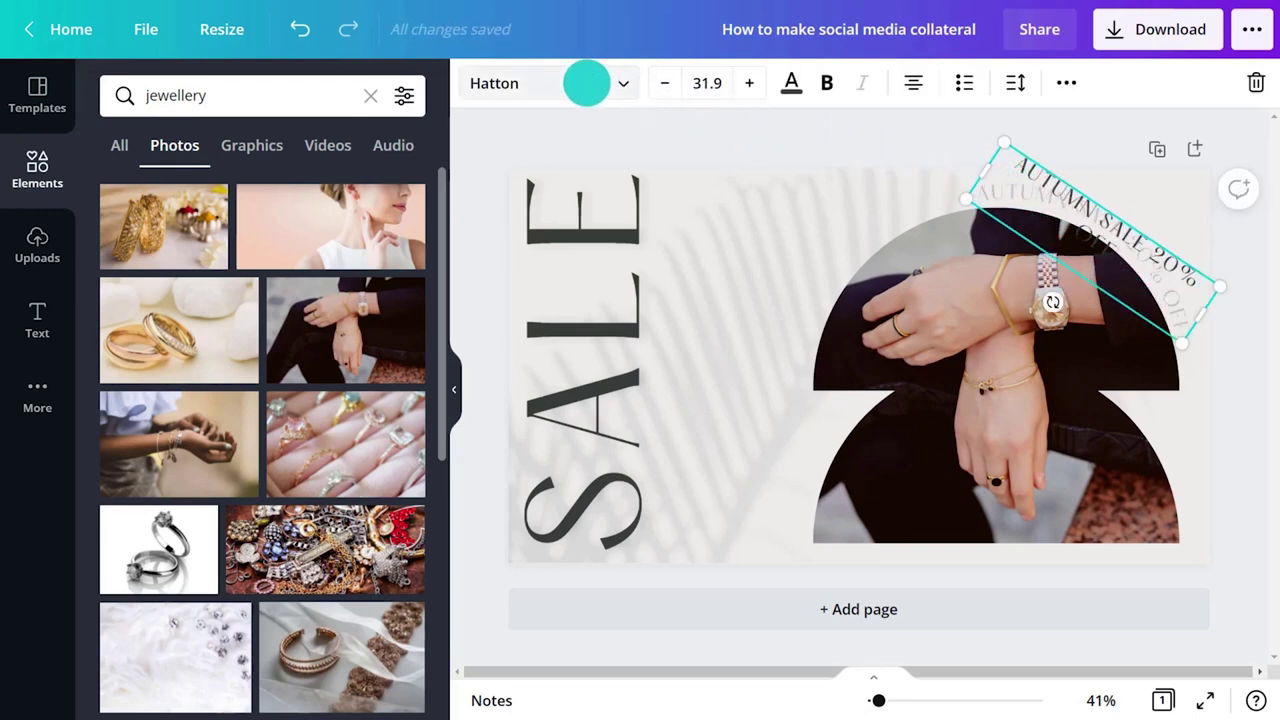
left_click(586, 83)
type("articulat")
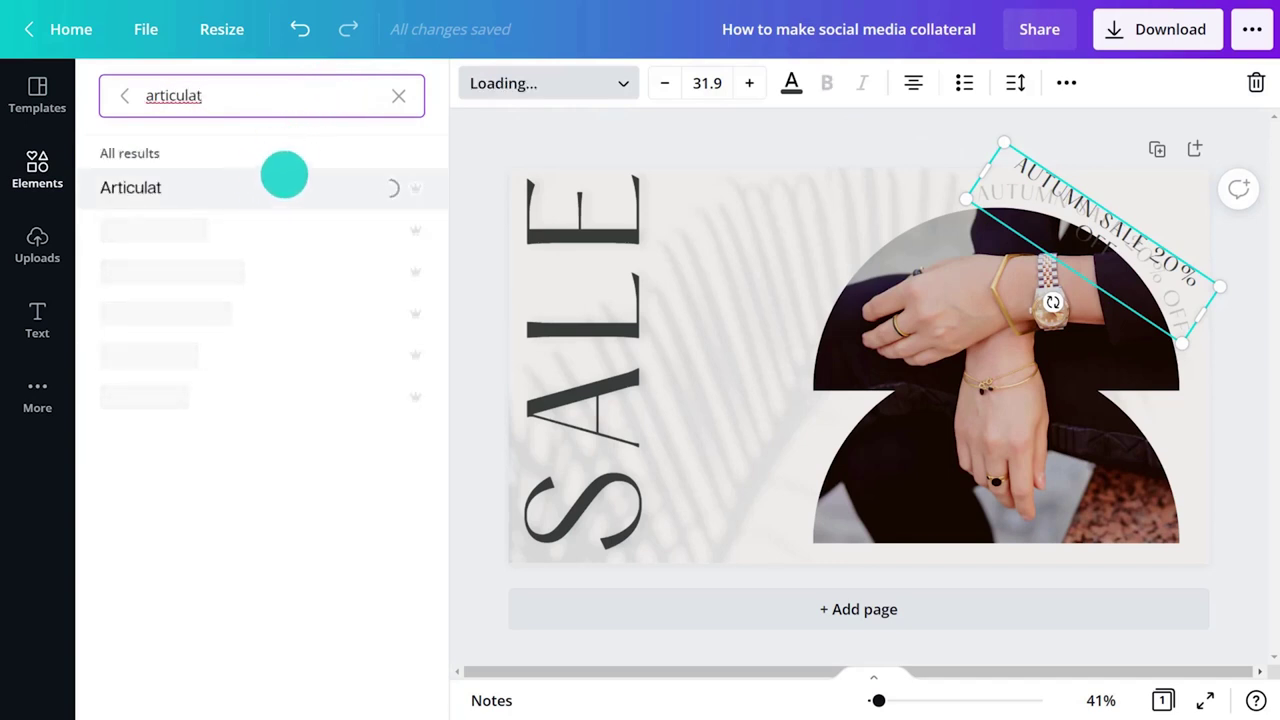
left_click(688, 82)
type("34")
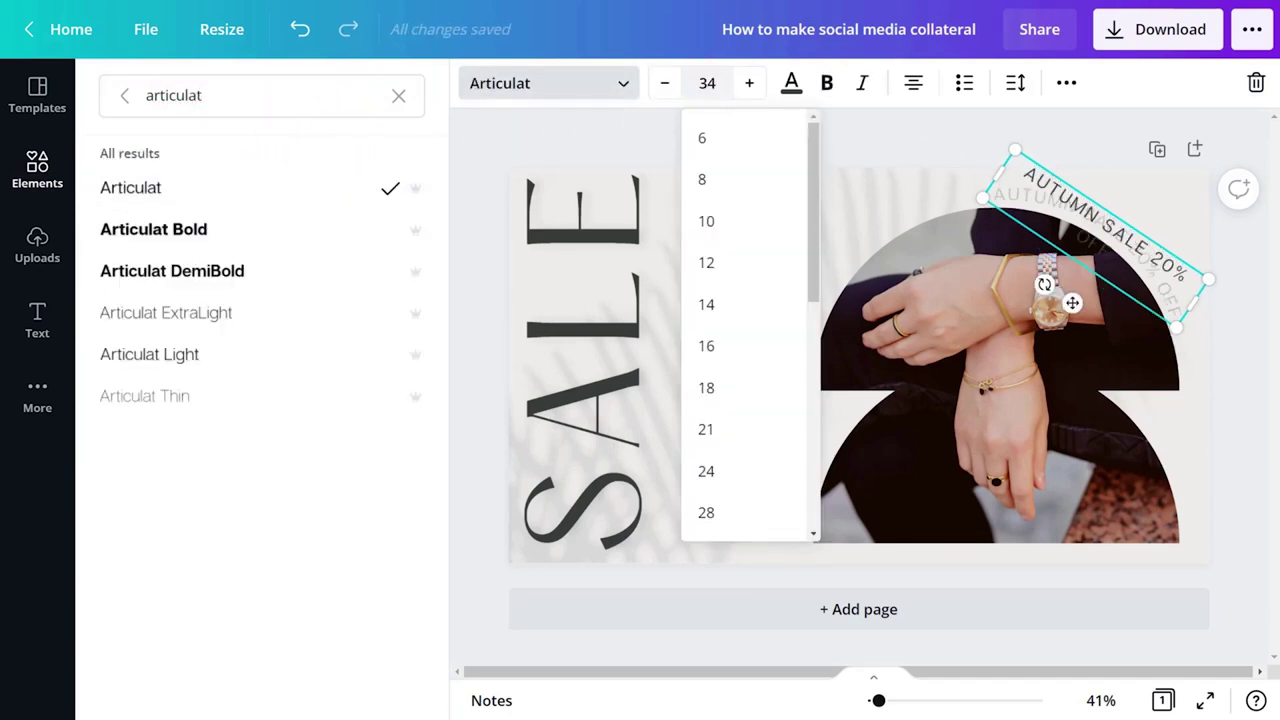
- Make the curved text and the SALE lettering white from the document colours
left_click(791, 83)
left_click(240, 190)
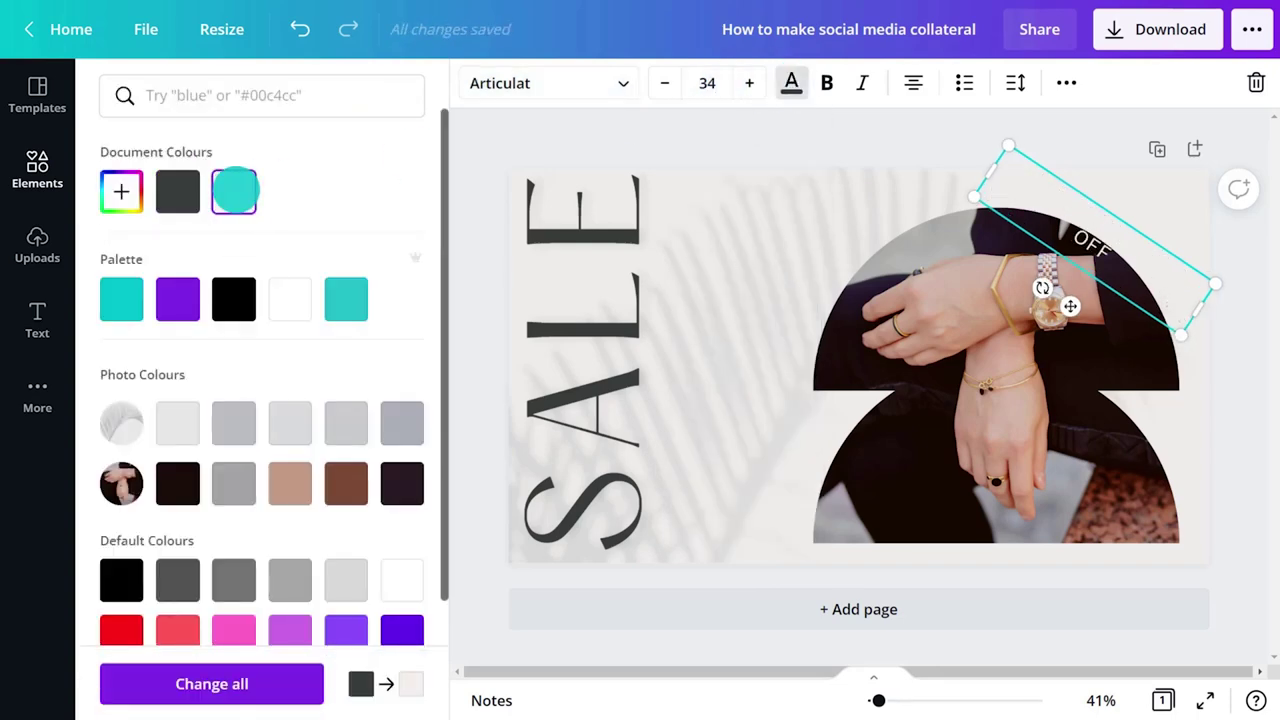
left_click(600, 229)
left_click(250, 198)
- Colour the background grey-purple #6E6770
left_click(714, 174)
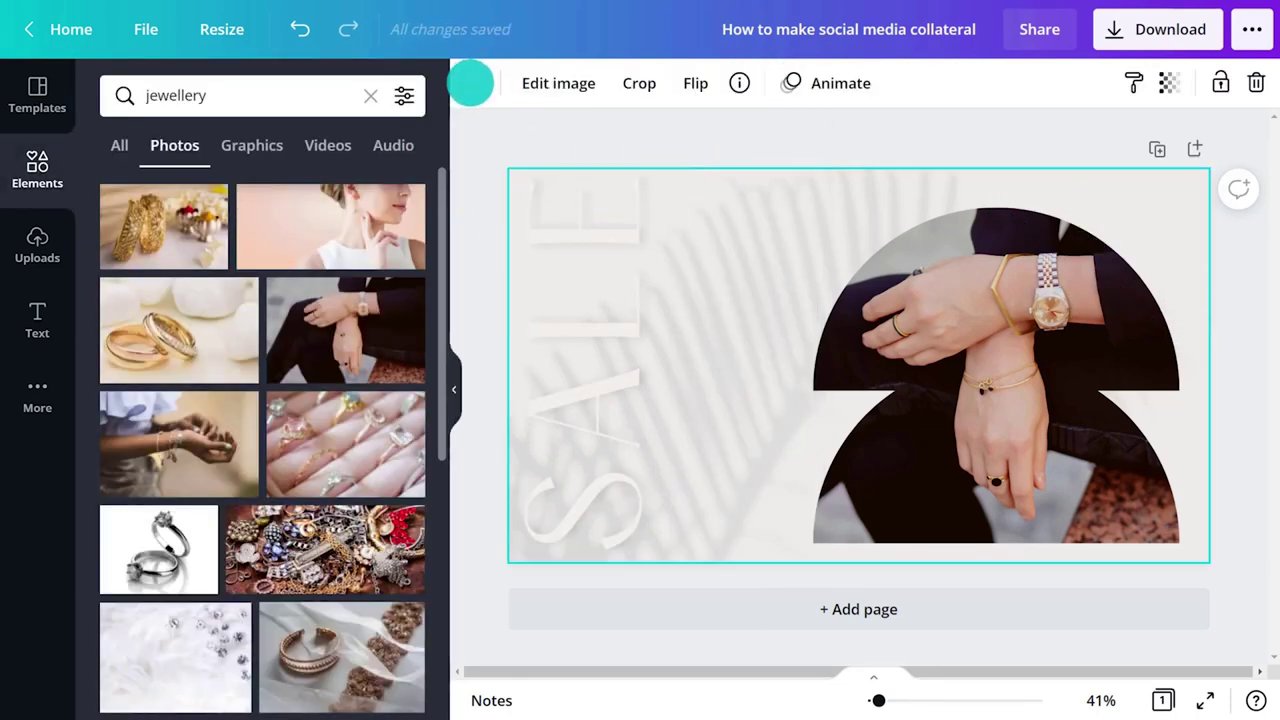
left_click(472, 82)
left_click(121, 191)
type("#6E6770")
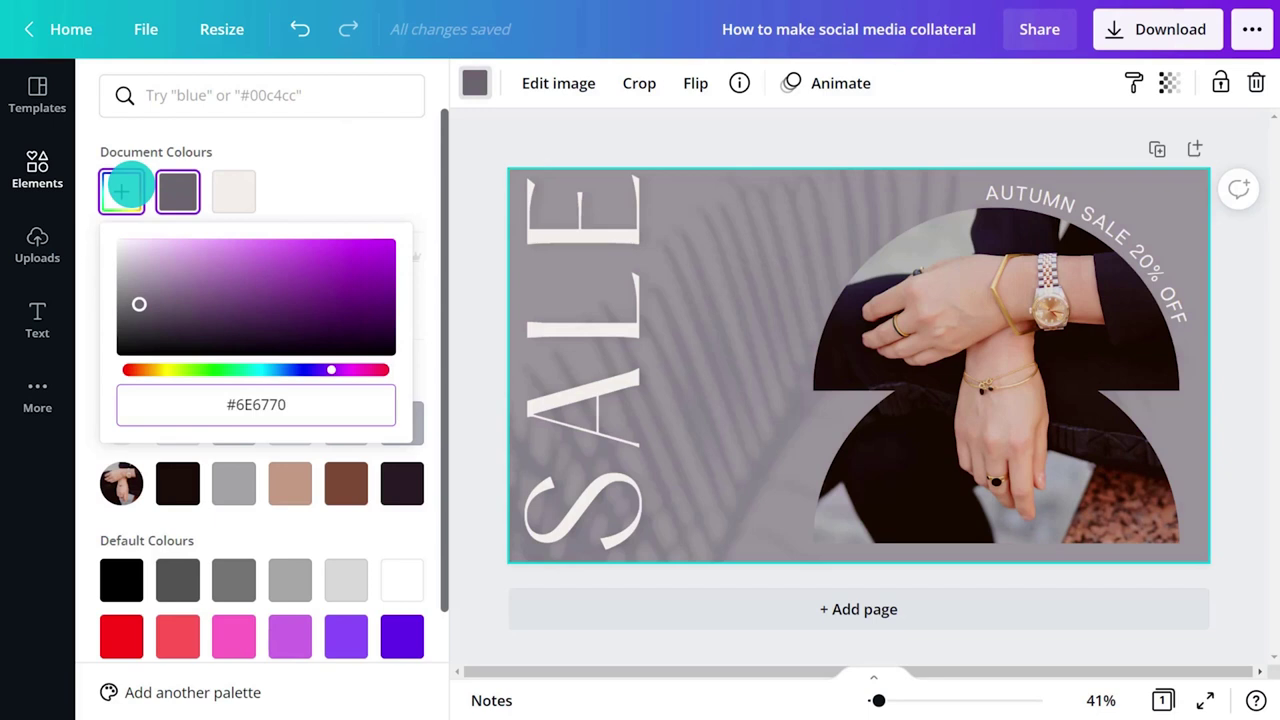
left_click(289, 160)
left_click(488, 134)
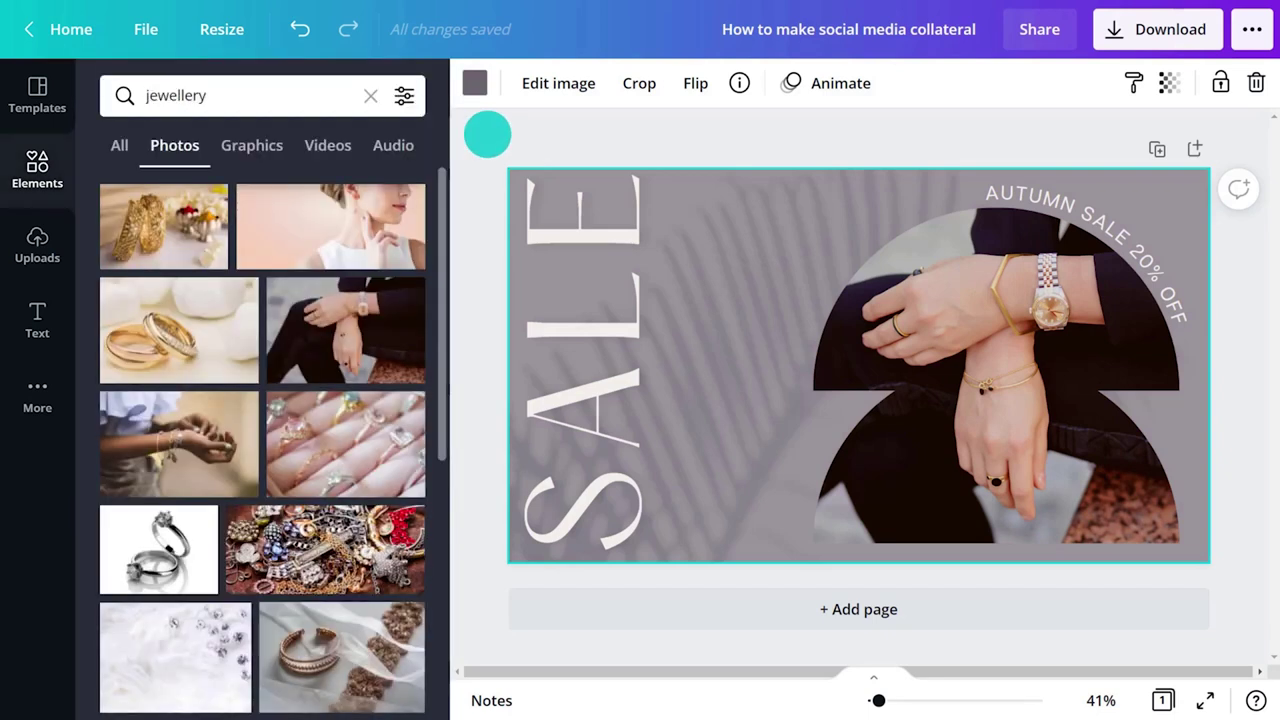
left_click(458, 330)
left_click(537, 129)
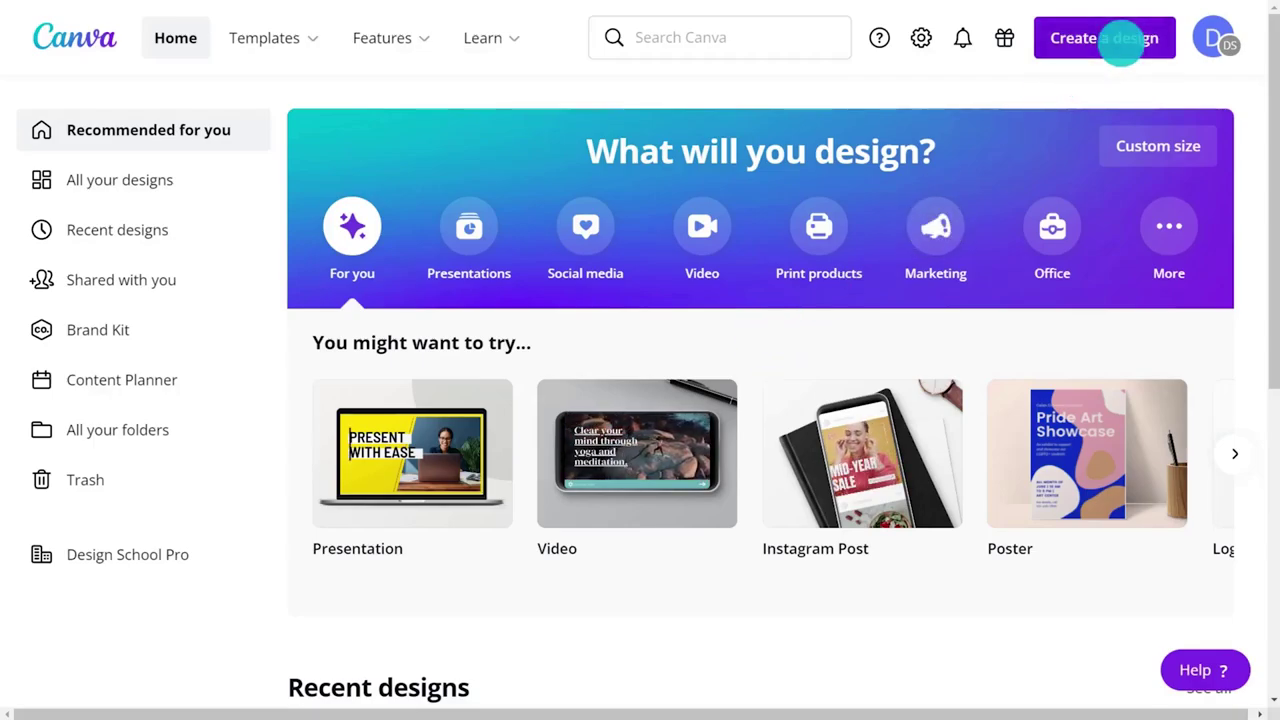
- Create a Twitter Header design and paste in all elements of the SALE design
left_click(1120, 40)
type("twitter")
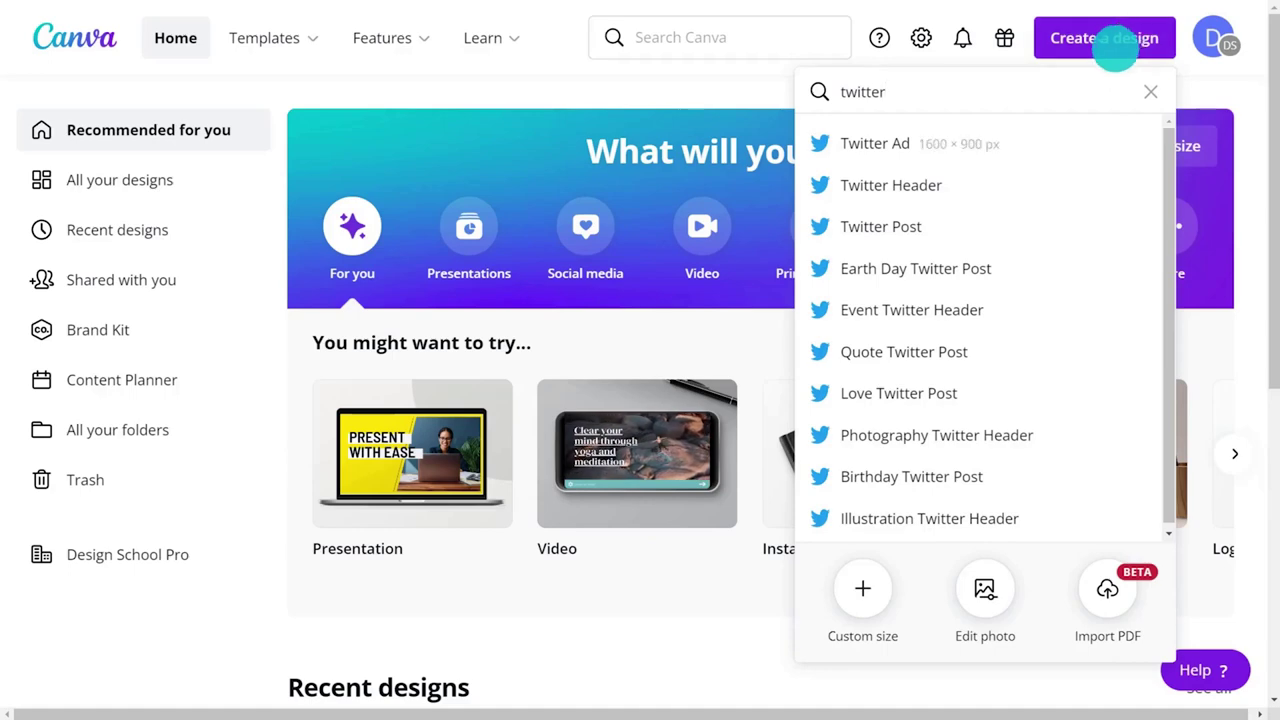
left_click(955, 187)
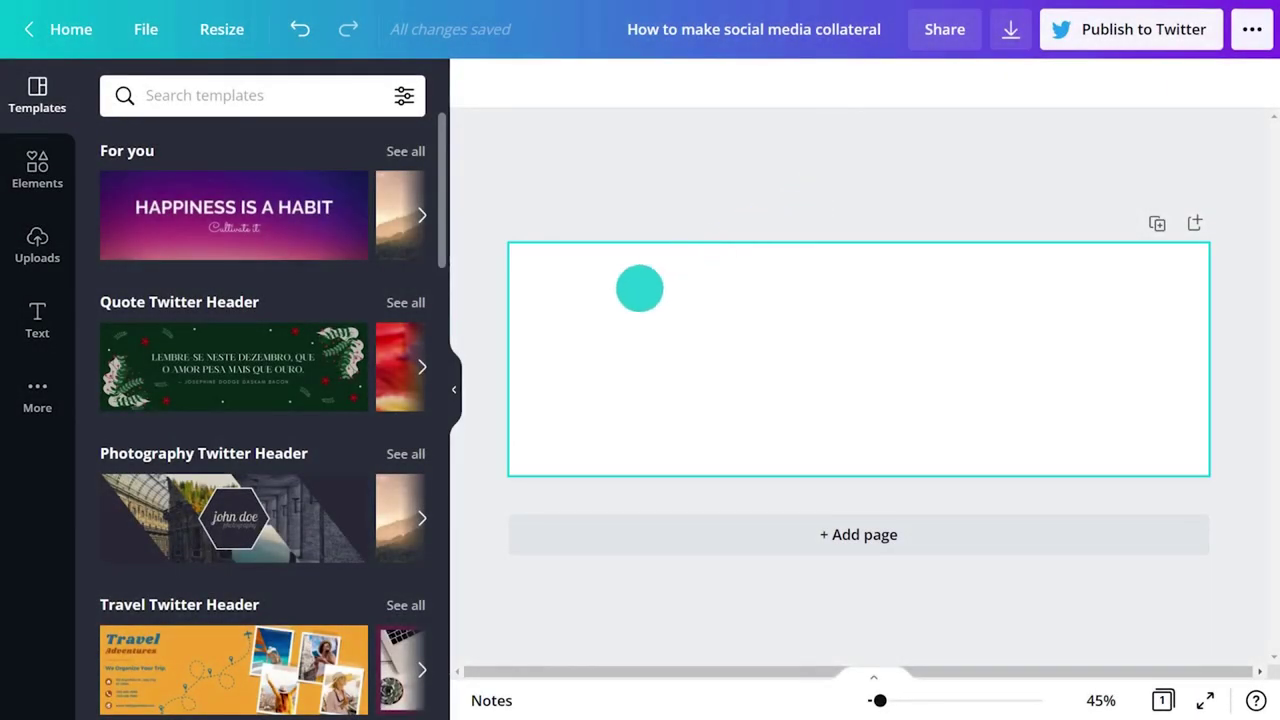
left_click(452, 380)
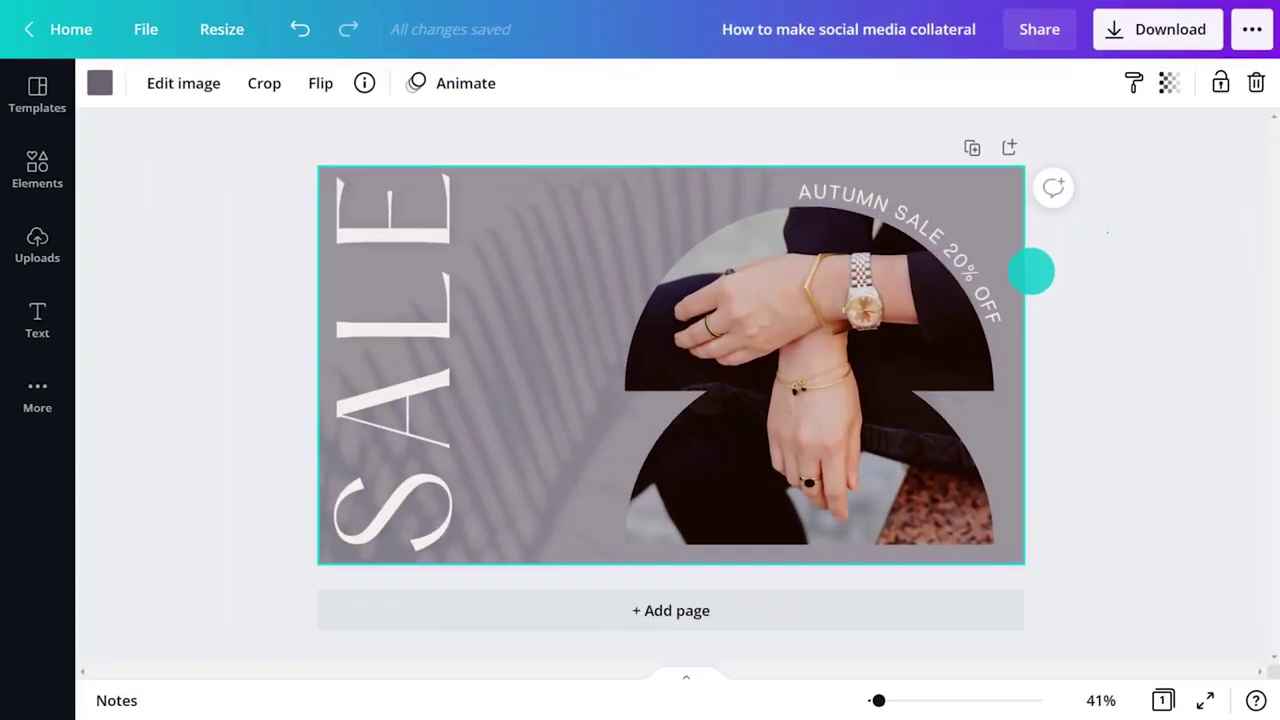
key("ctrl+a")
key("ctrl+c")
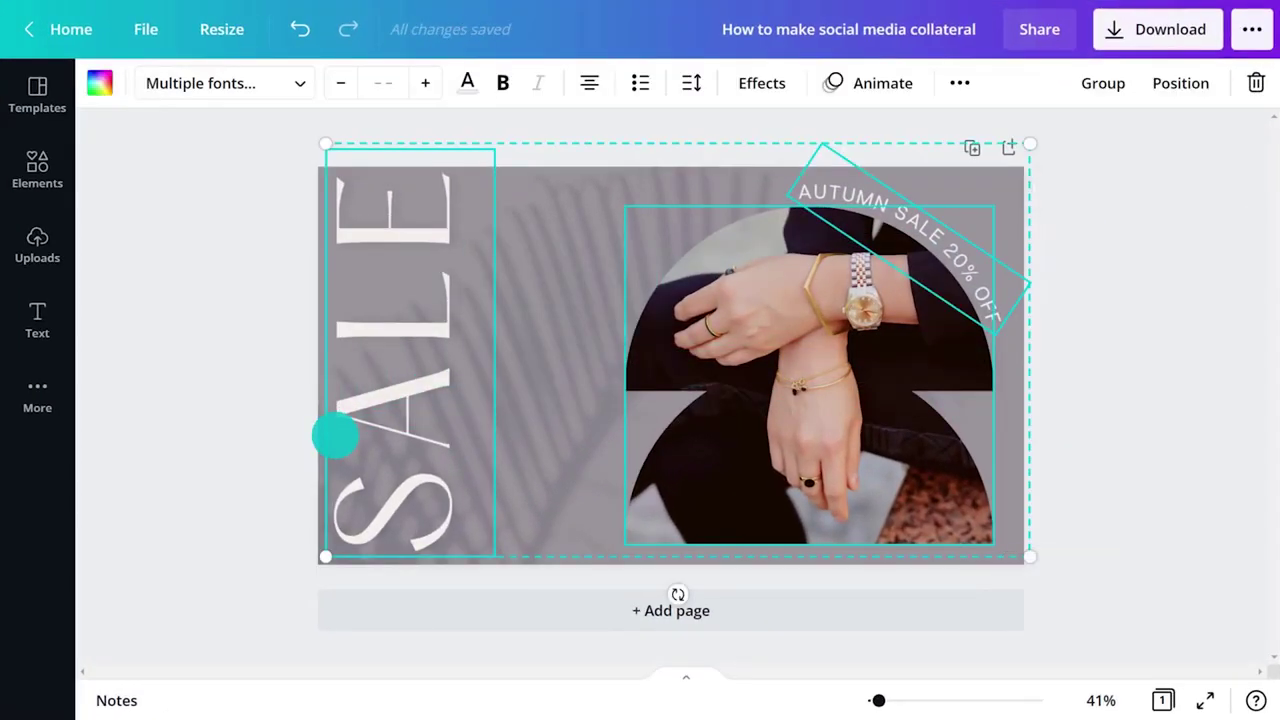
key("ctrl+v")
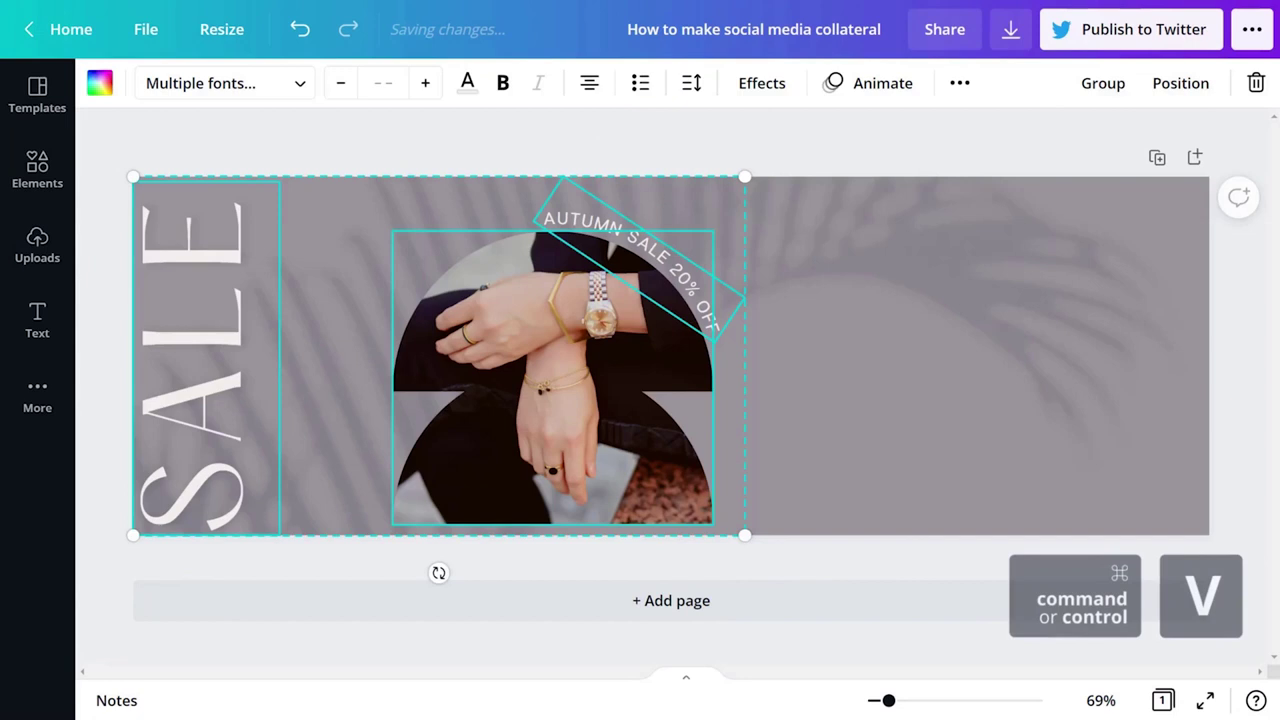
- Enlarge the wrist photo, shift it right, and move the curved text upper-right at size 34
left_click(555, 389)
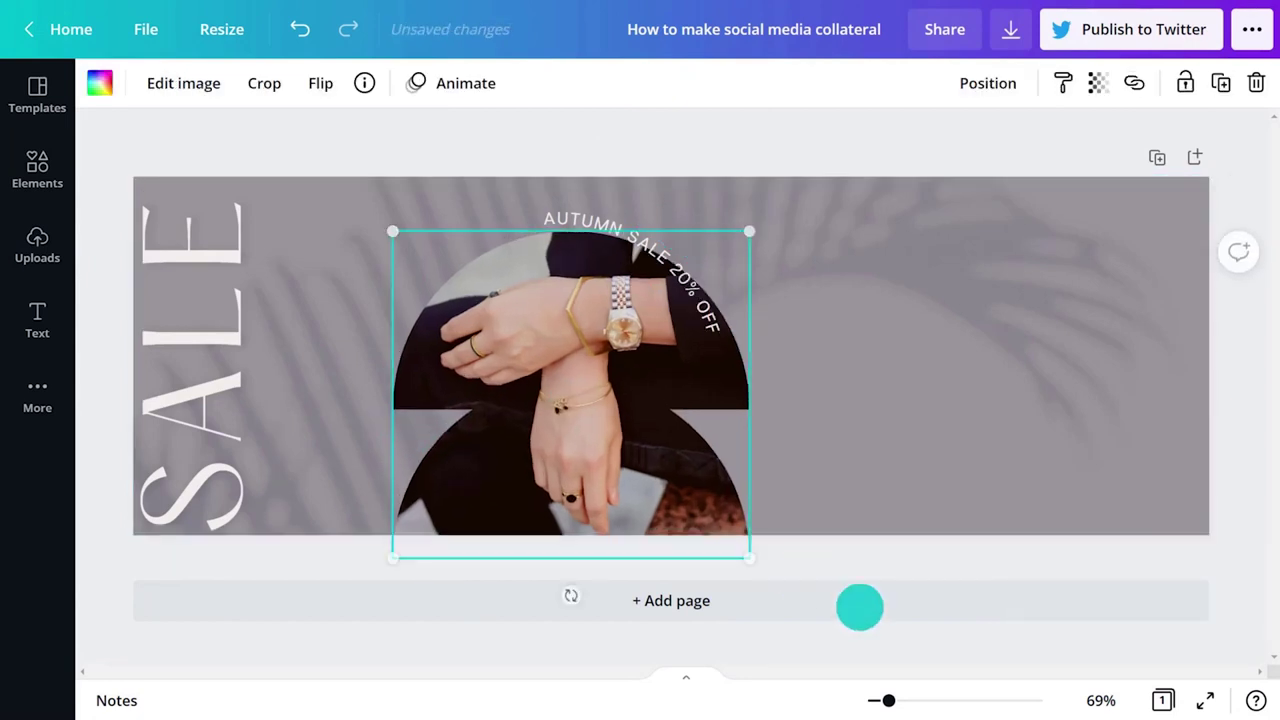
left_click_drag(748, 549, 995, 695)
left_click_drag(895, 454, 926, 454)
left_click(605, 231)
left_click_drag(605, 231, 877, 229)
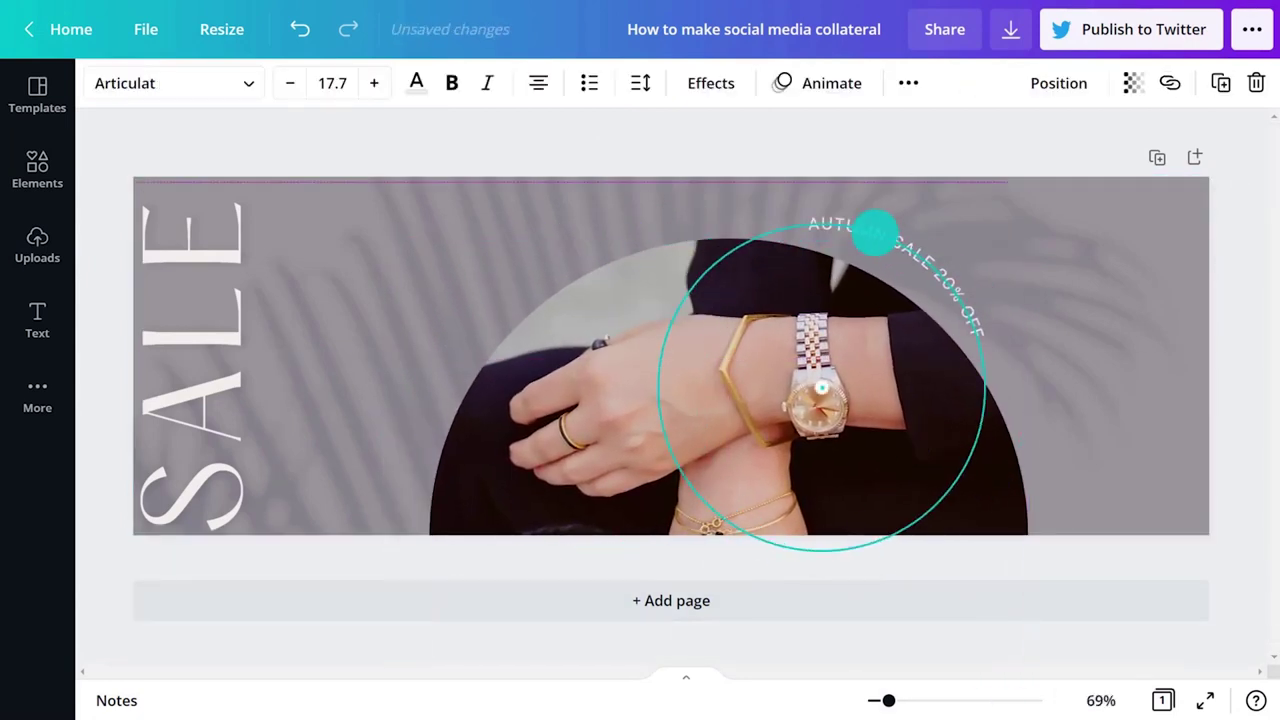
left_click(332, 83)
type("34")
key("Return")
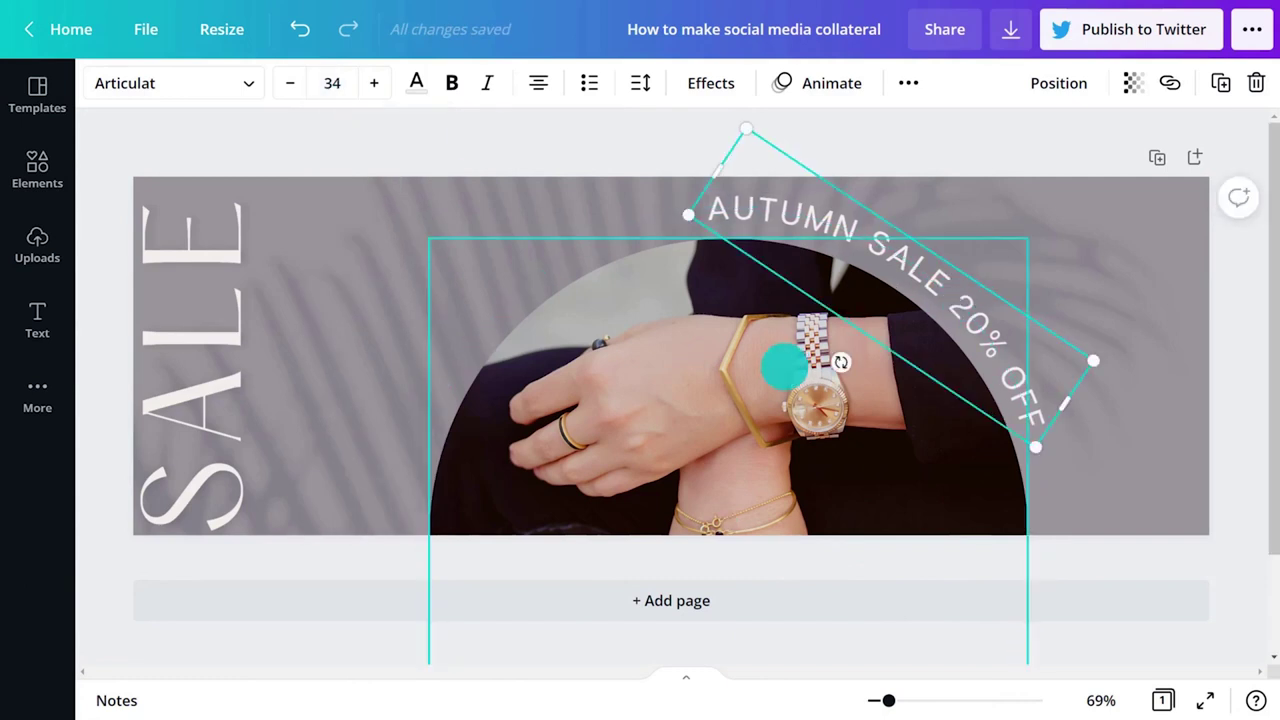
left_click_drag(786, 366, 834, 371)
- Shrink the SALE text to size 106 and move it upward
left_click(157, 320)
left_click(332, 83)
type("106")
key("Return")
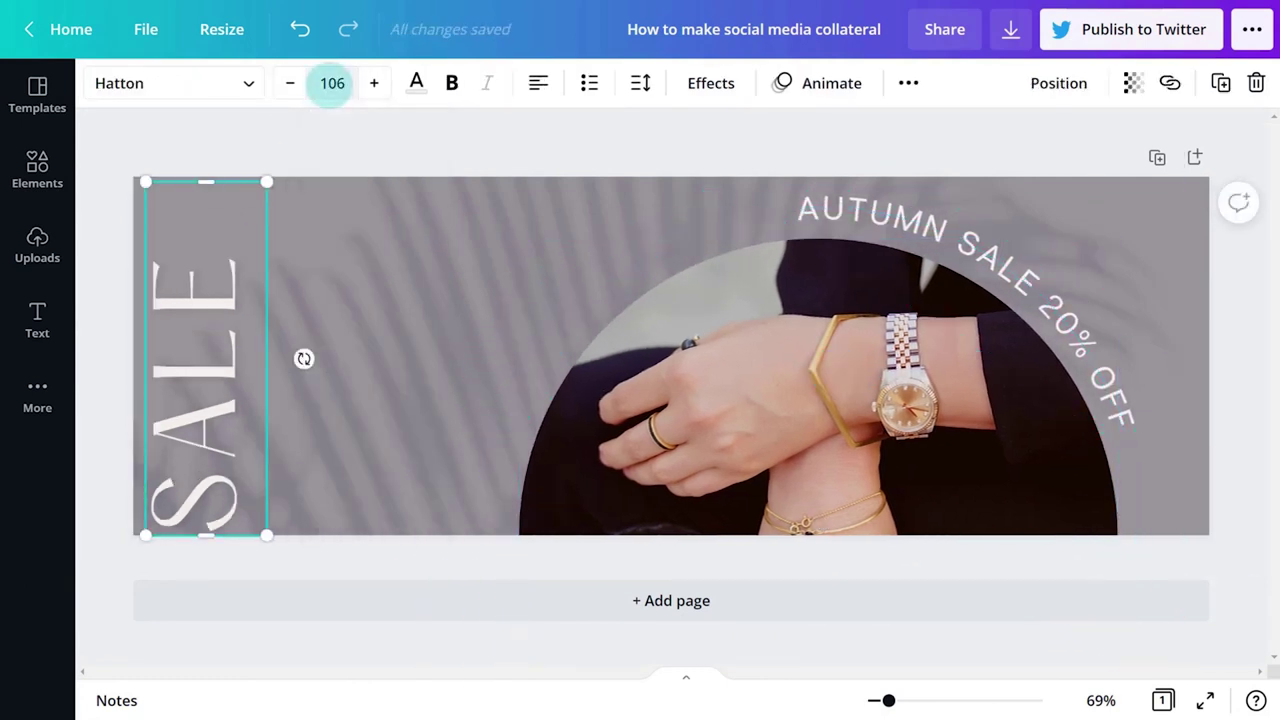
left_click_drag(166, 371, 166, 337)
left_click(500, 160)
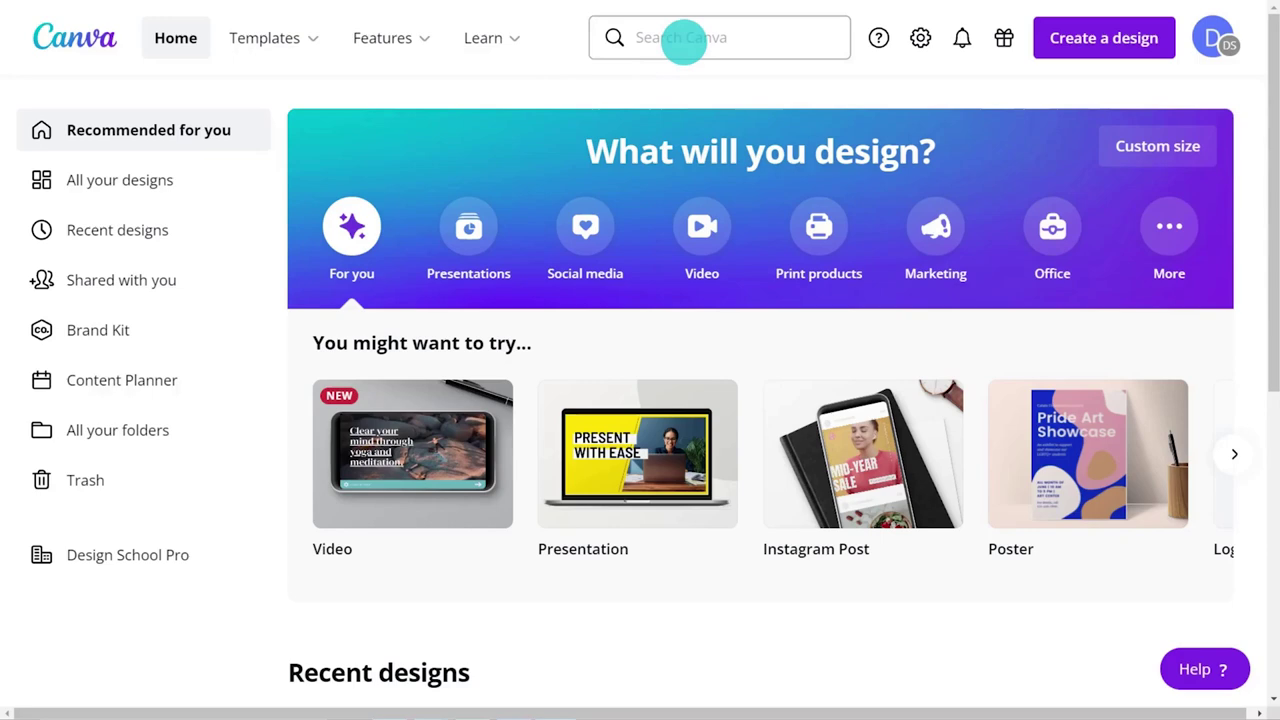
- Open the Brown Cake Instagram post template for customising
left_click(682, 40)
type("instagram post")
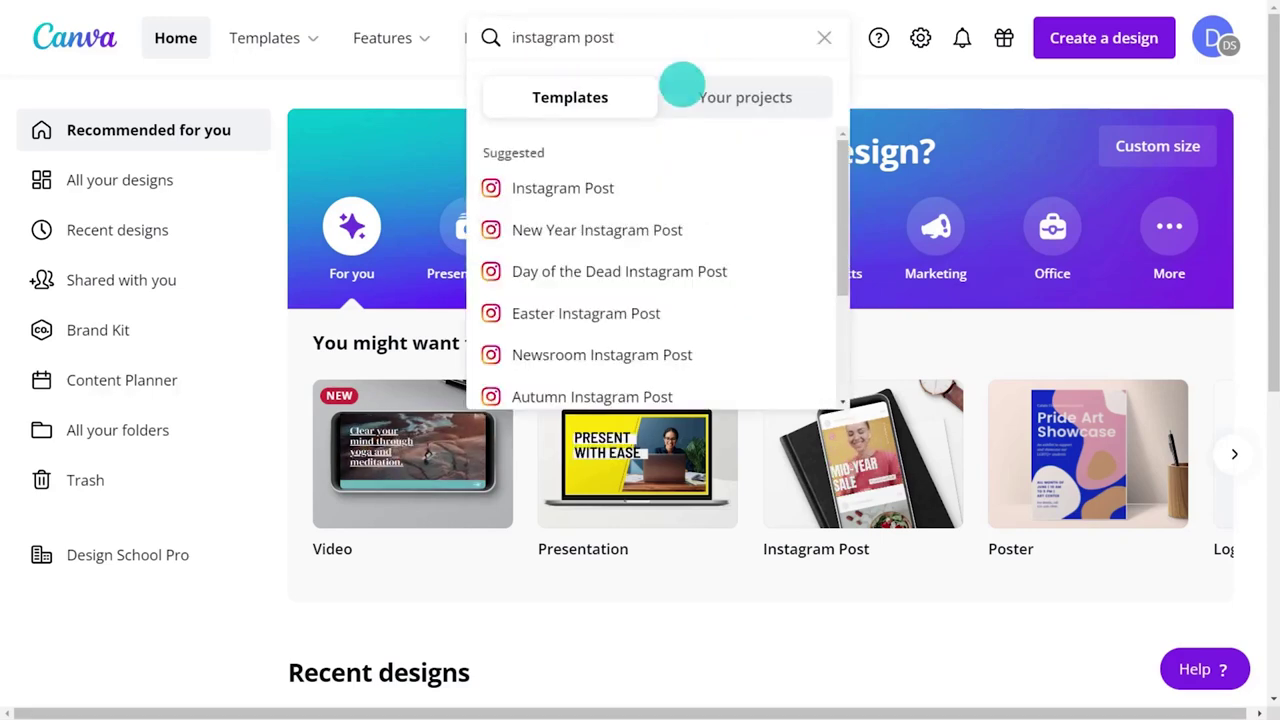
left_click(679, 186)
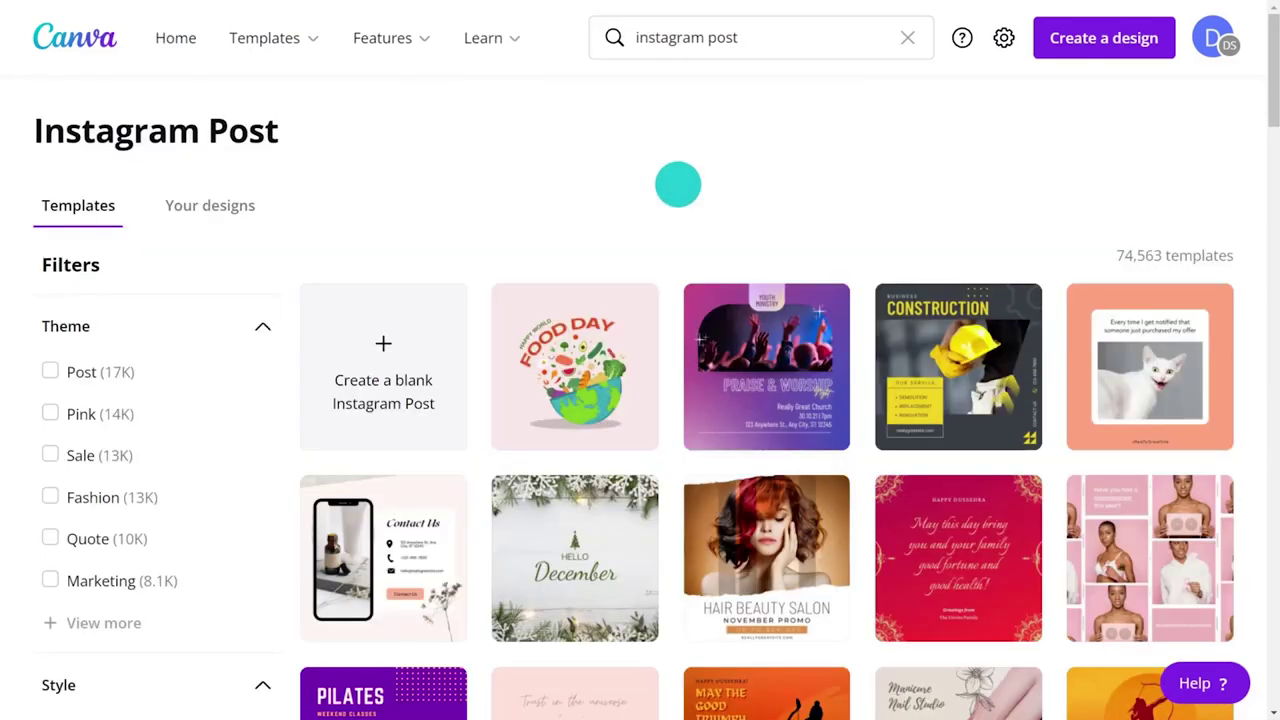
scroll(670, 186, "down", 3)
left_click(670, 487)
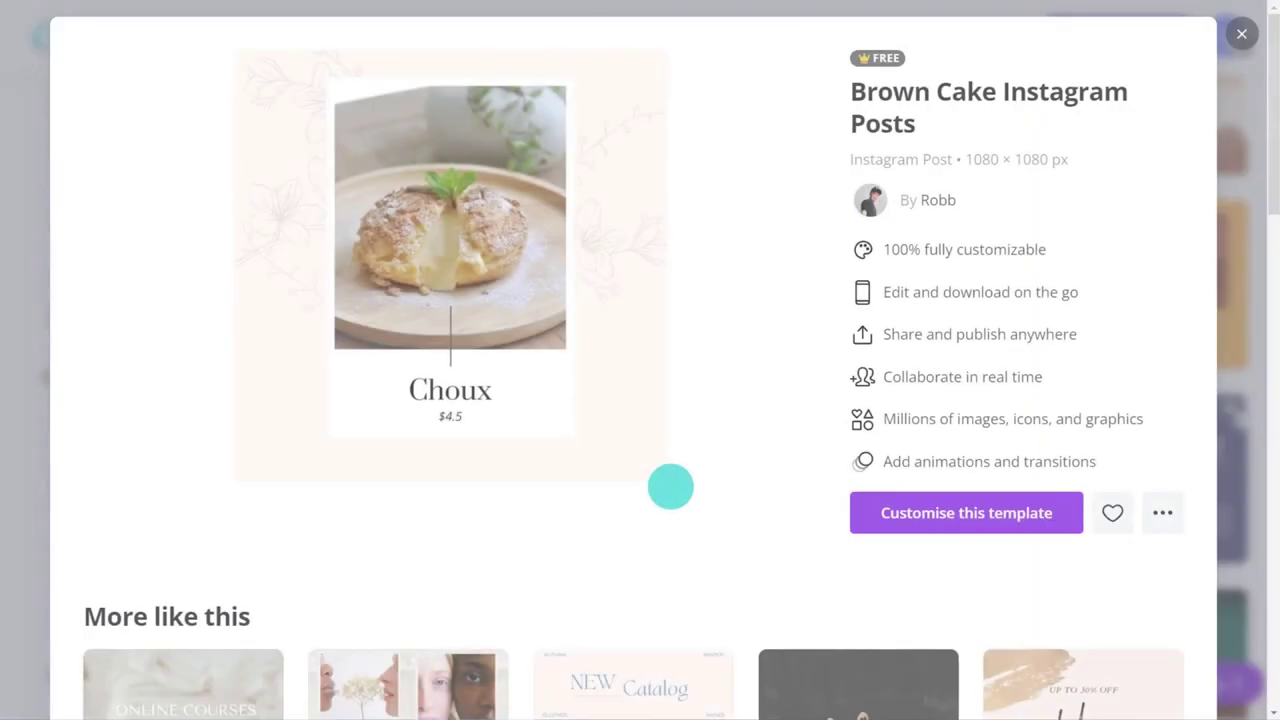
left_click(883, 514)
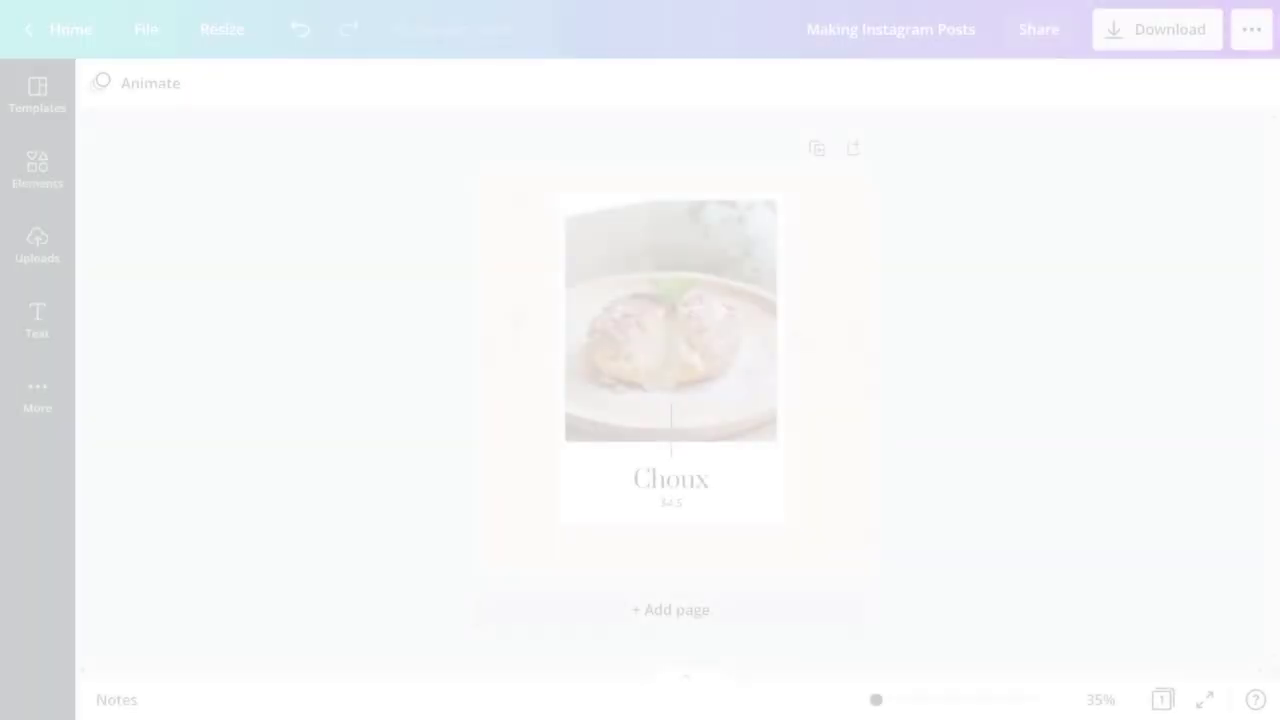
- Rename 'Choux' to JULIETTE and delete the $4.5 price
double_click(645, 477)
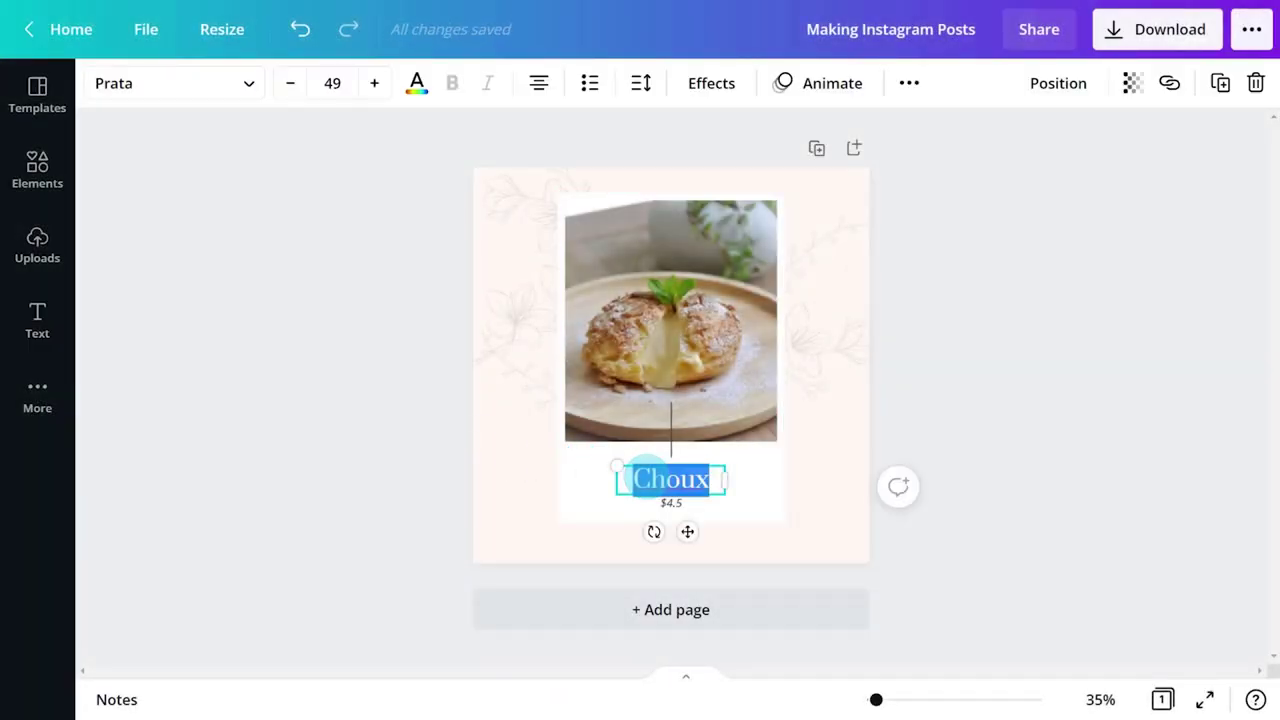
type("Juliett")
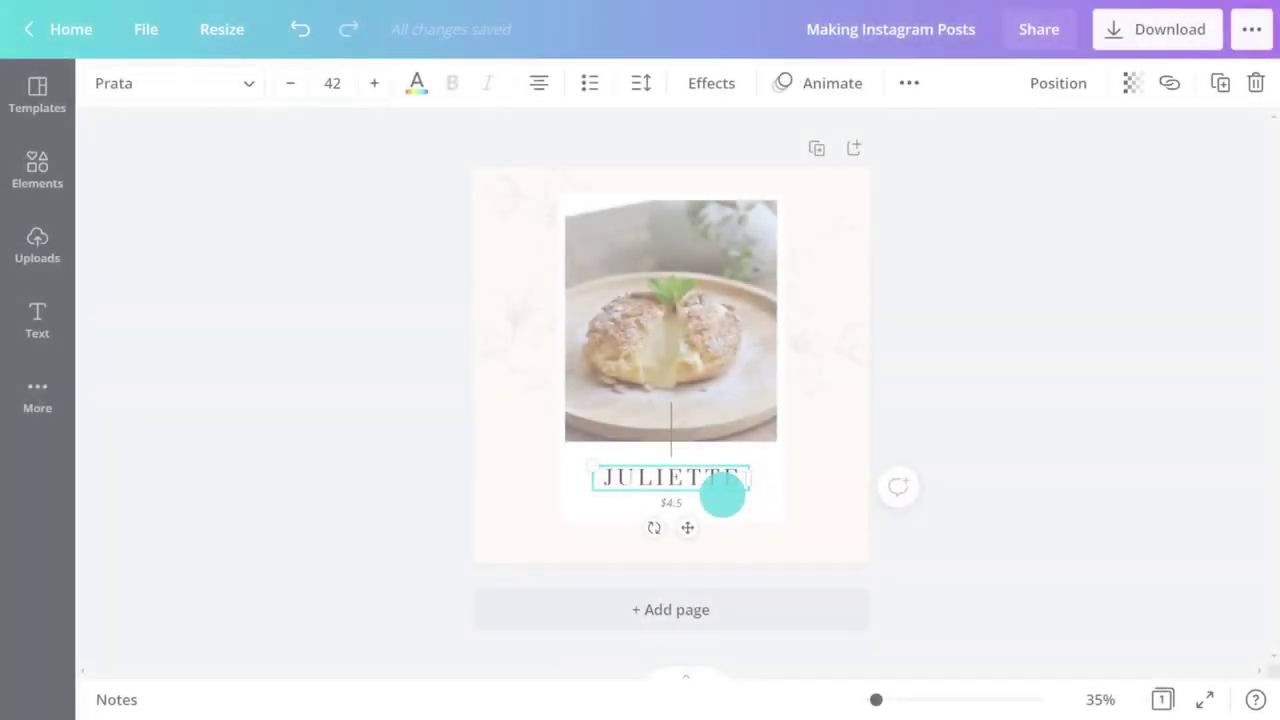
left_click(671, 503)
key("Delete")
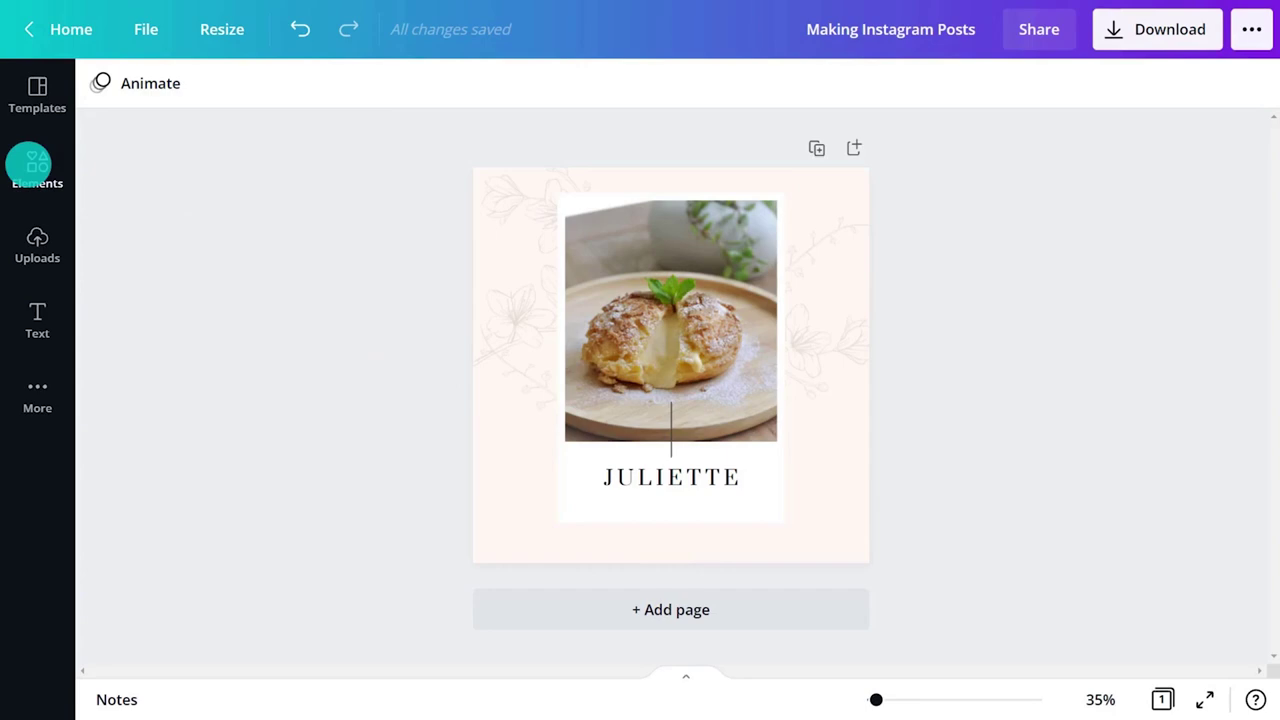
- Filter the Elements library to jewellery photos
left_click(50, 158)
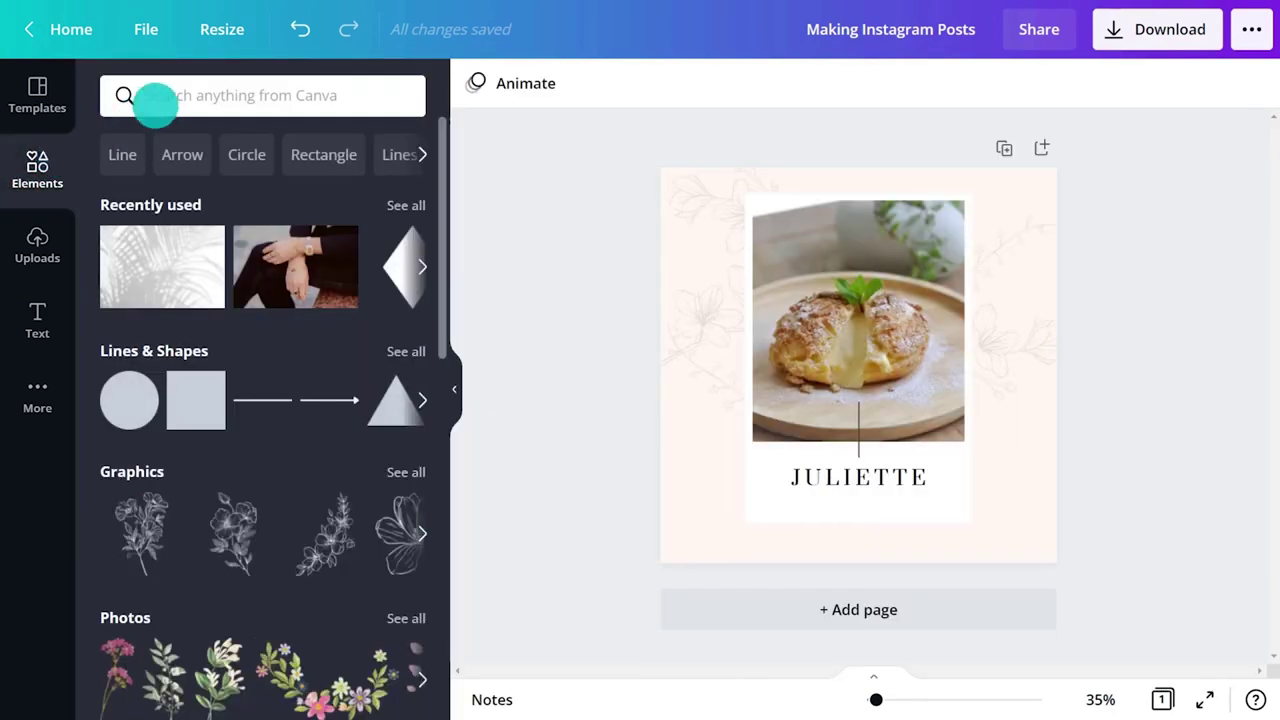
left_click(178, 95)
type("jewe")
left_click(190, 178)
left_click(166, 143)
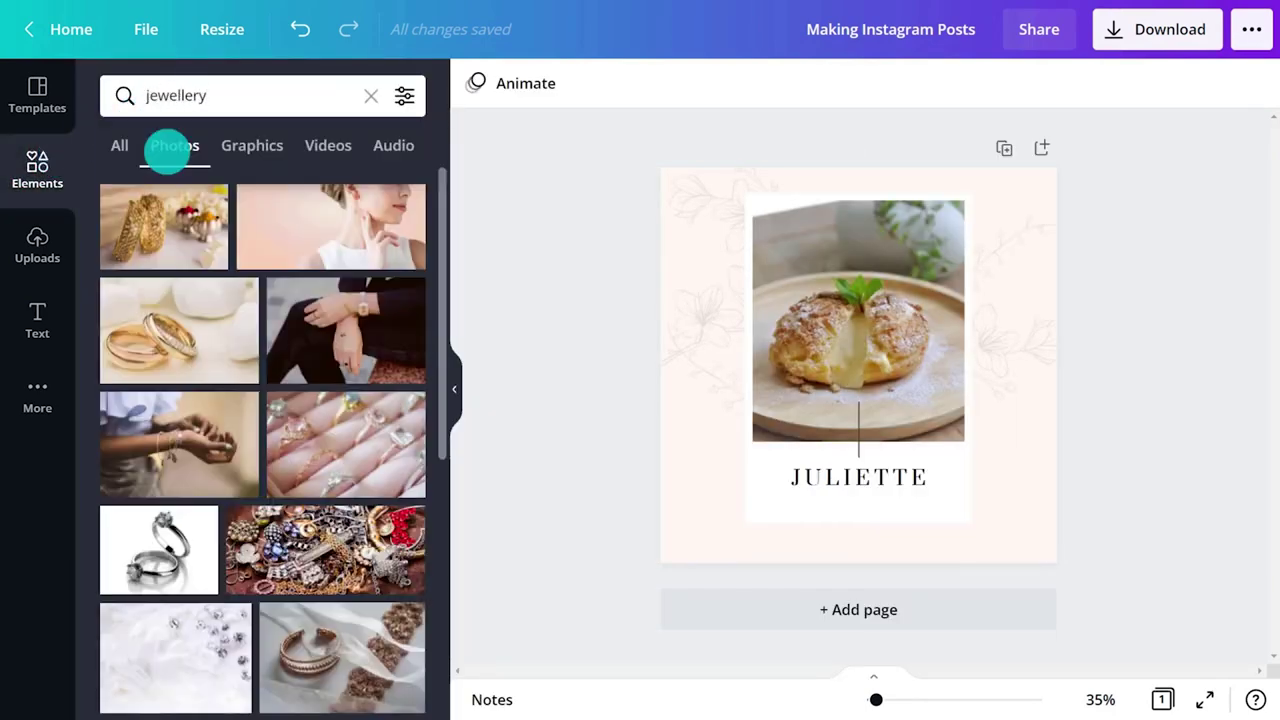
- Set a palm shadow photo as the page background
type("palm")
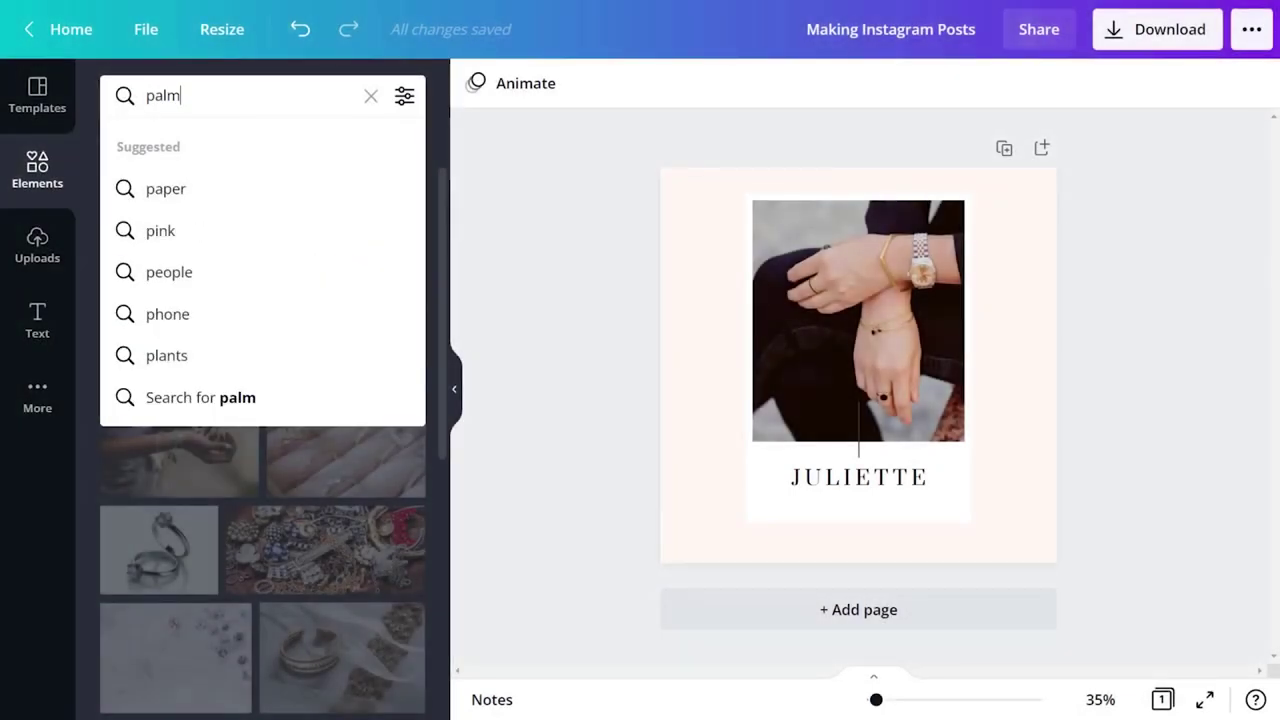
key("Return")
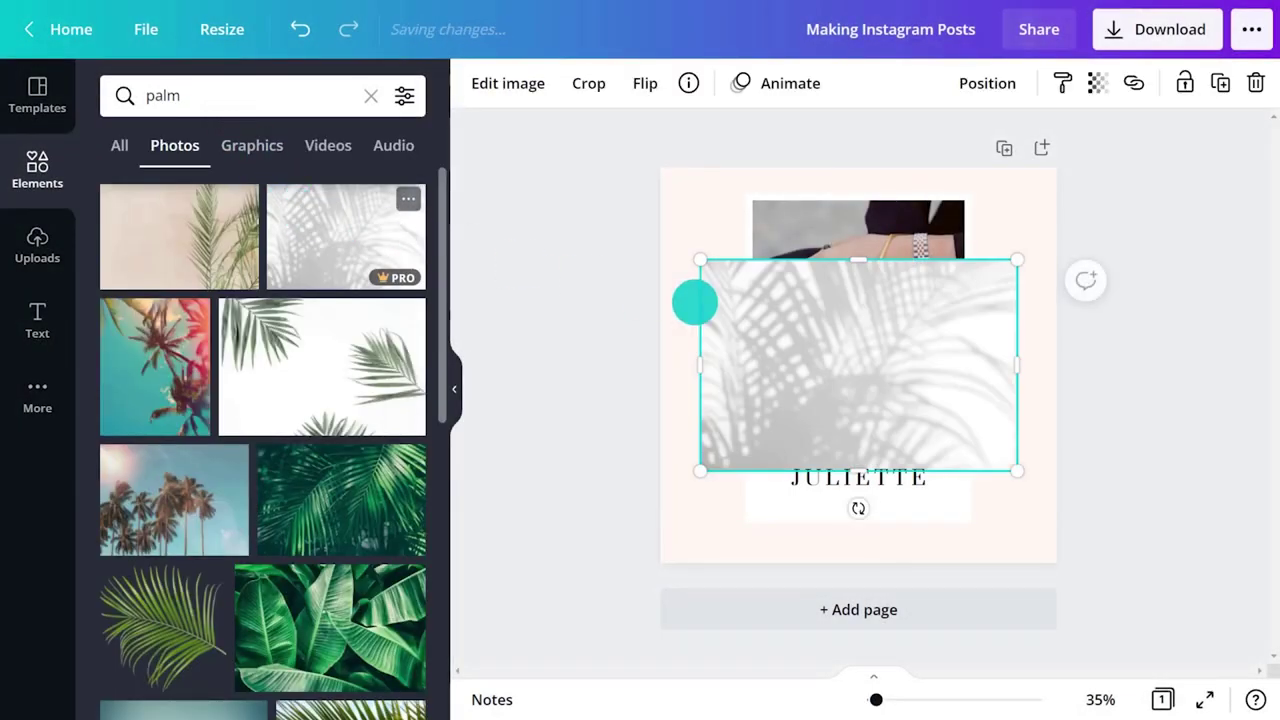
right_click(805, 325)
left_click(885, 623)
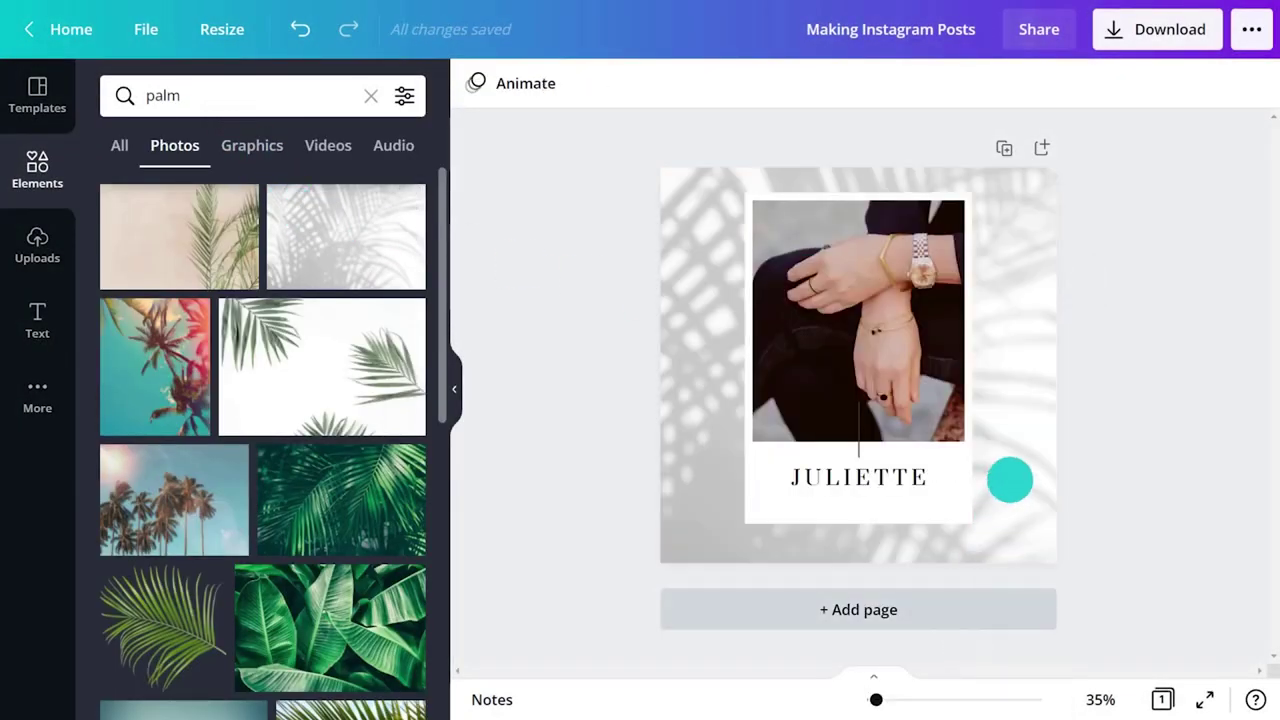
left_click(1010, 480)
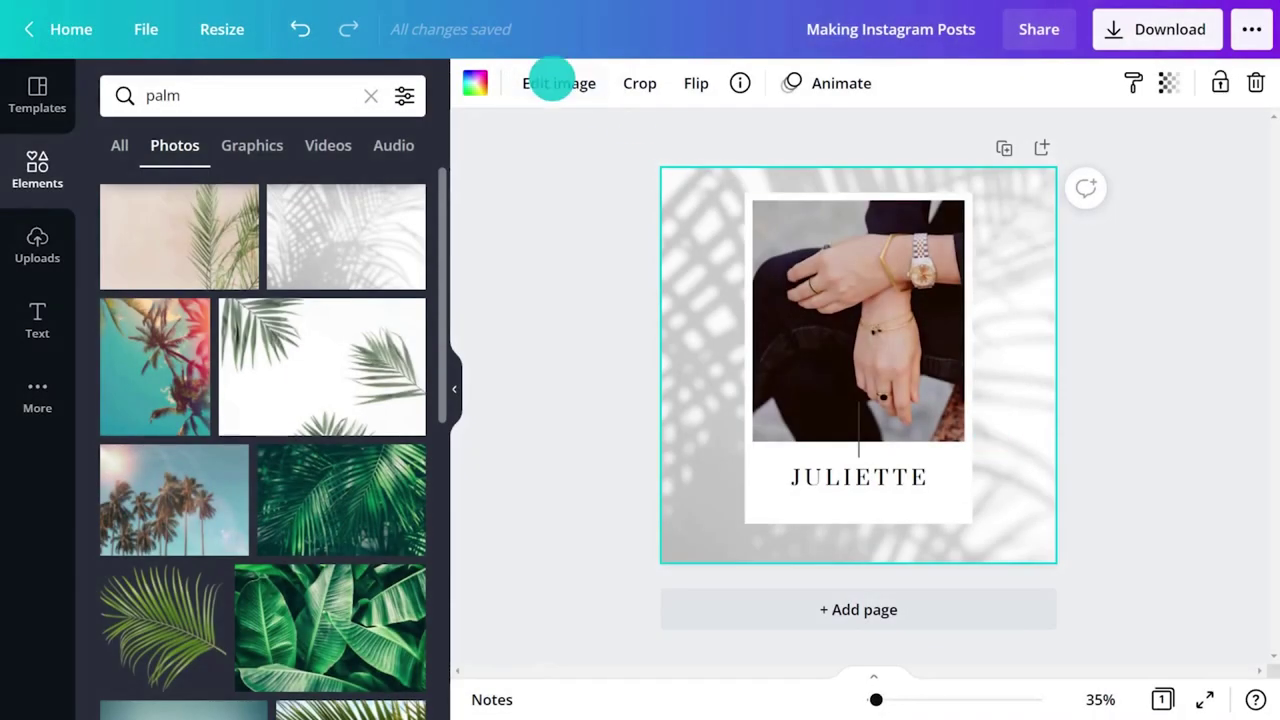
- Apply the Greyscale filter to the palm background and set its transparency to 30
left_click(545, 83)
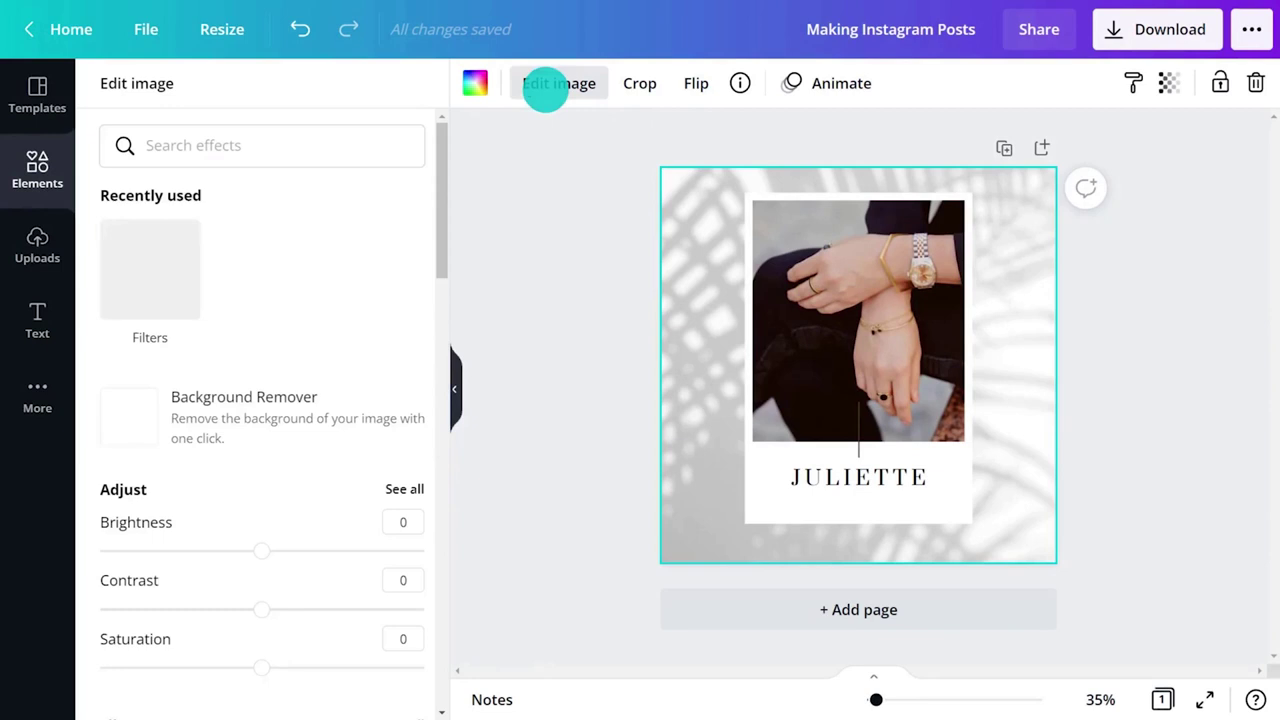
scroll(443, 302, "down", 2)
scroll(443, 302, "down", 3)
left_click(405, 322)
scroll(420, 400, "down", 3)
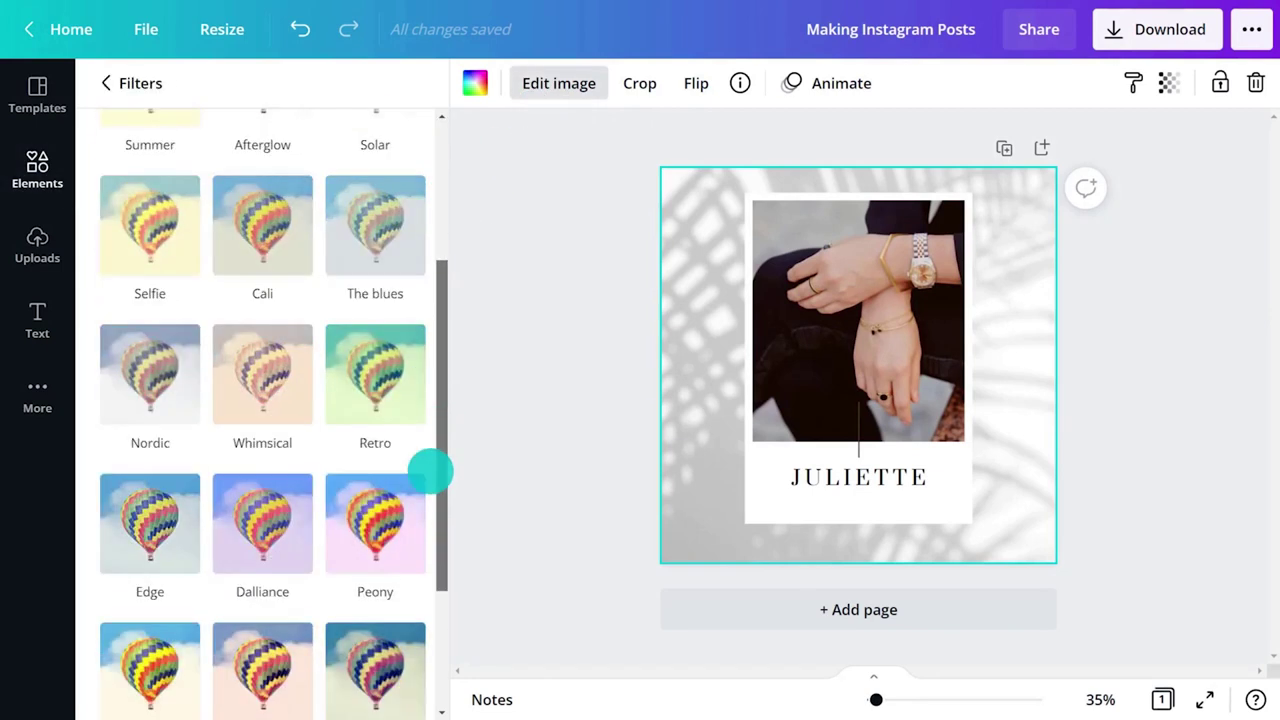
scroll(429, 471, "down", 3)
left_click(172, 600)
left_click(1165, 86)
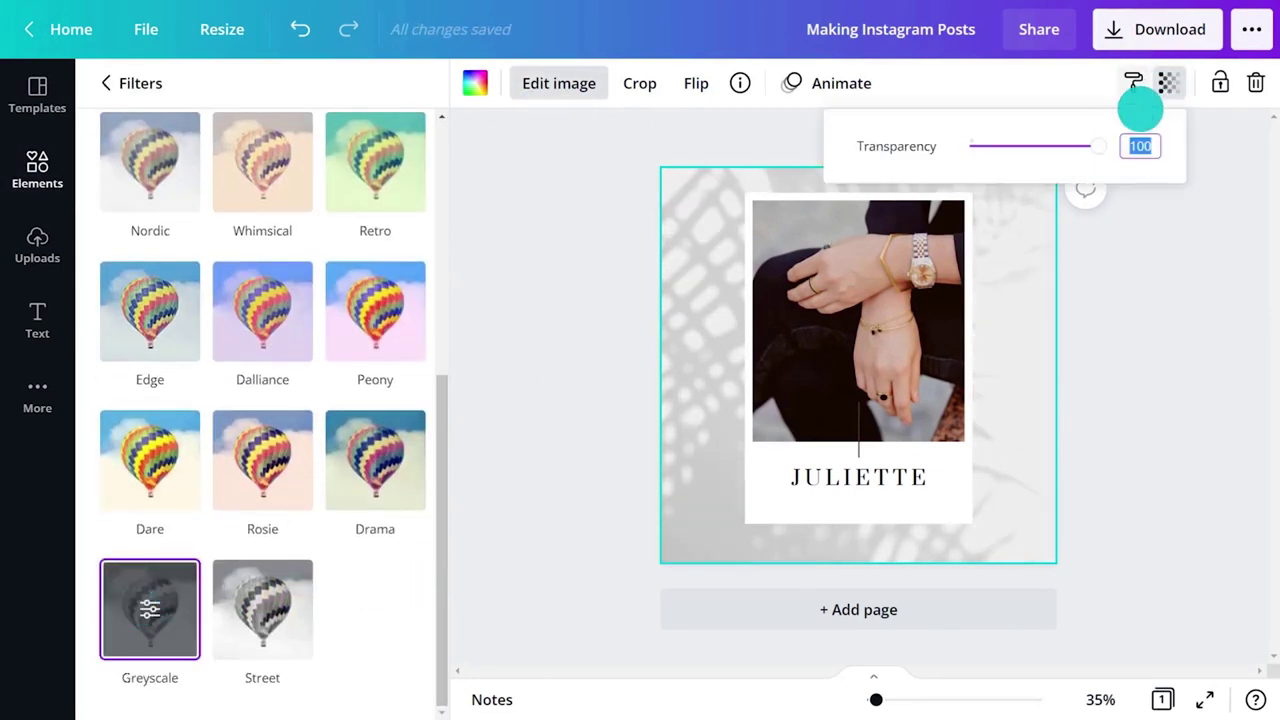
type("30")
- Set the page colour to the custom mauve-grey #6E6873
left_click(473, 84)
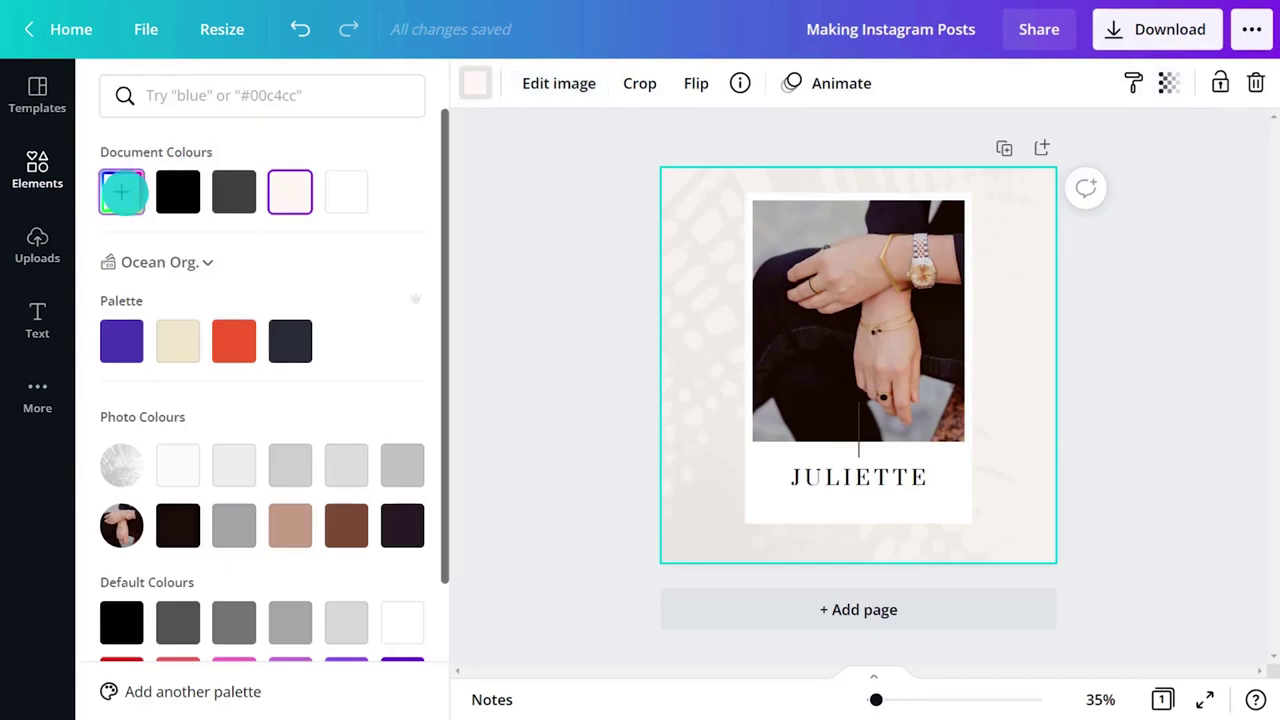
left_click(121, 192)
type("#6E6873")
left_click(121, 190)
left_click(37, 165)
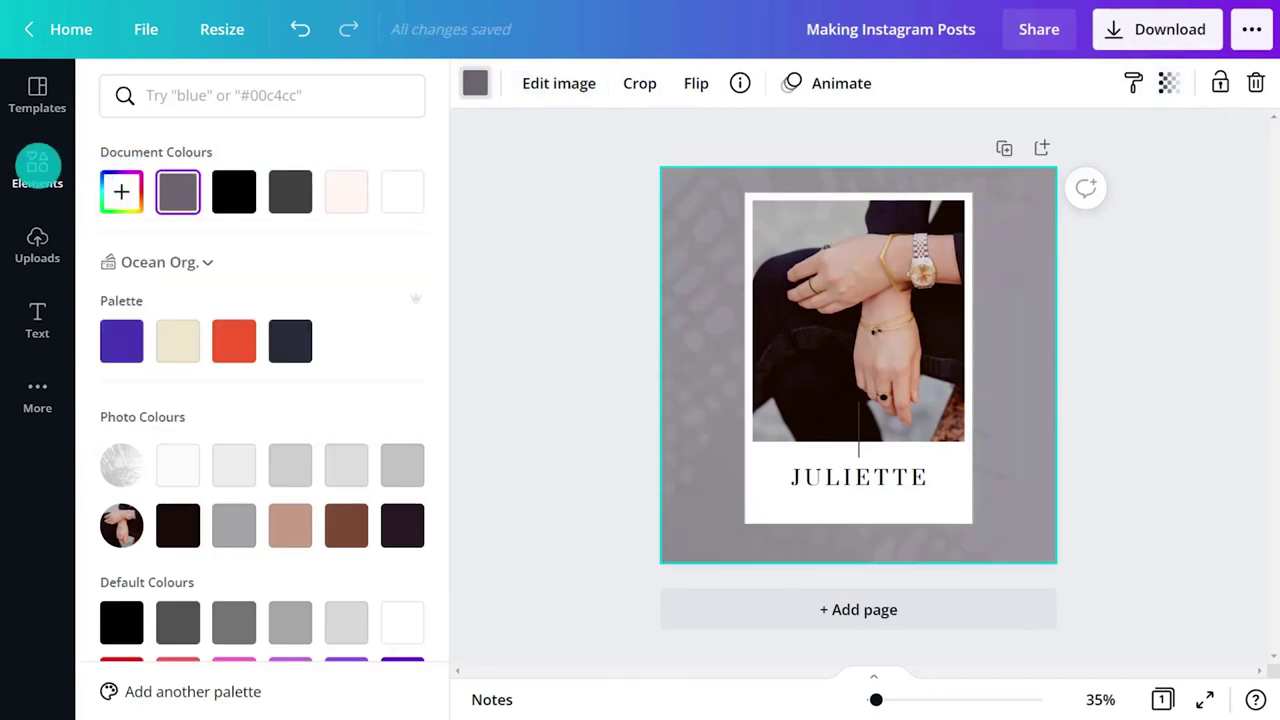
- Add a white diamond graphic, shrink it, and place it just below JULIETTE
left_click(186, 88)
type("diamon")
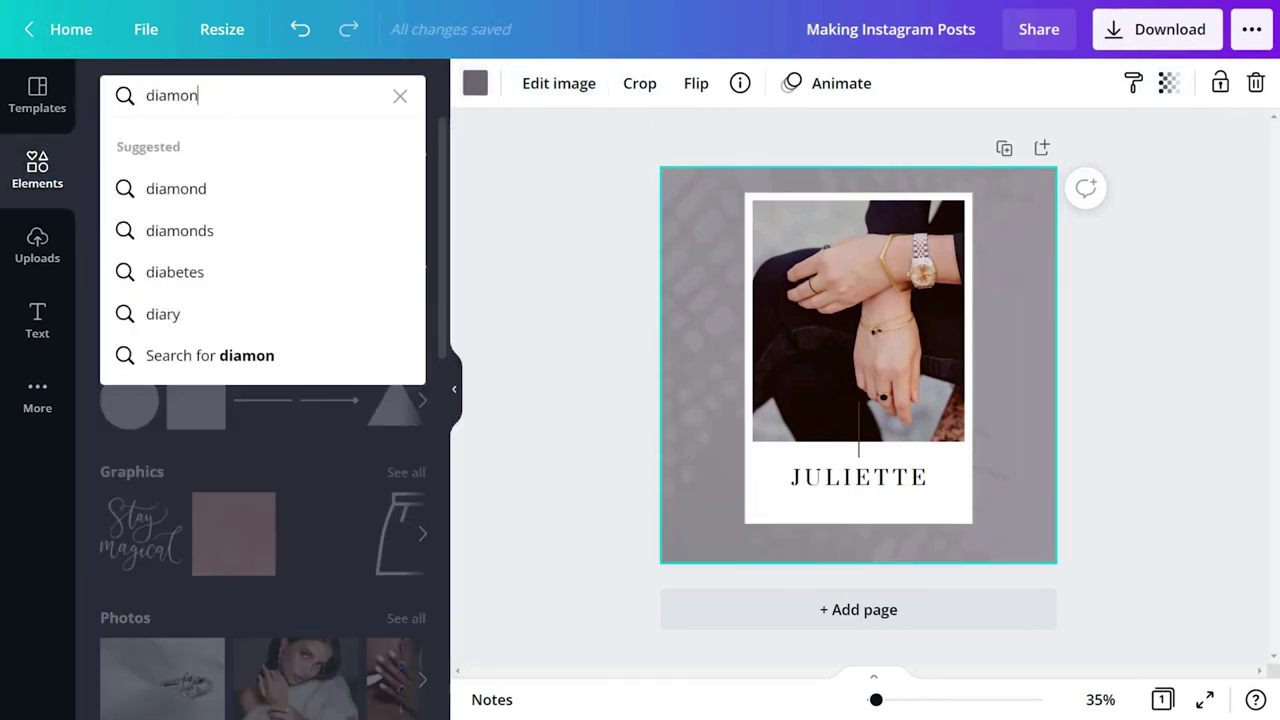
type("d")
key("Return")
left_click(252, 146)
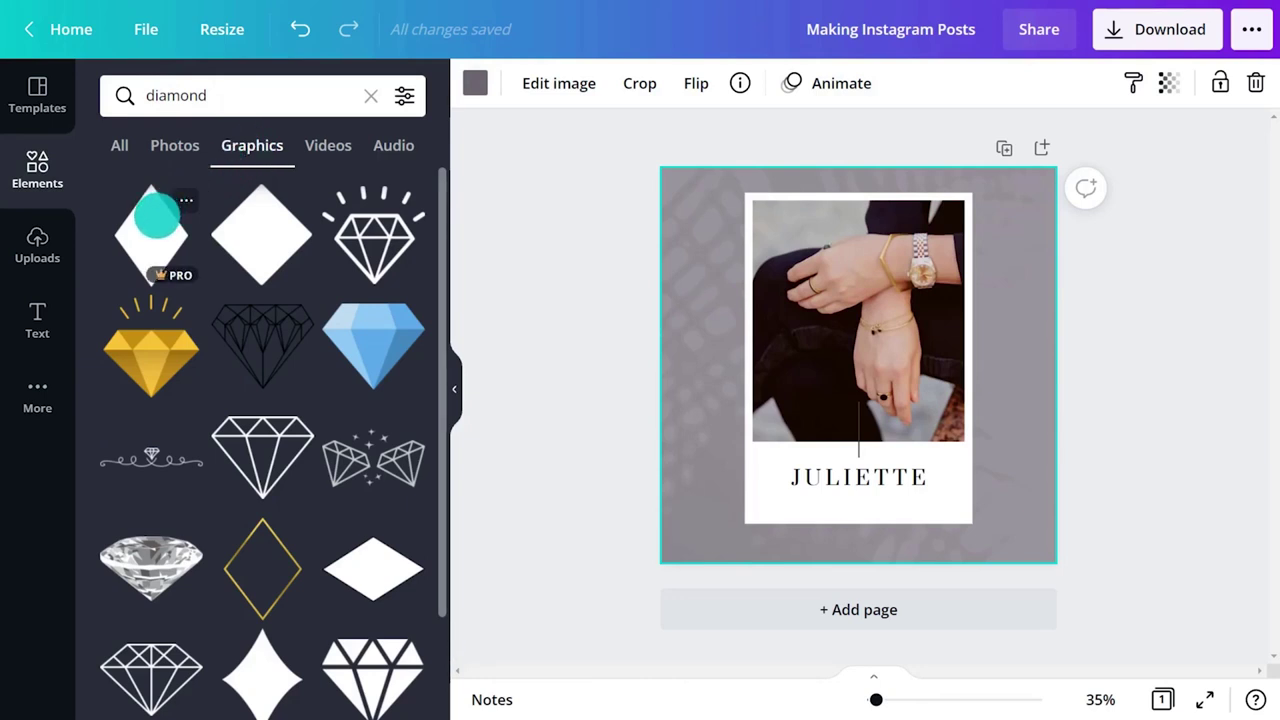
left_click(155, 215)
left_click_drag(909, 289, 861, 351)
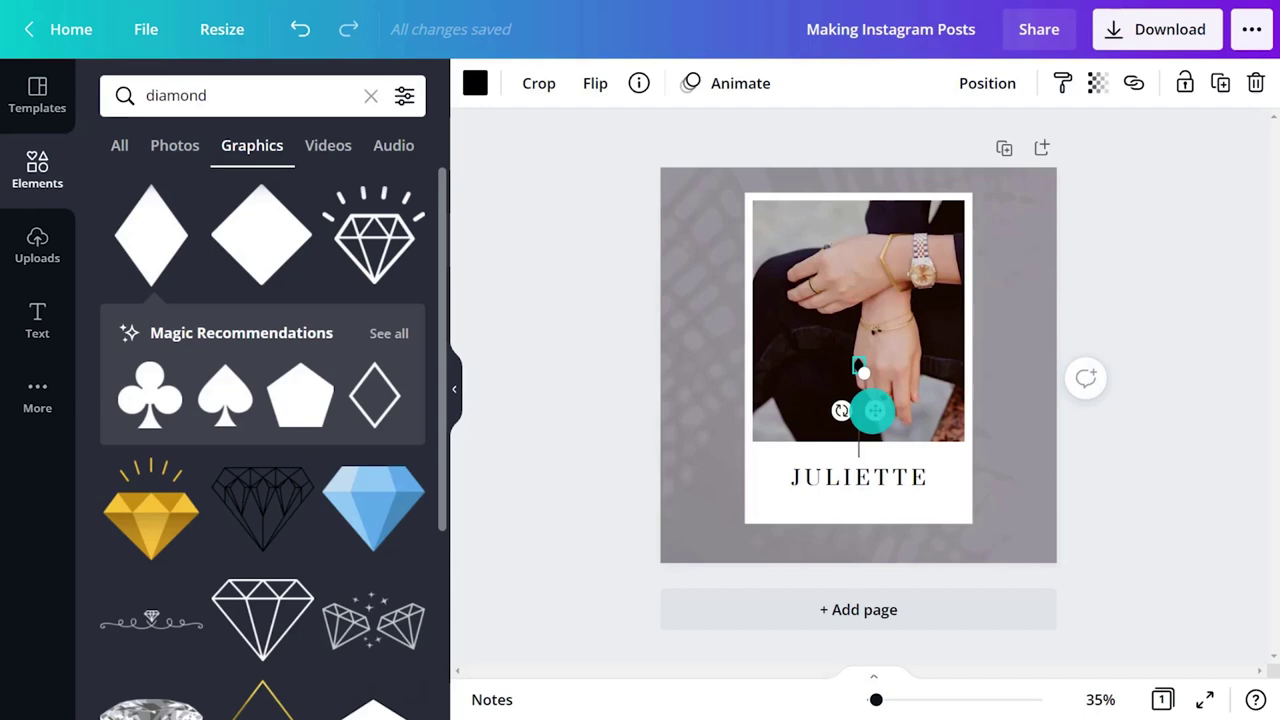
left_click_drag(875, 410, 871, 523)
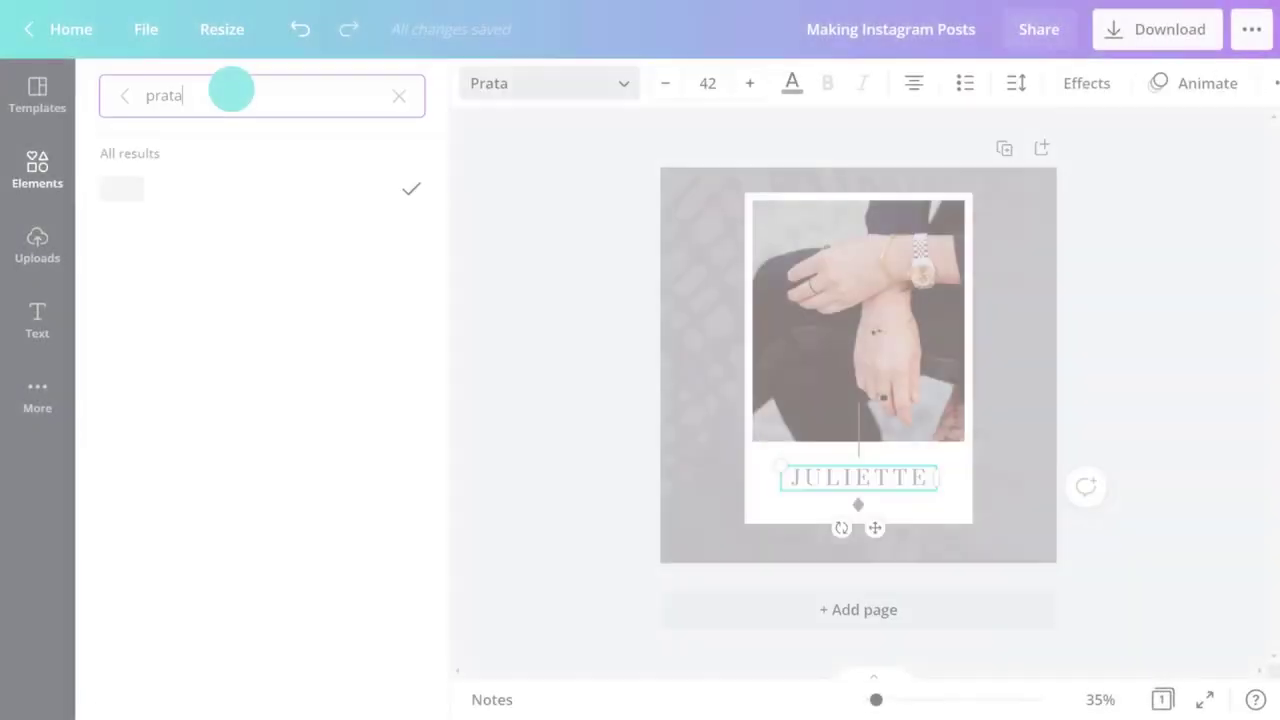
- Set the JULIETTE name in the Hatton font
double_click(231, 93)
type("hatton")
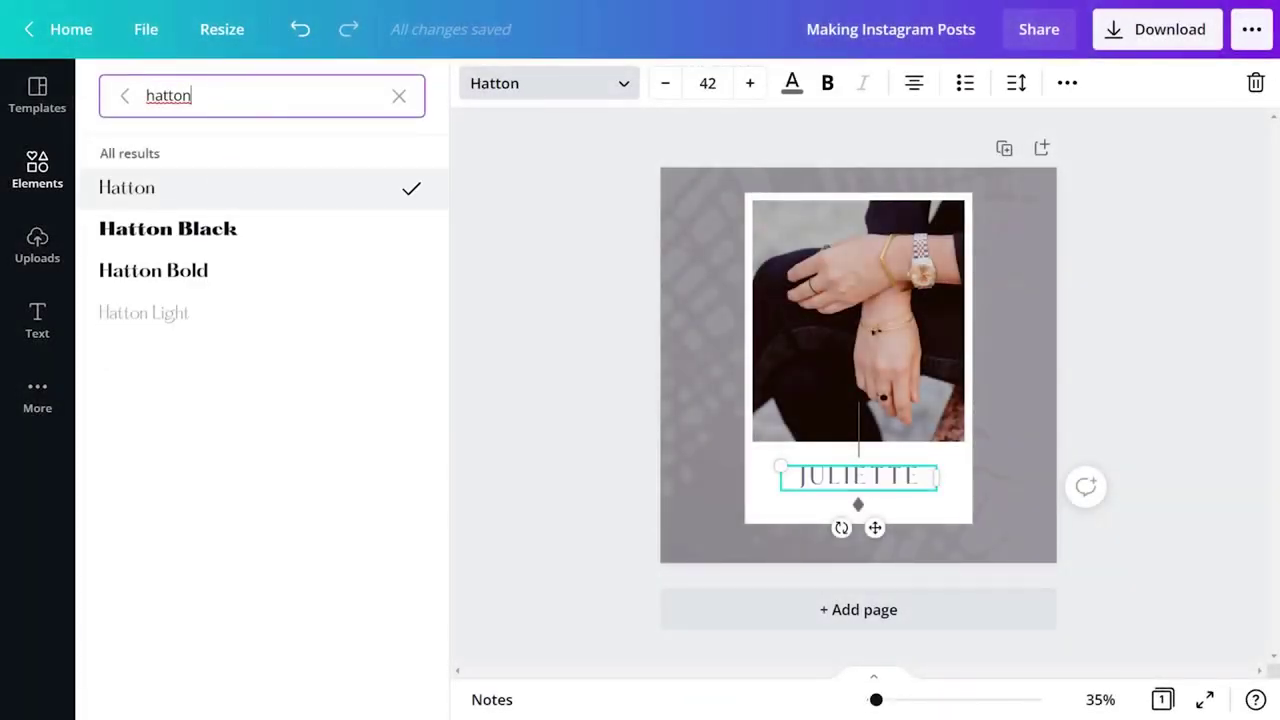
key("Escape")
key("Escape")
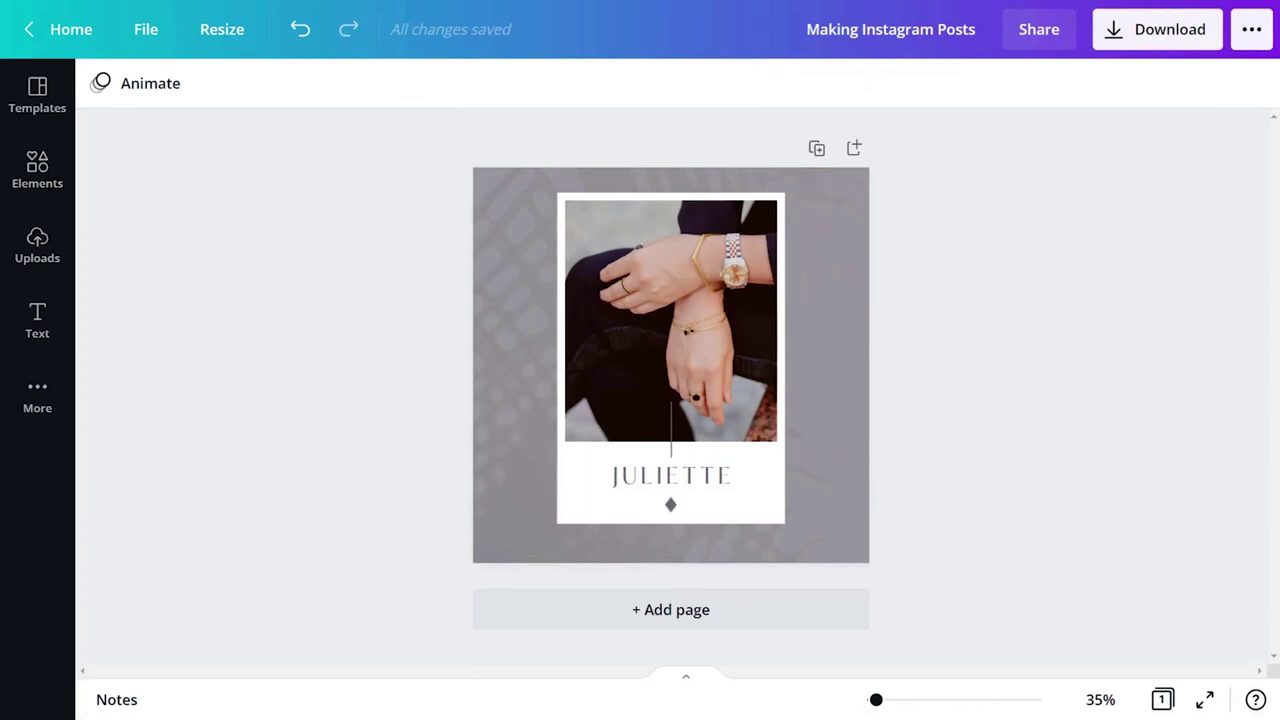
- Give the page a Rise animation with 6.0-second timing
left_click(507, 339)
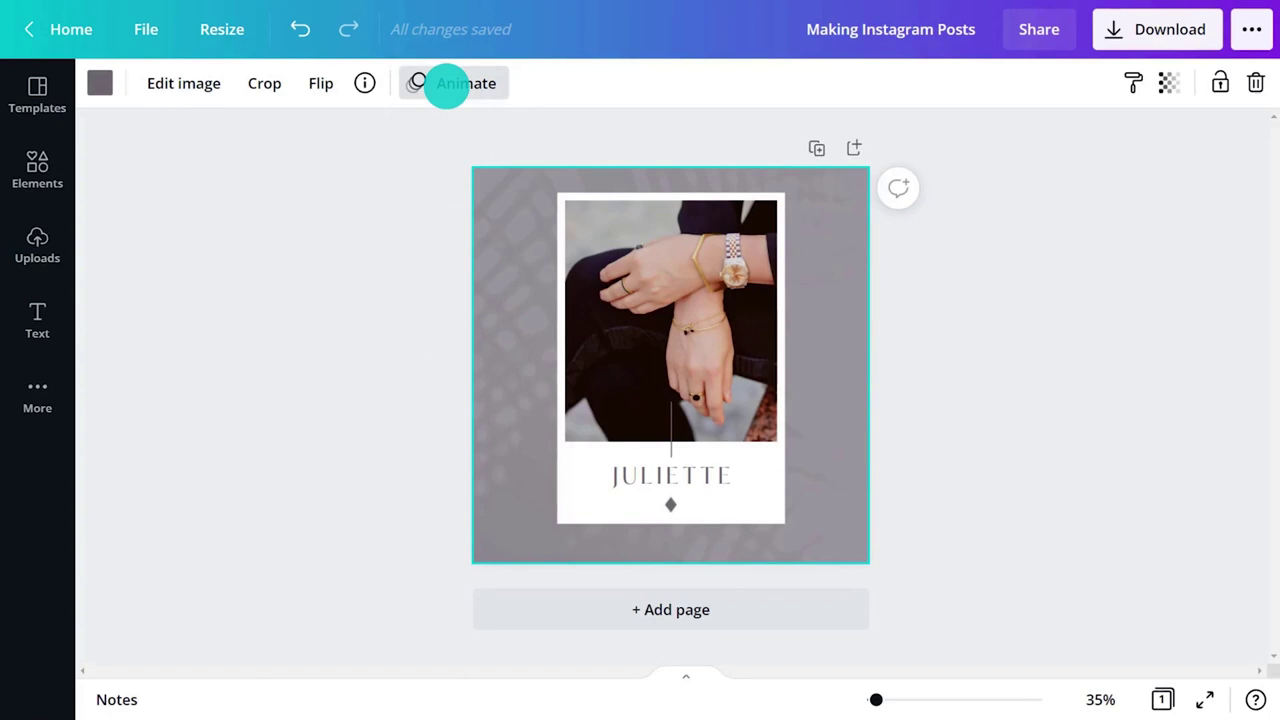
left_click(446, 83)
left_click(346, 182)
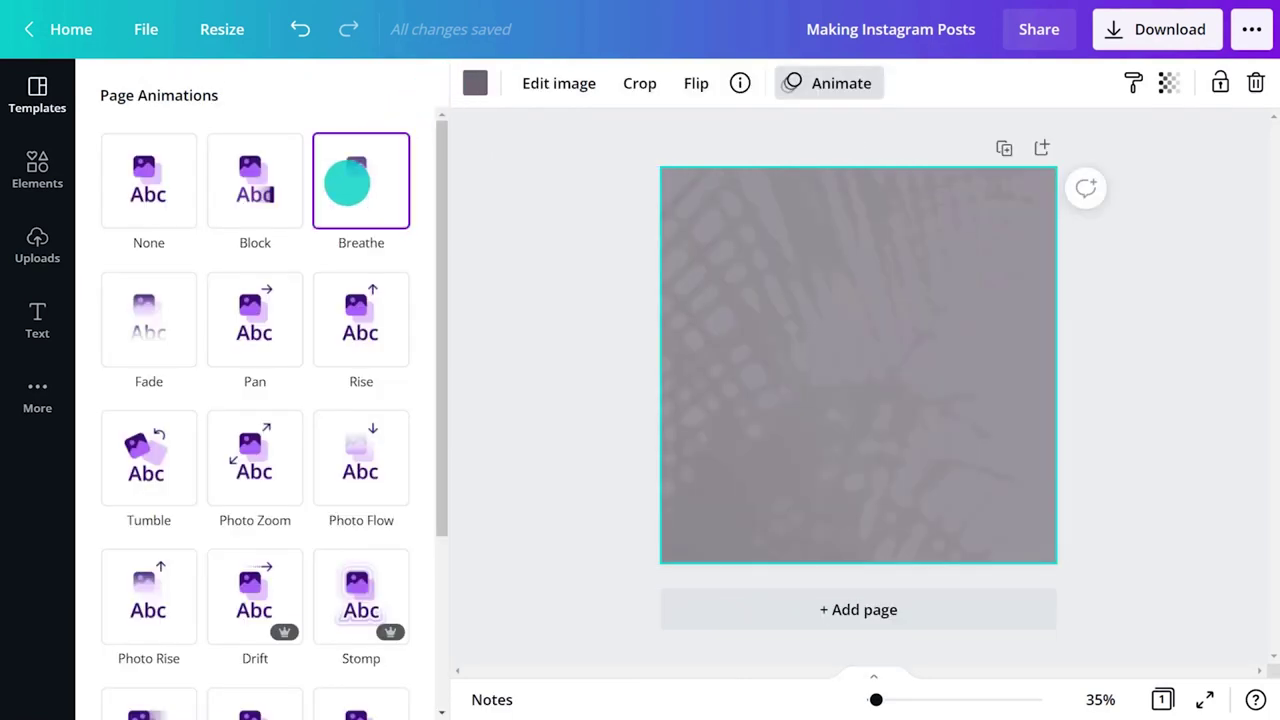
left_click(343, 336)
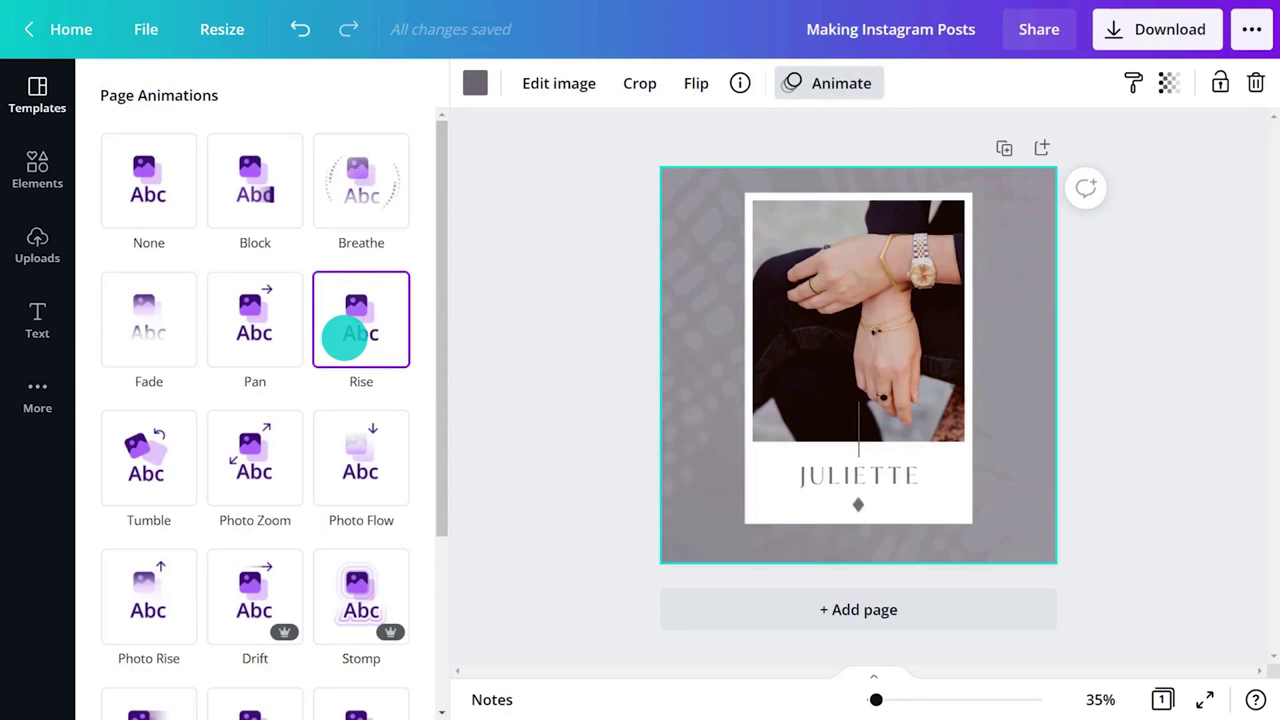
left_click(921, 82)
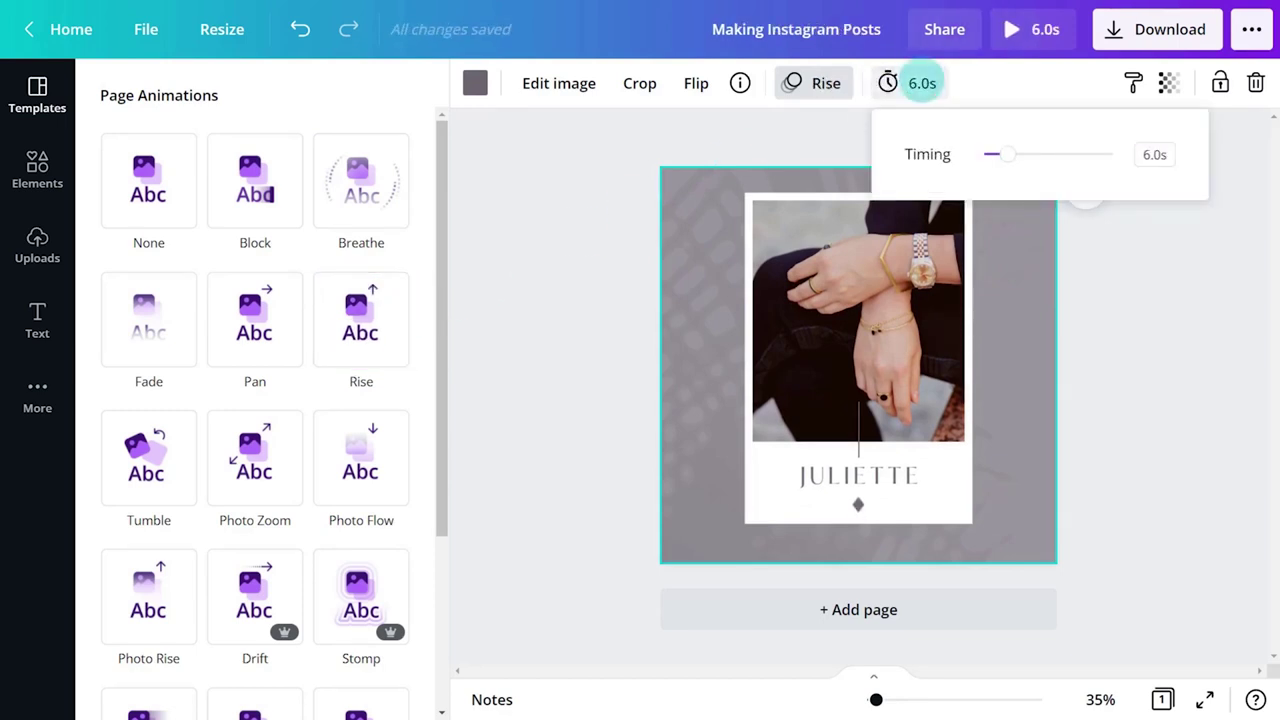
left_click(921, 82)
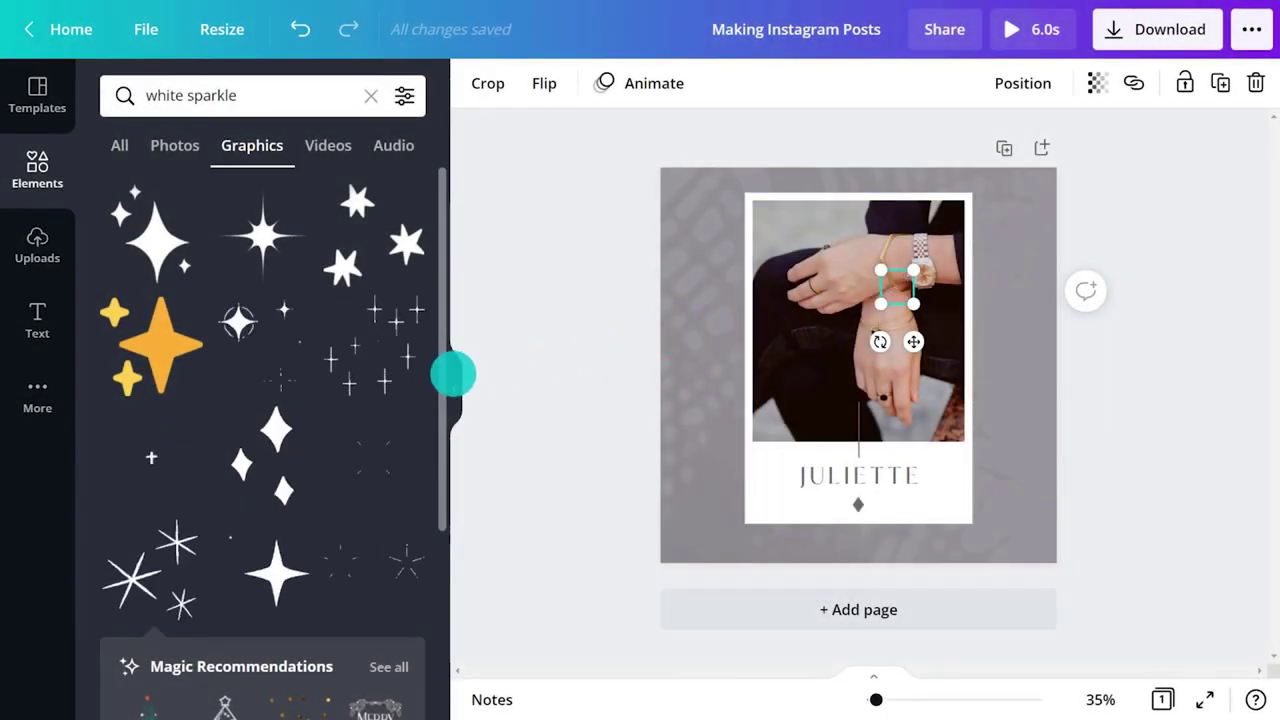
left_click(452, 372)
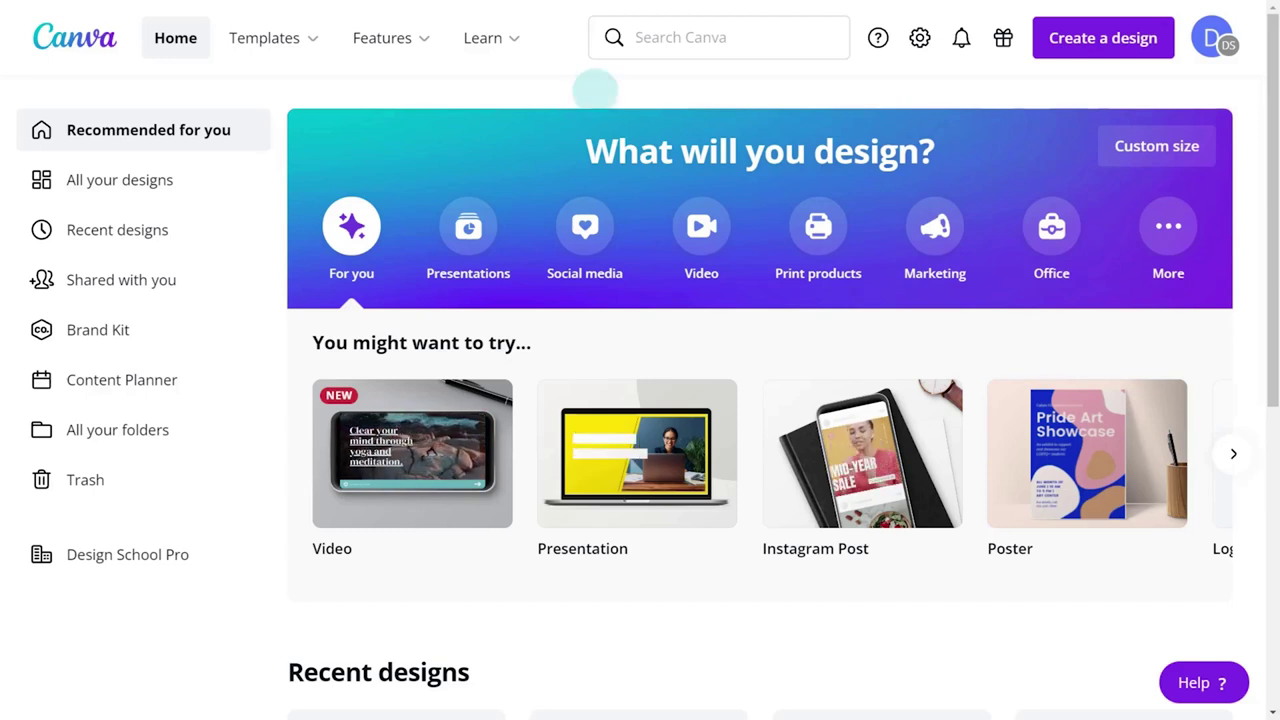
- Search 'instagram story' templates and customise the grey Ask me something story template
left_click(686, 42)
type("instagram ")
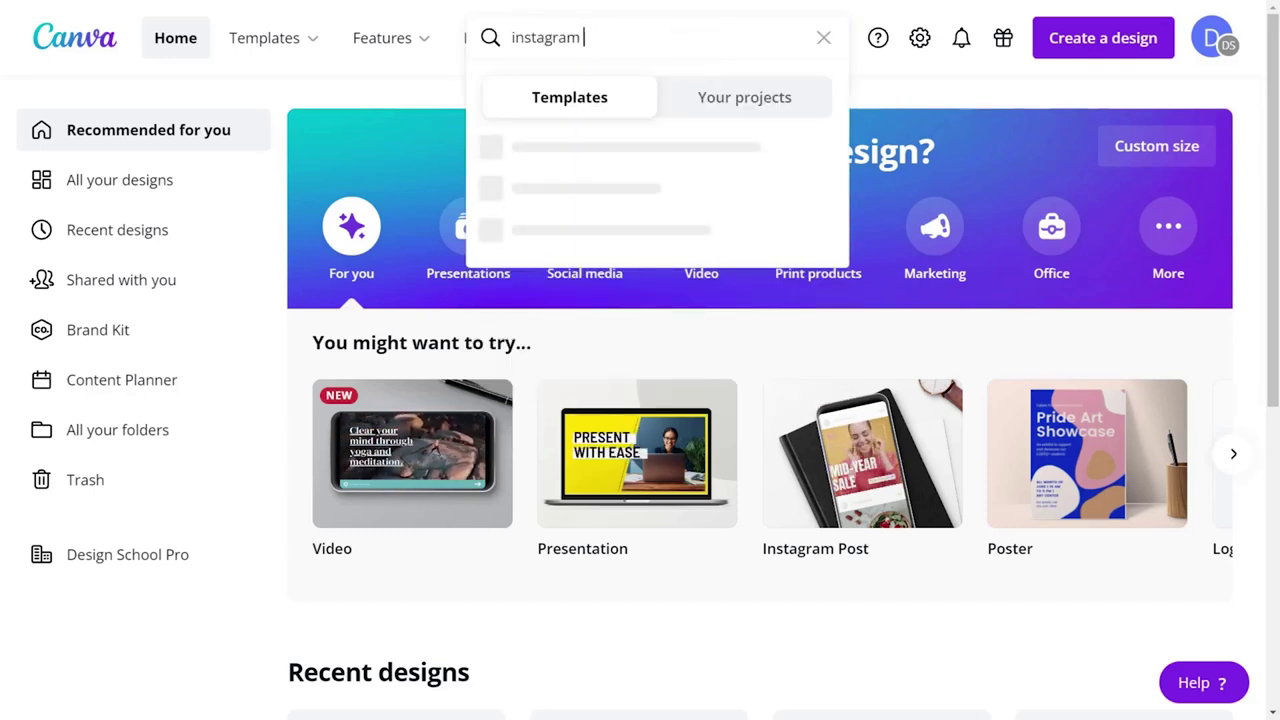
type("story")
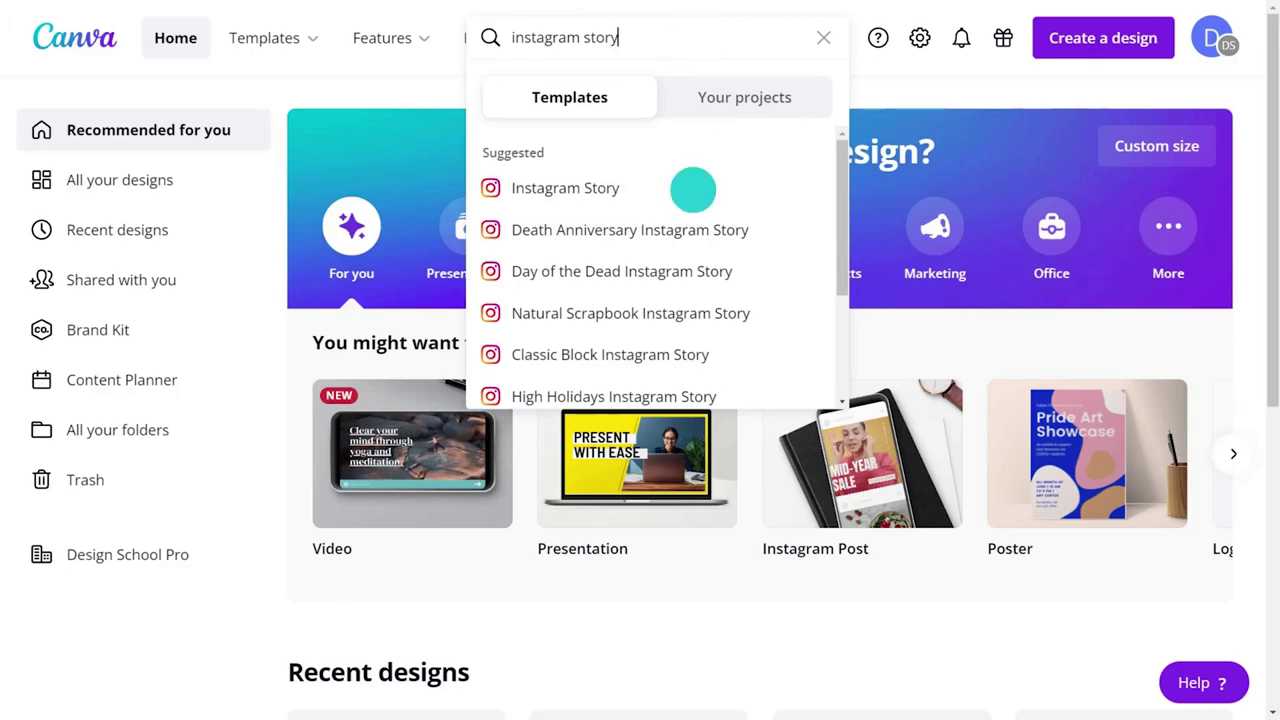
left_click(693, 191)
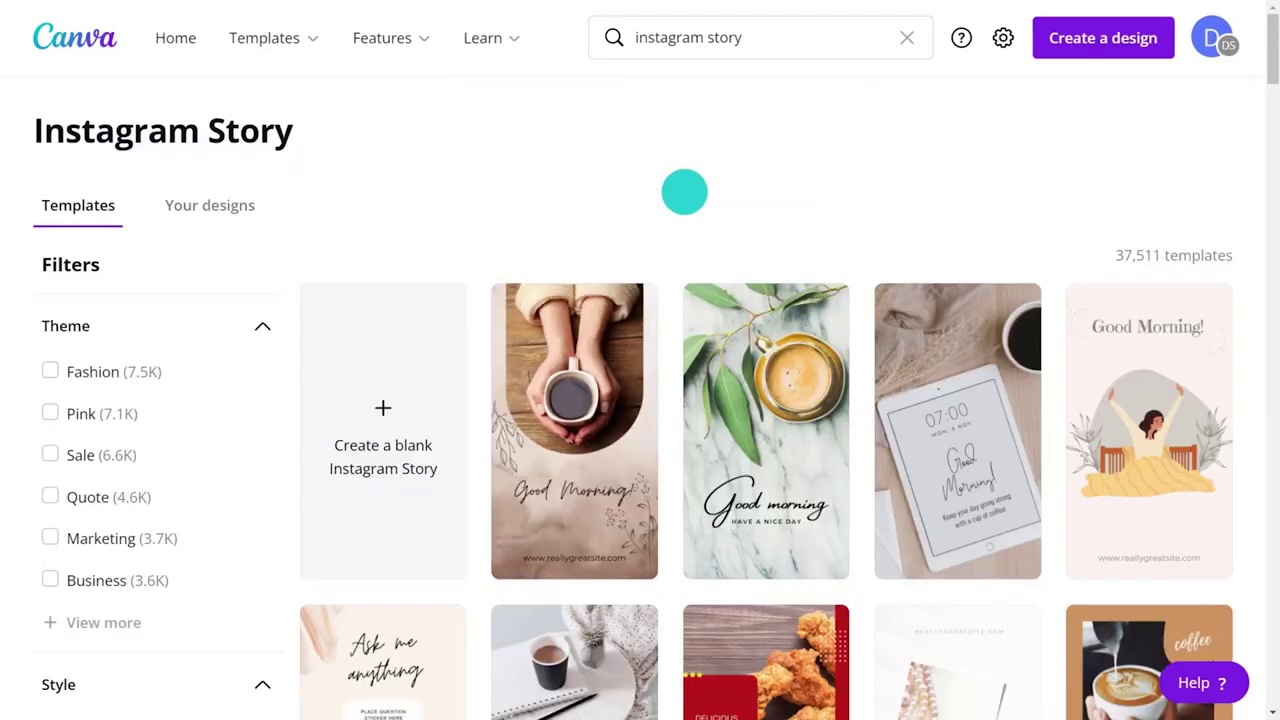
scroll(683, 191, "down", 3)
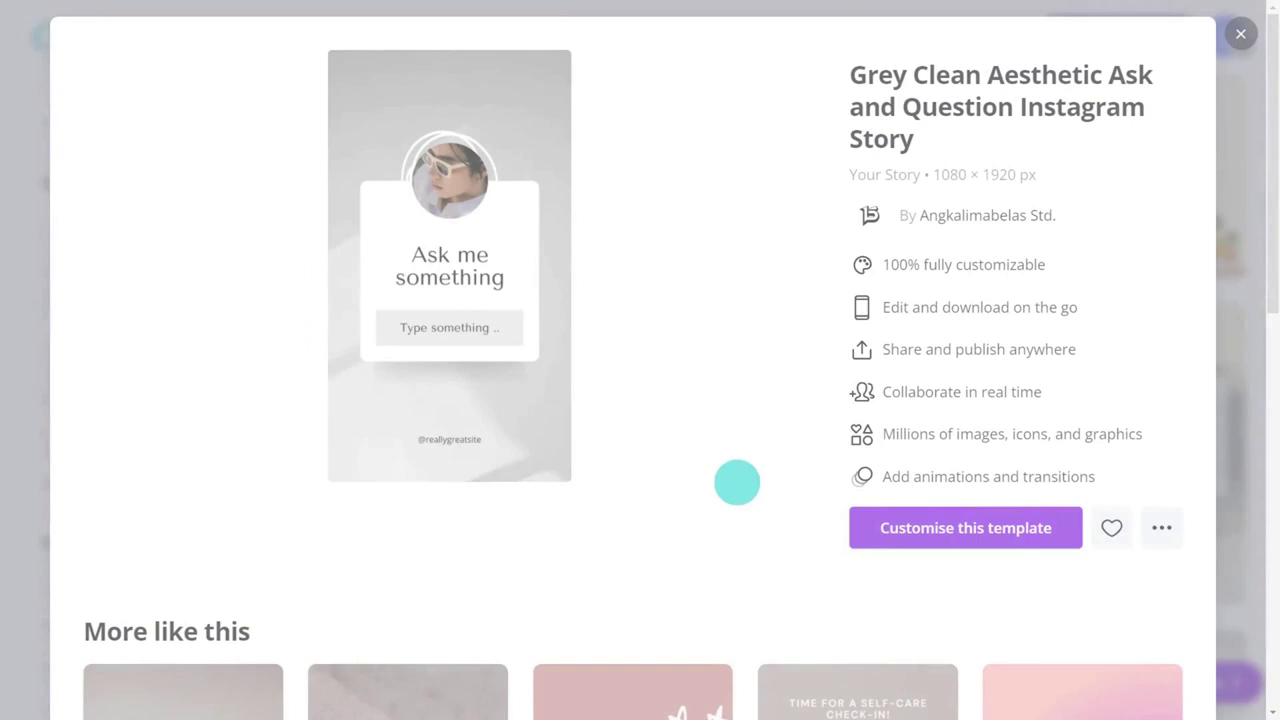
left_click(866, 527)
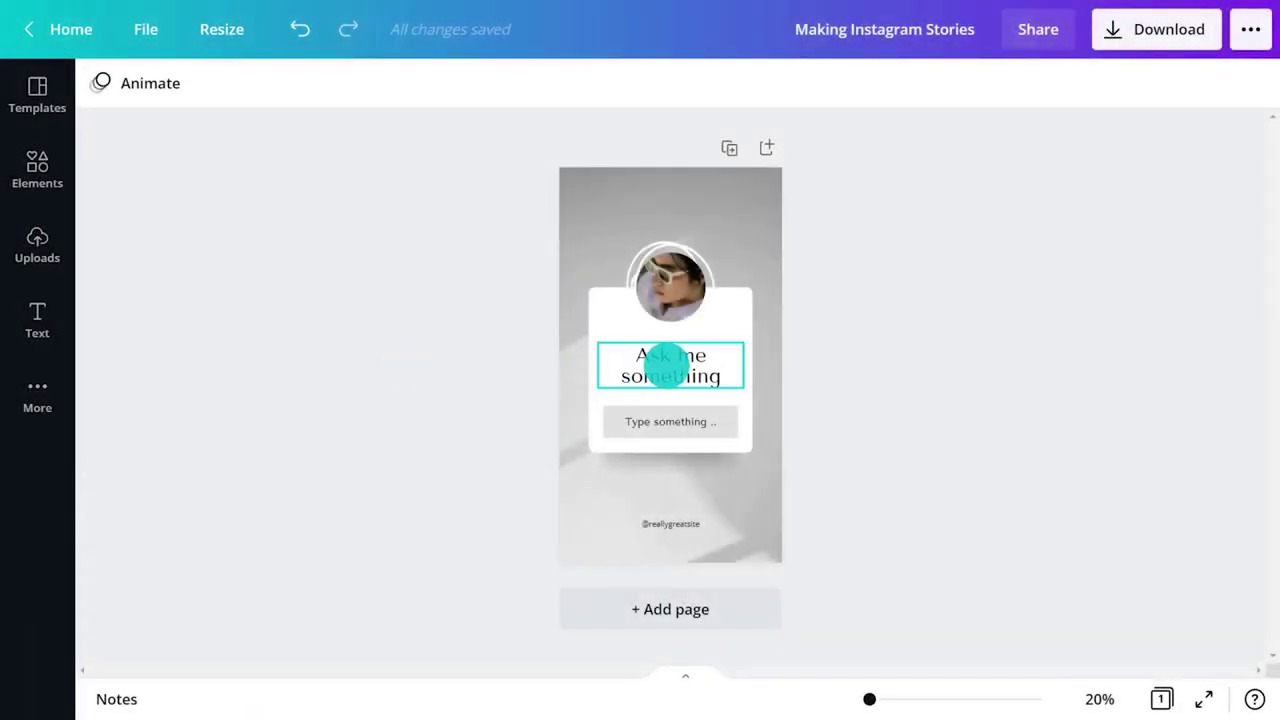
- Rewrite the story heading to 'Ask us anything!' and select the small handle text
double_click(657, 365)
type("Ask us anything!")
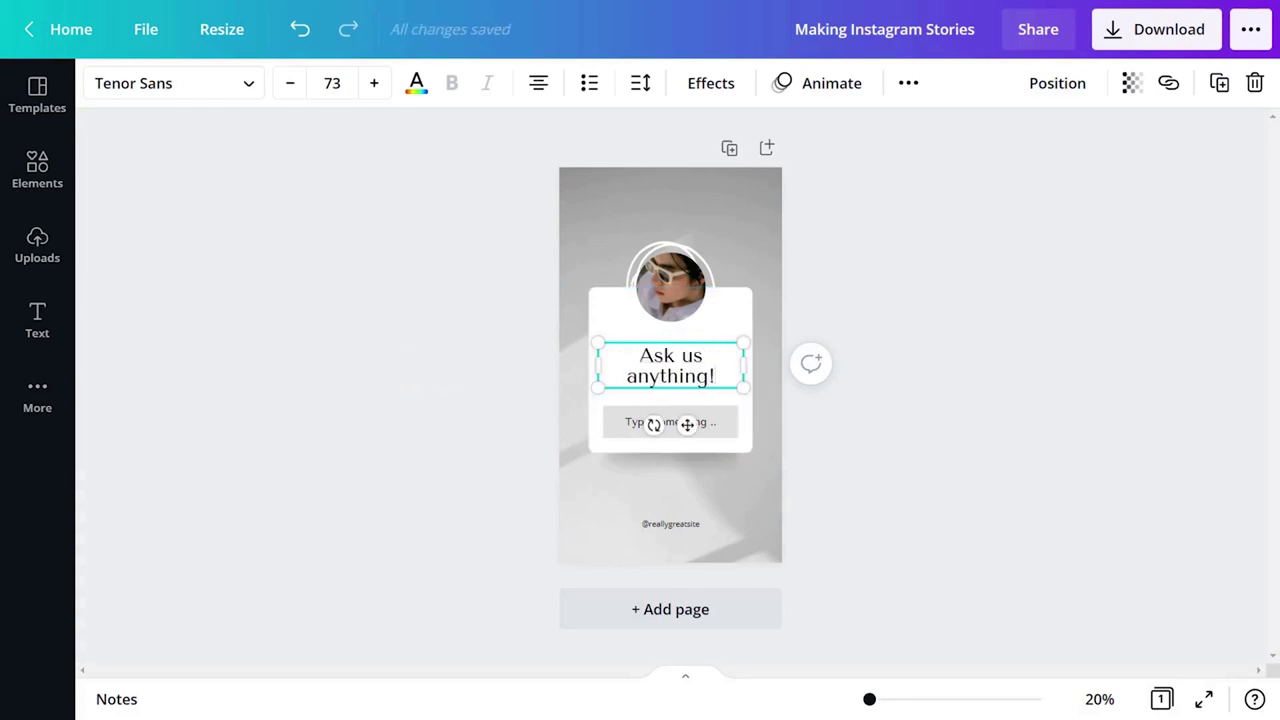
left_click(668, 524)
type("@sparkjewelry")
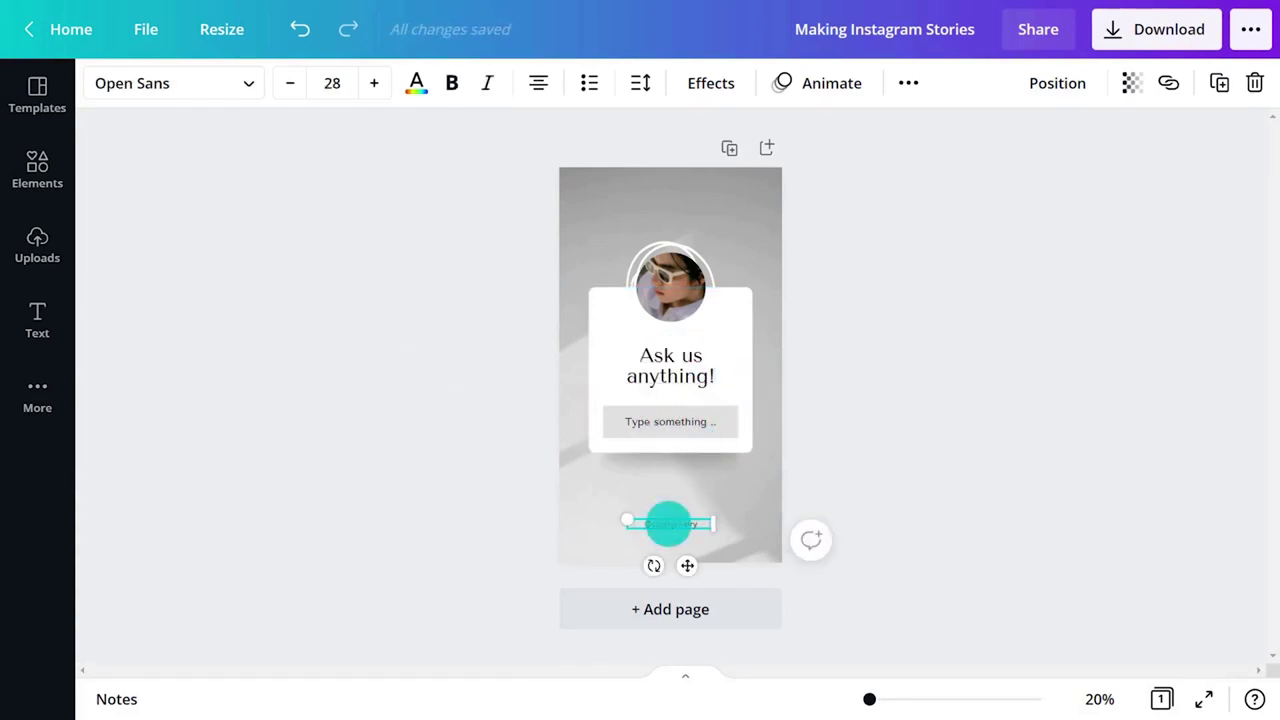
- Search elements for 'jewellery people' photos and drag a portrait onto the story page
left_click(62, 172)
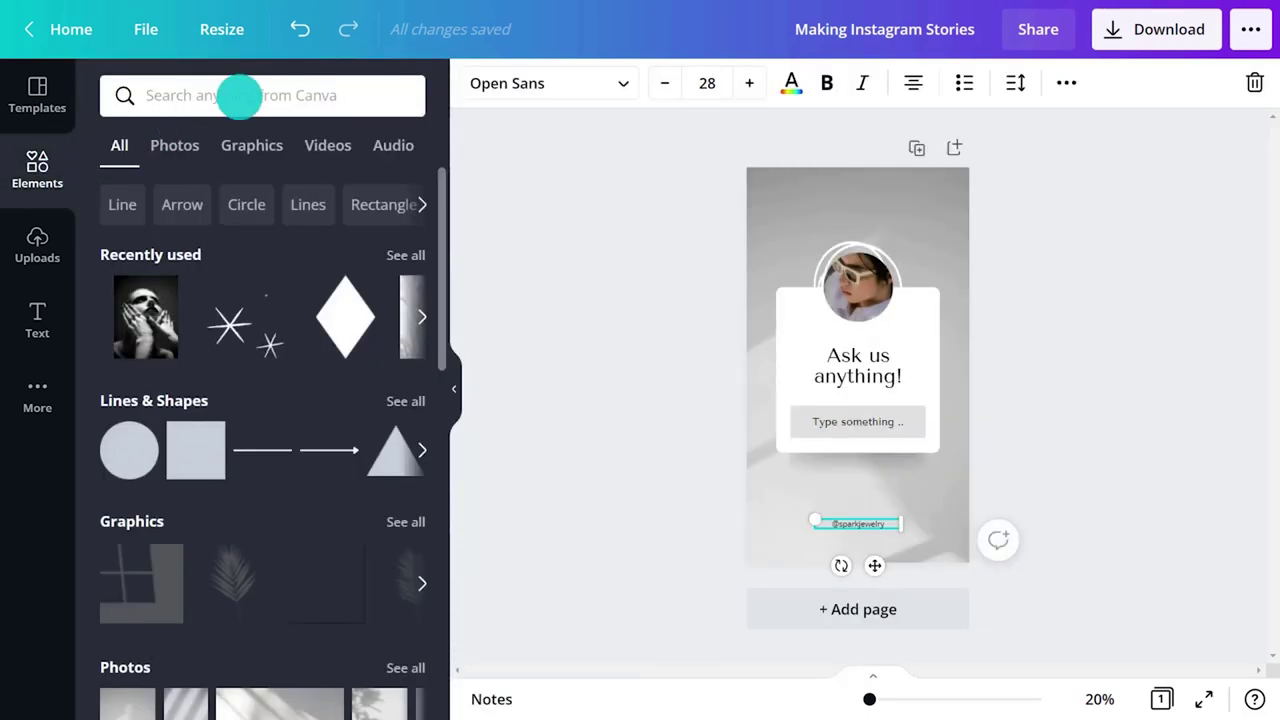
left_click(245, 91)
type("jewellery people")
key("Return")
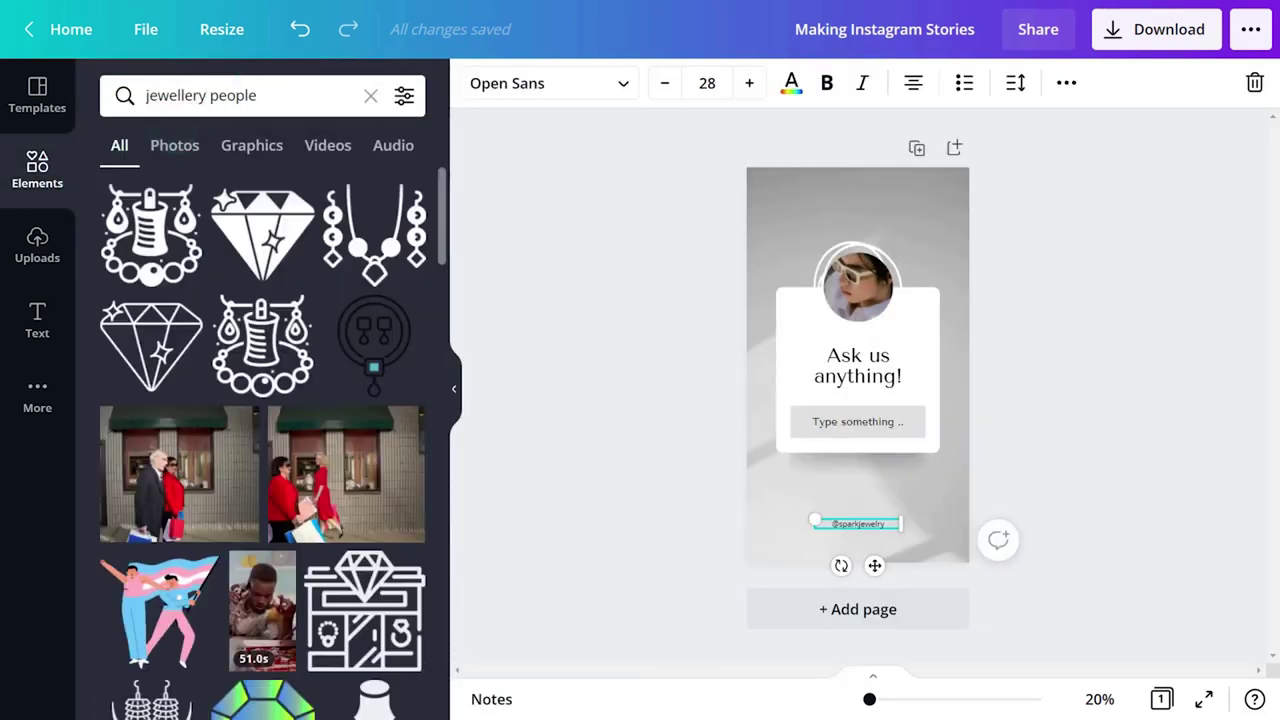
left_click(166, 143)
scroll(310, 418, "down", 5)
scroll(310, 418, "down", 3)
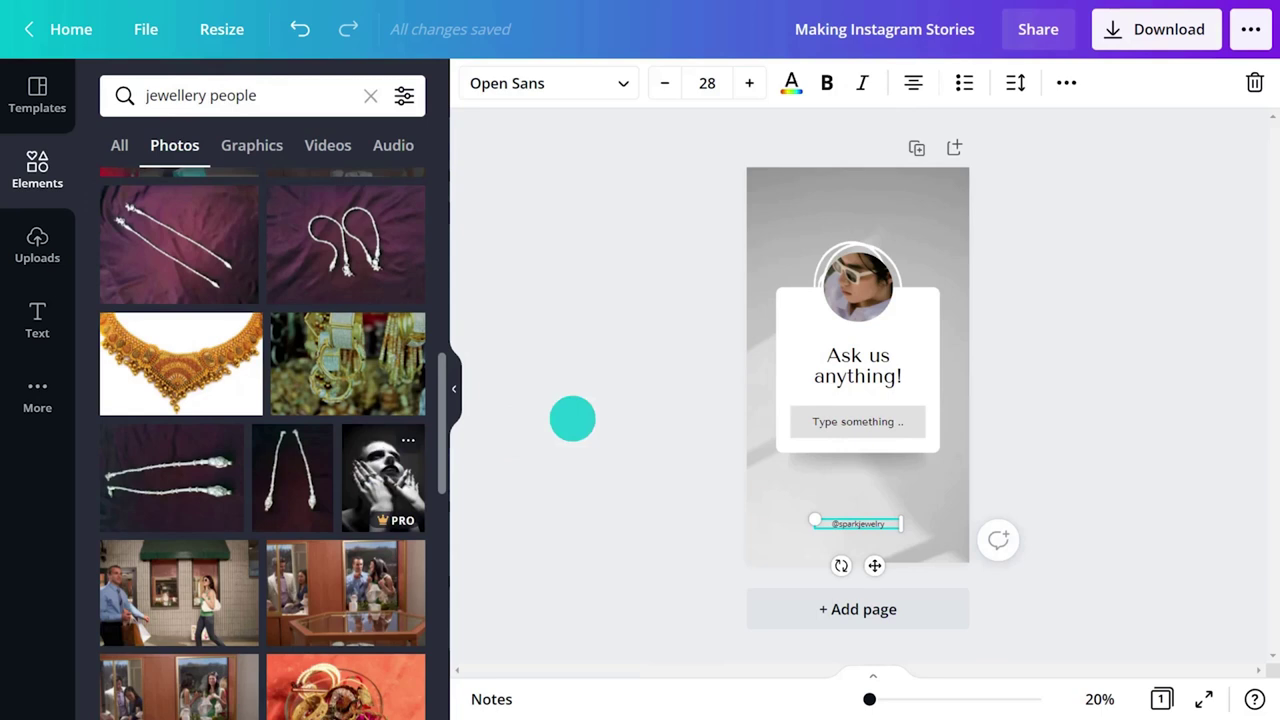
left_click_drag(383, 478, 857, 285)
- Set the heading and Type something box in the Hatton font
left_click(858, 365)
left_click(814, 421, "shift")
left_click(451, 389)
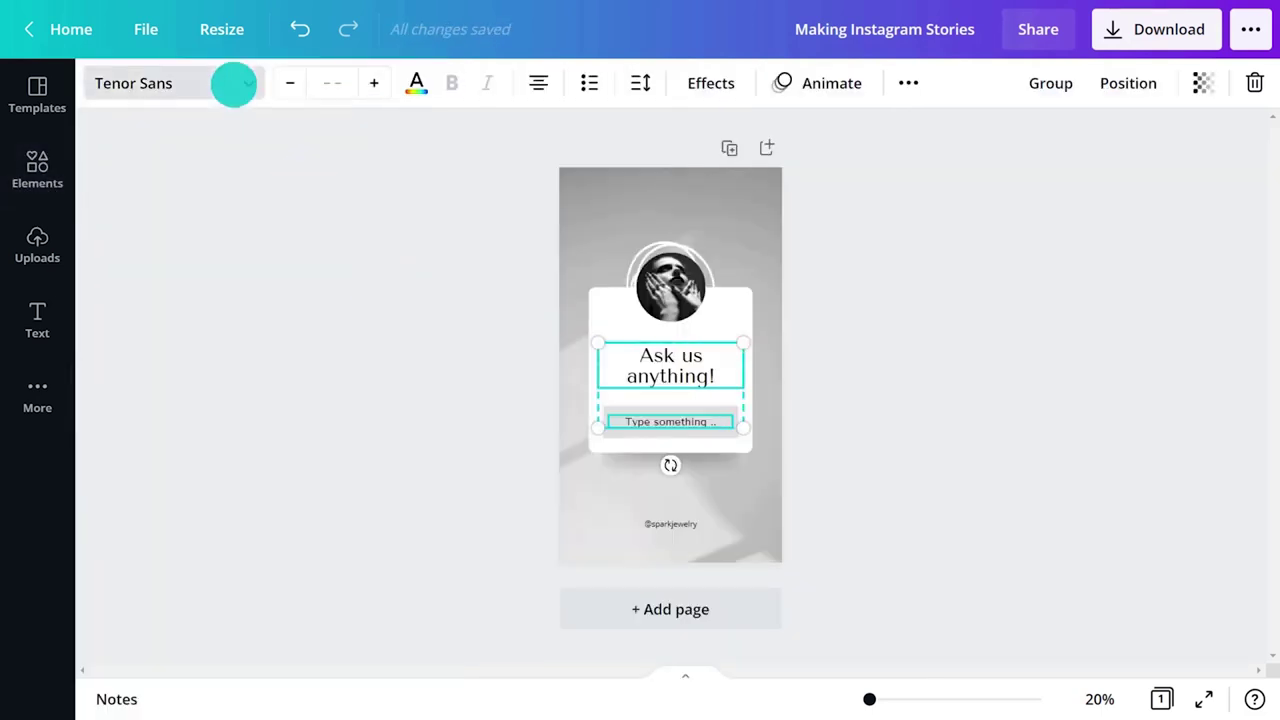
left_click(234, 83)
type("hatton")
left_click(197, 189)
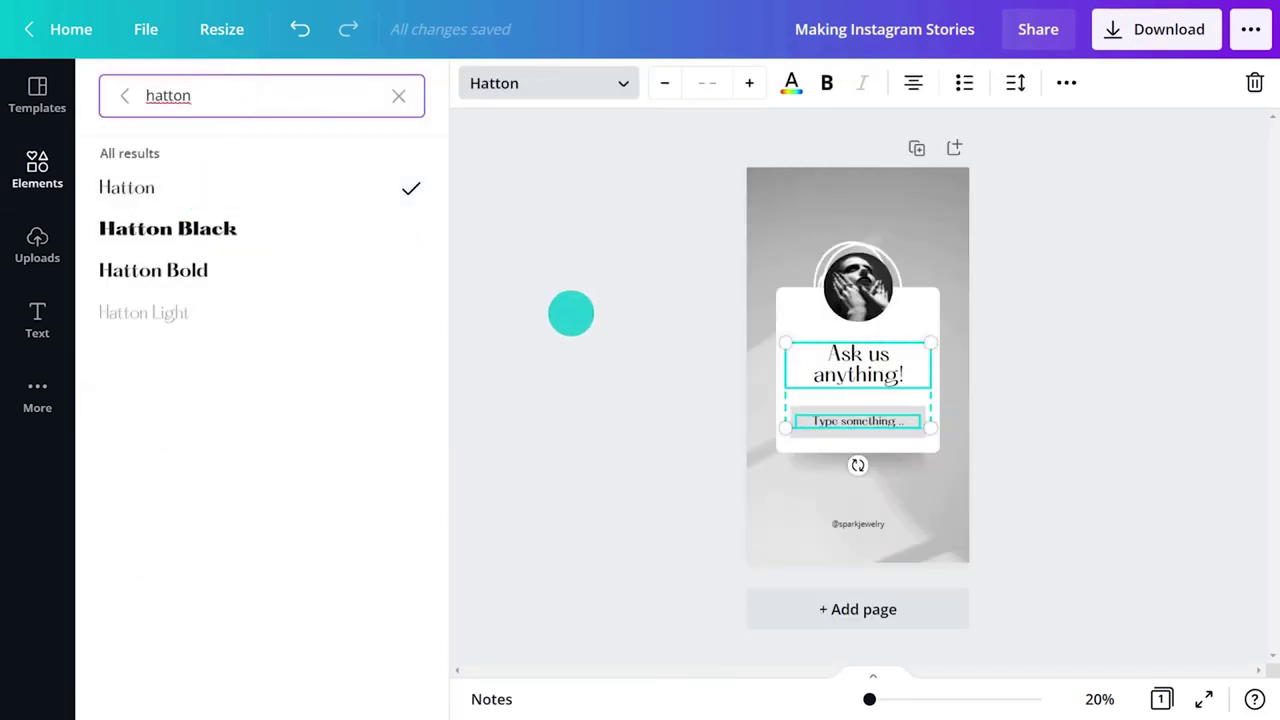
- Give the background photo transparency 30 and the page a light grey document colour
left_click(732, 212)
left_click(770, 184)
left_click(1175, 83)
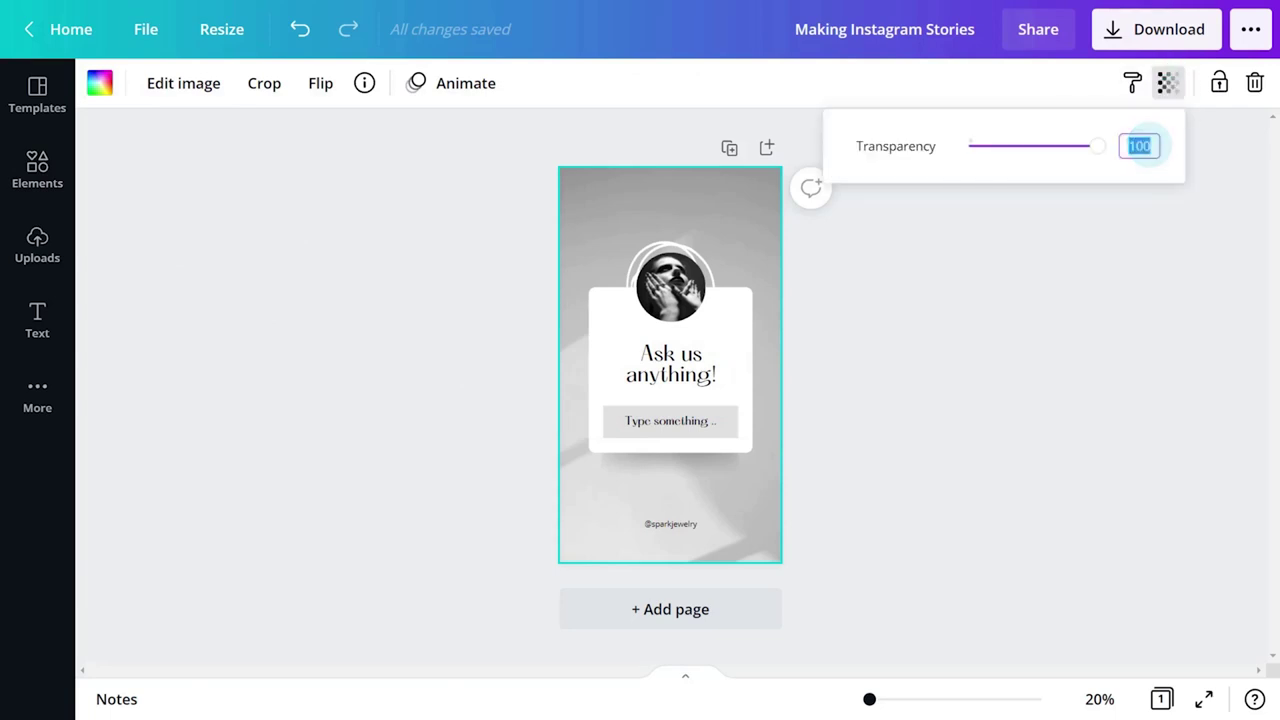
type("30")
key("Return")
left_click(100, 83)
left_click(234, 191)
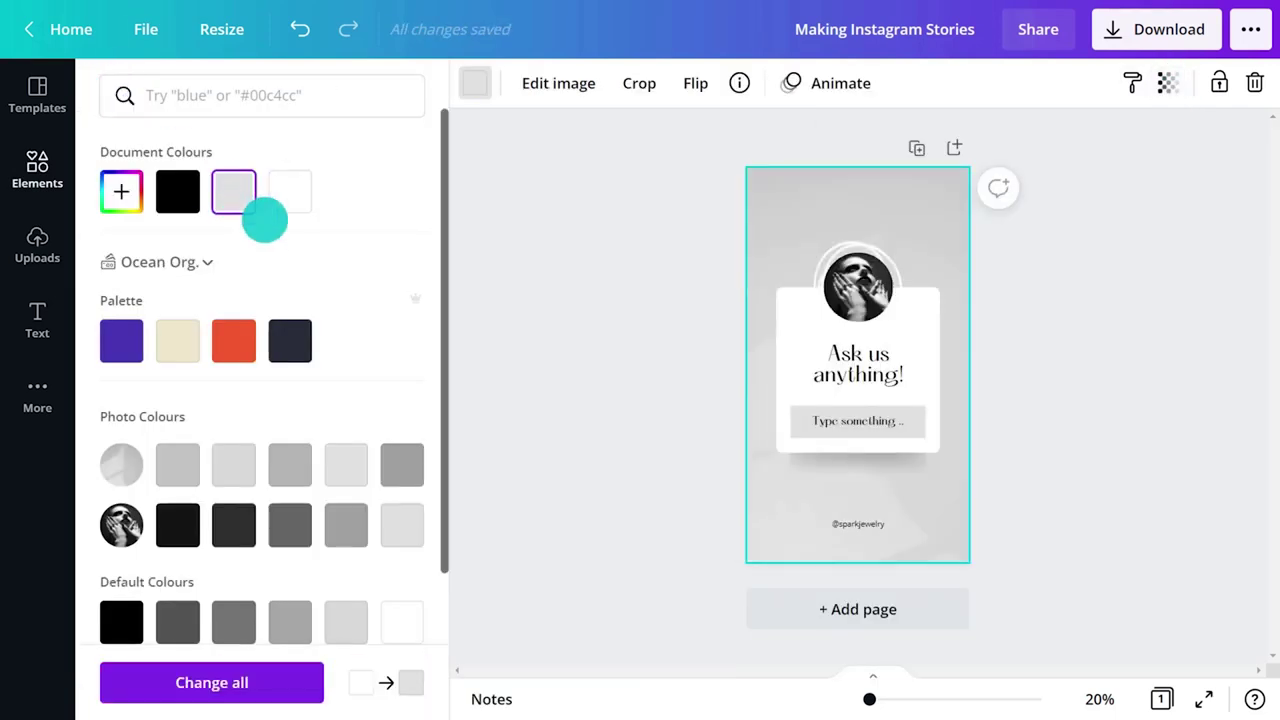
left_click(431, 360)
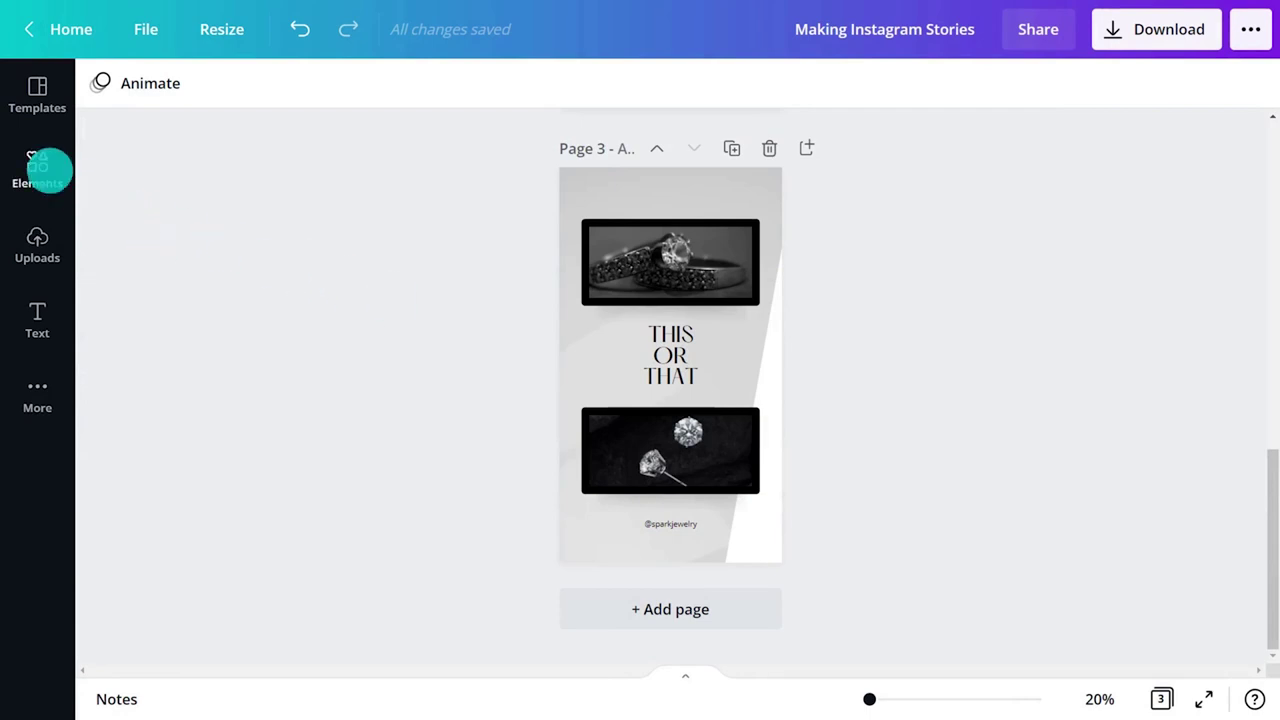
- Add a small 'arrow paint stroke' element beside THIS on the page
left_click(46, 170)
left_click(234, 86)
type("arrow paint")
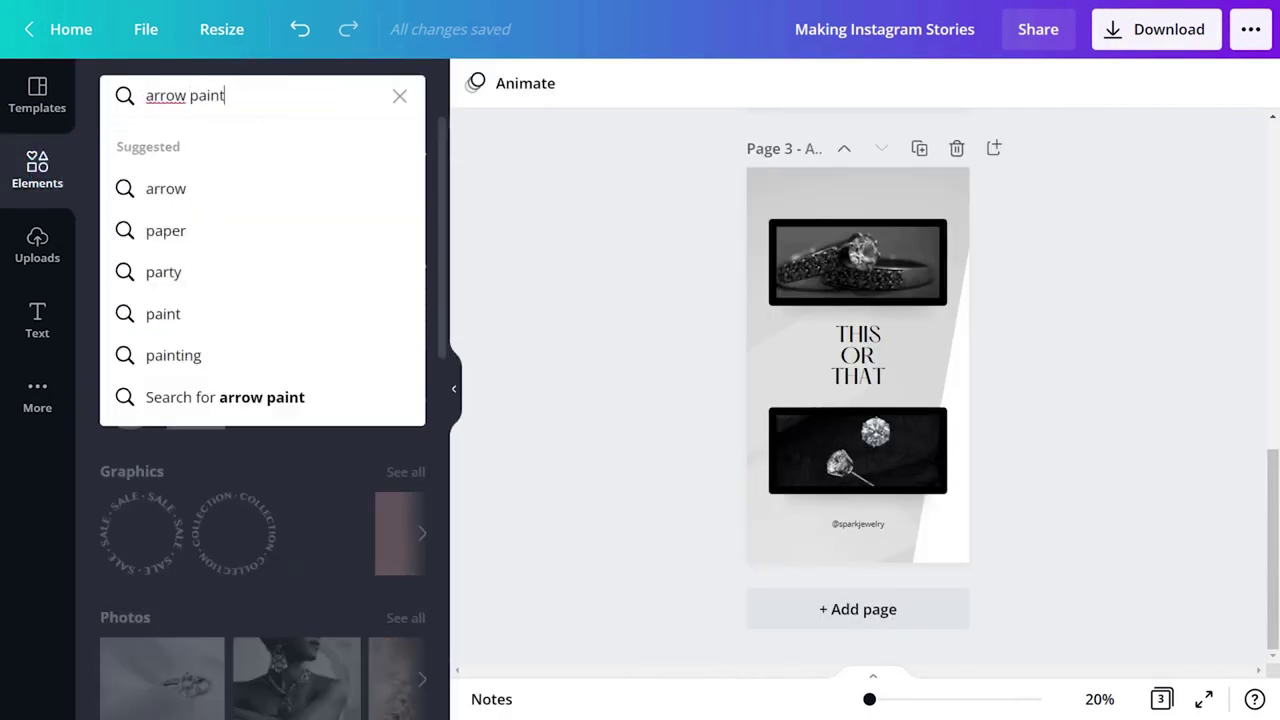
type(" stroke")
key("Return")
left_click_drag(381, 257, 814, 357)
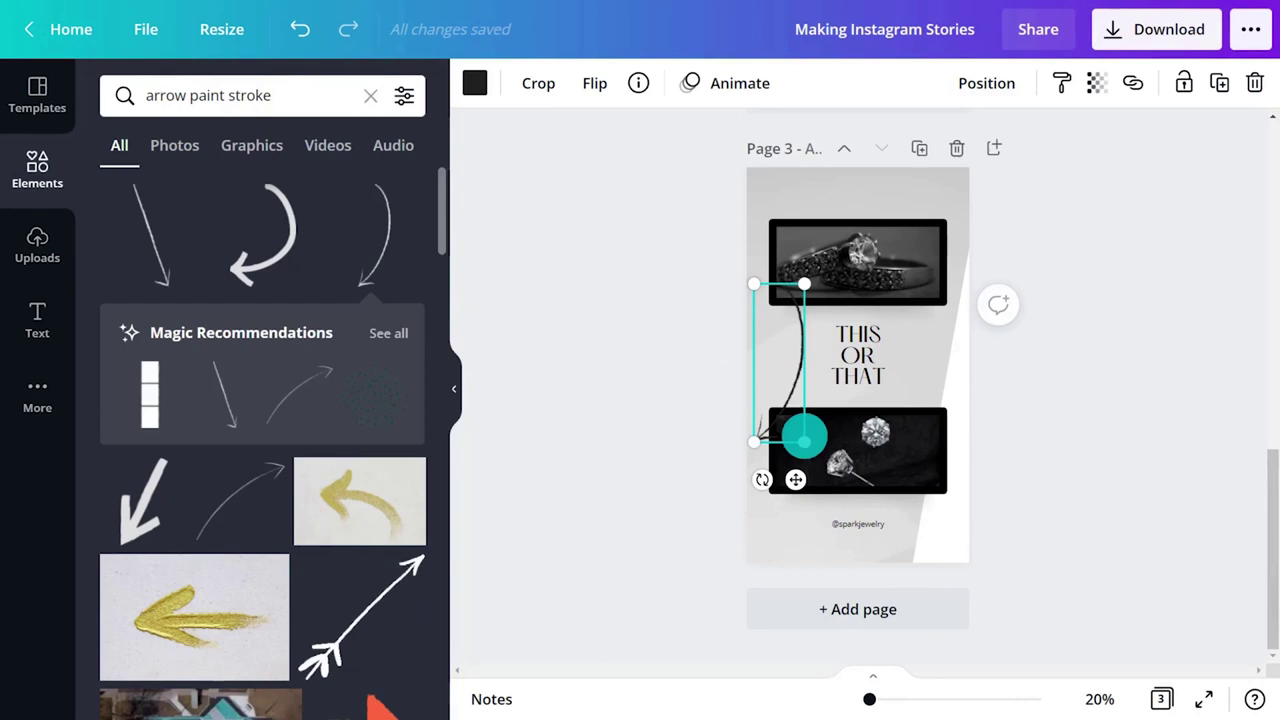
left_click_drag(806, 434, 757, 318)
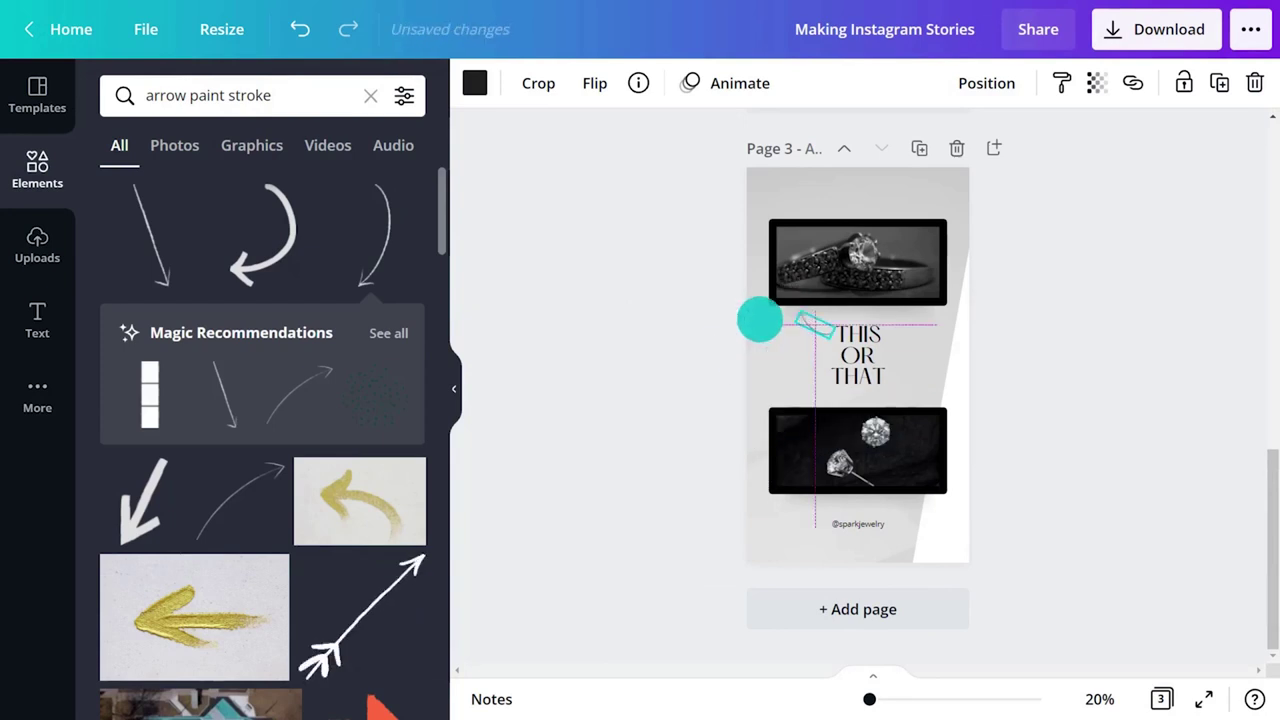
- Copy the arrow, mirror it, and place the copy beside THAT
key("ctrl+c")
left_click(594, 83)
left_click(671, 134)
key("ctrl+v")
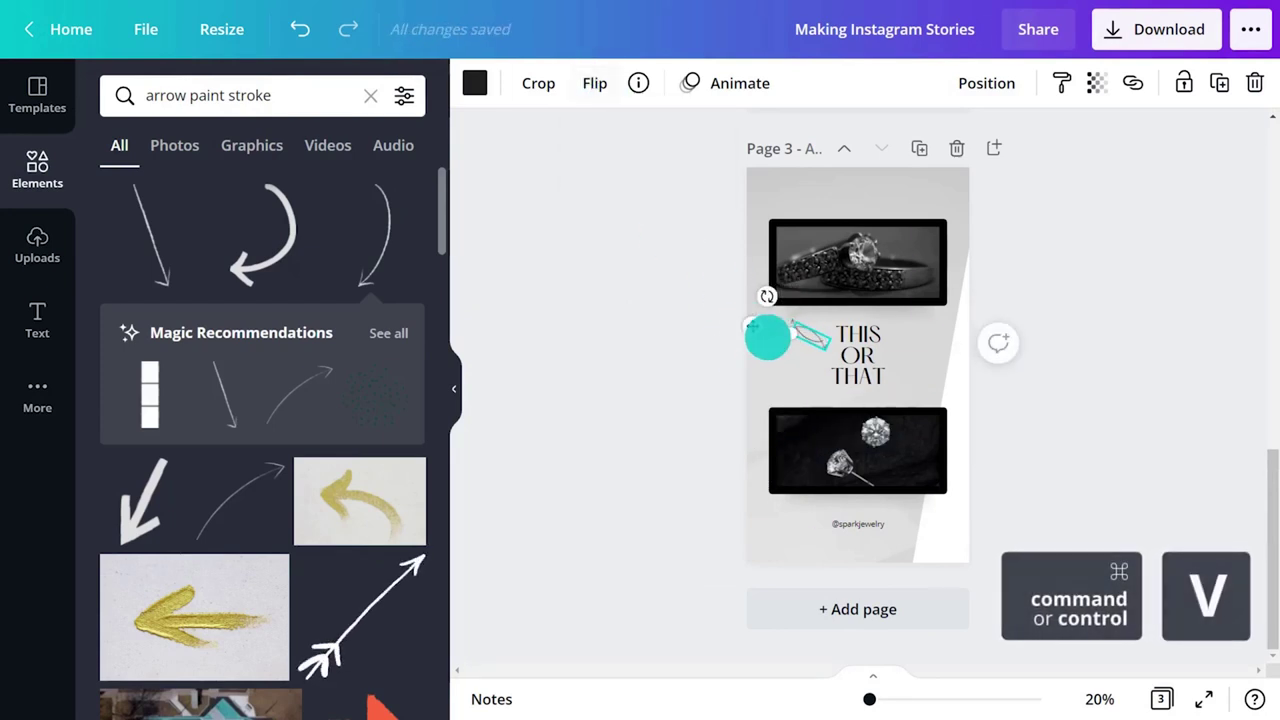
left_click_drag(766, 337, 866, 378)
left_click(636, 349)
left_click(453, 388)
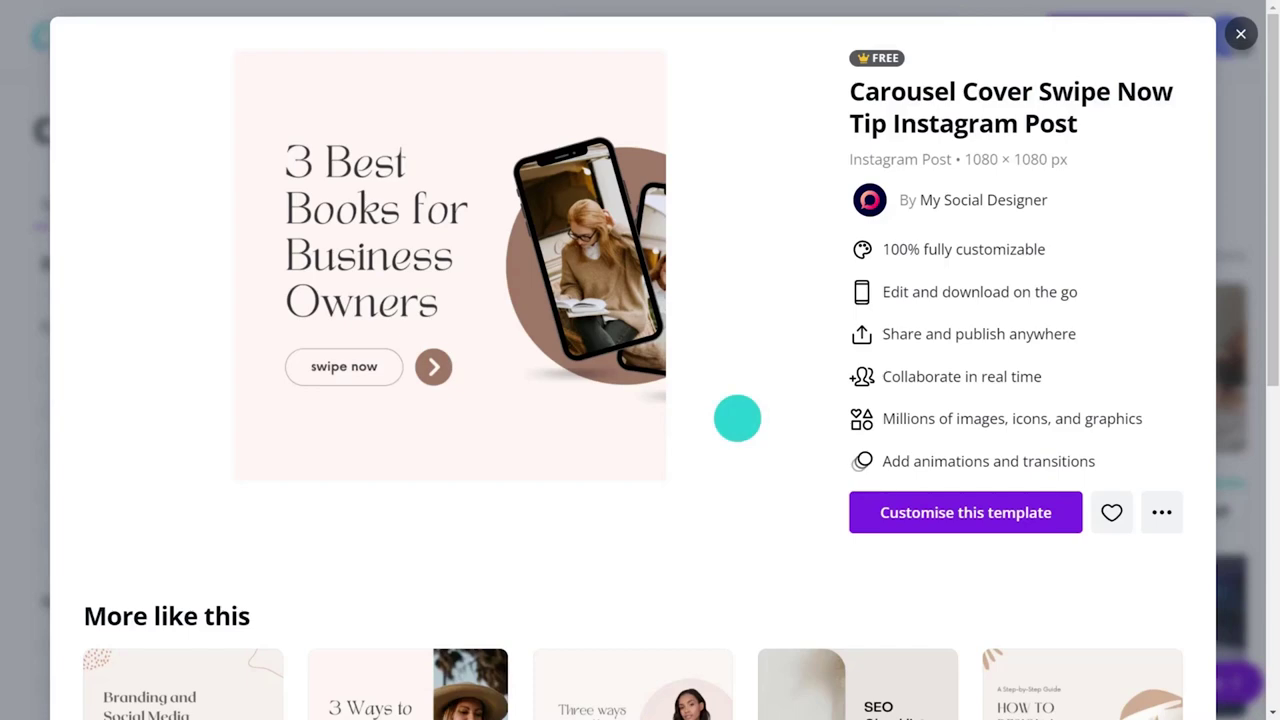
- Customise the Swipe Now carousel cover and replace '3 Best Books' with 'New Collection'
left_click(880, 512)
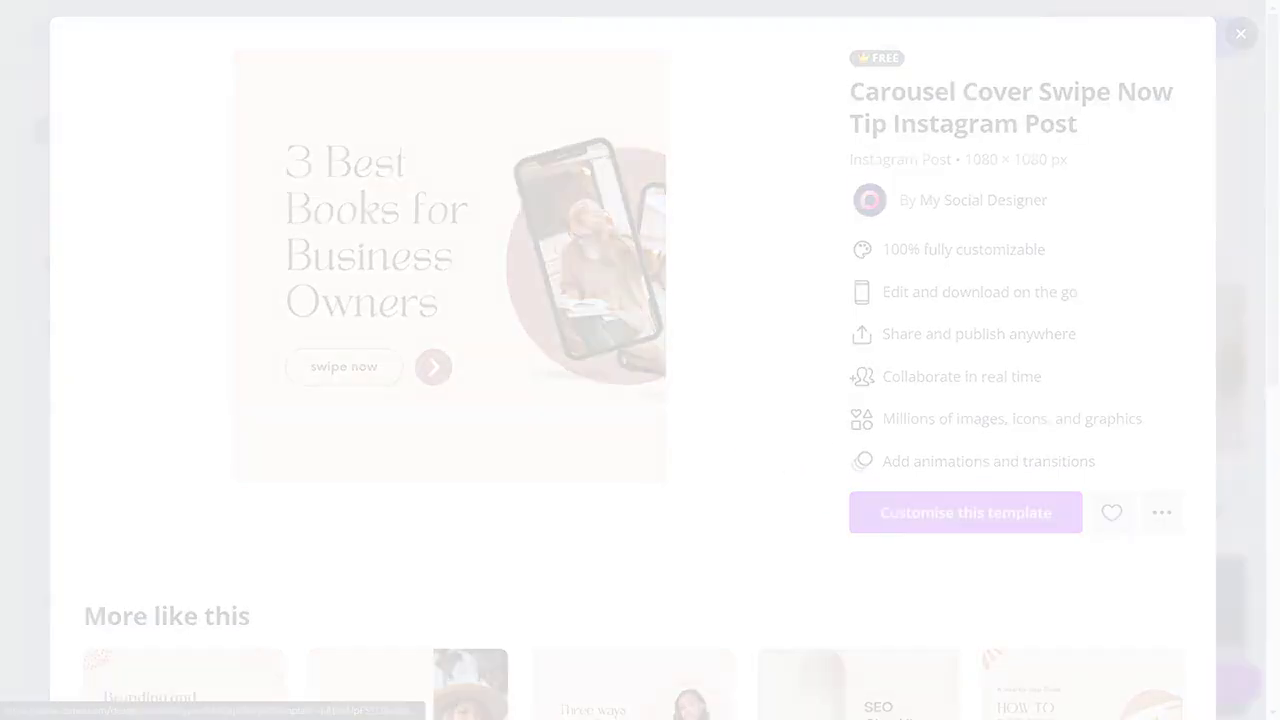
left_click(520, 354)
double_click(570, 350)
key("Delete")
type("N")
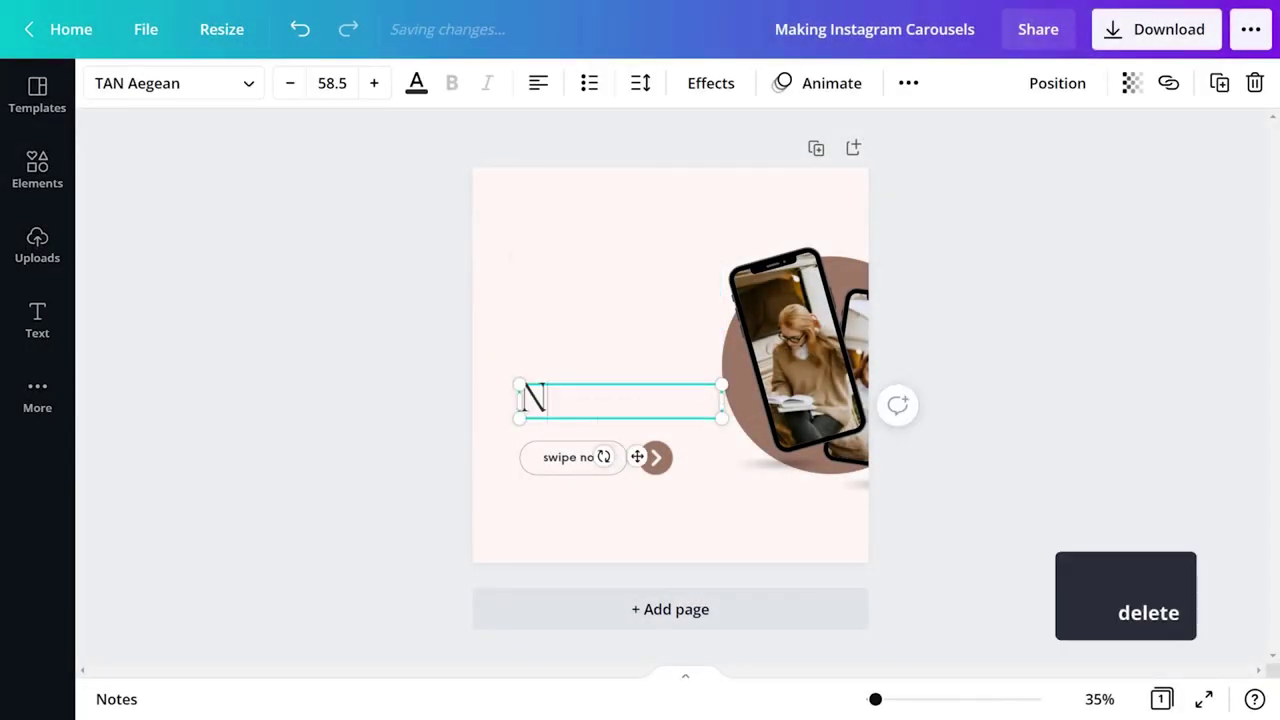
type("ew Collecti")
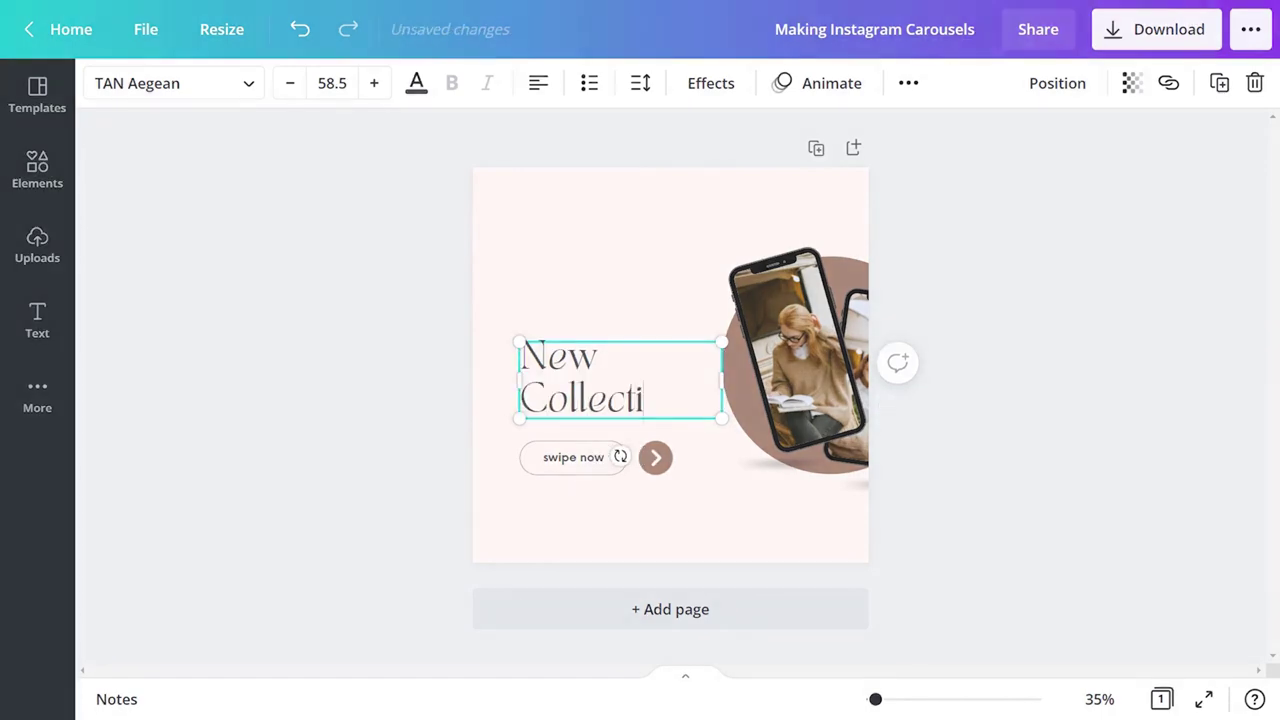
type("on Bling for Spring")
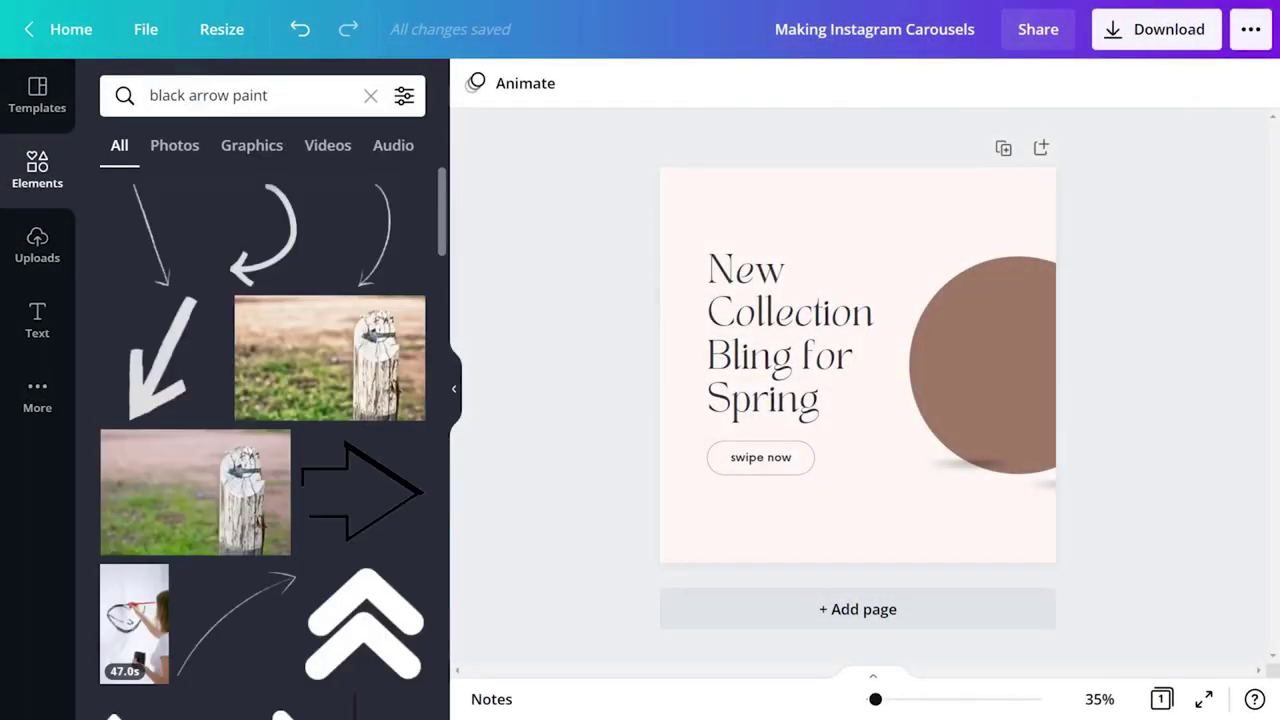
- Add a curved black arrow, mirrored and rotated to lie under Swipe Now
left_click(375, 230)
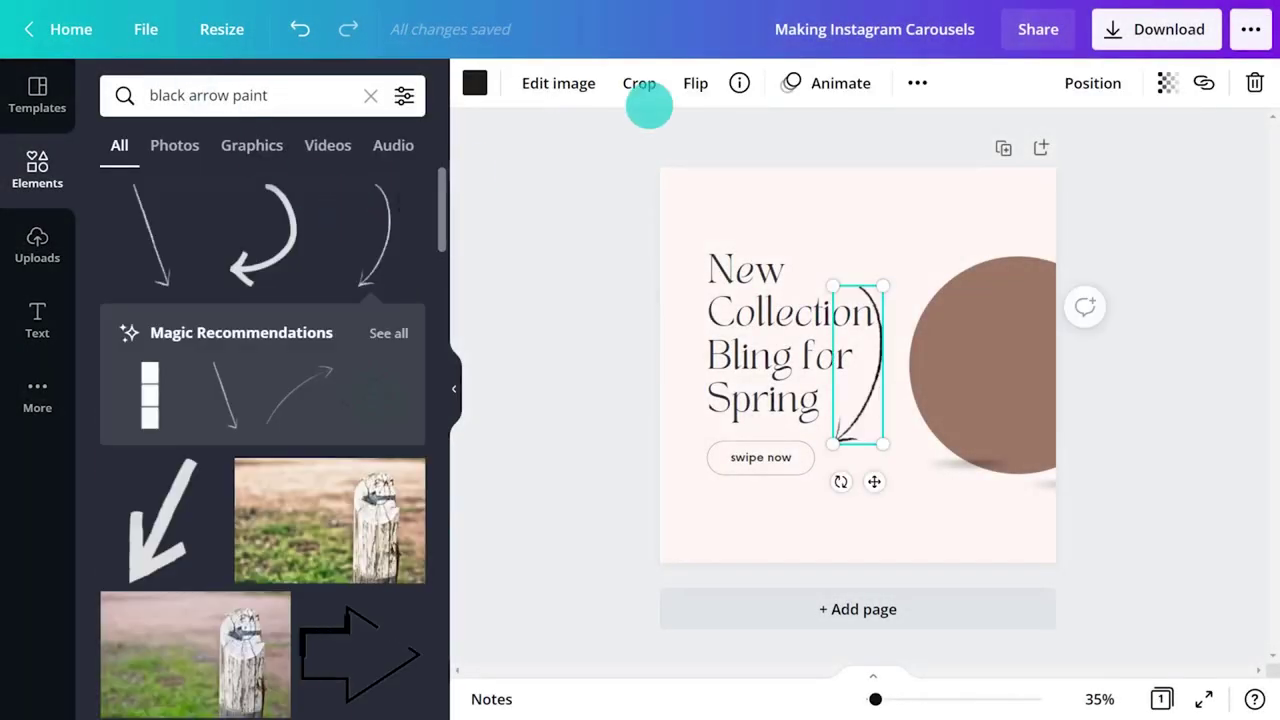
left_click(694, 83)
left_click(714, 137)
mouse_move(846, 480)
left_mouse_down()
mouse_move(943, 393)
mouse_move(982, 498)
left_mouse_up()
- Add a three-stone silver ring photo, shrunk and placed on the brown circle
left_click(246, 100)
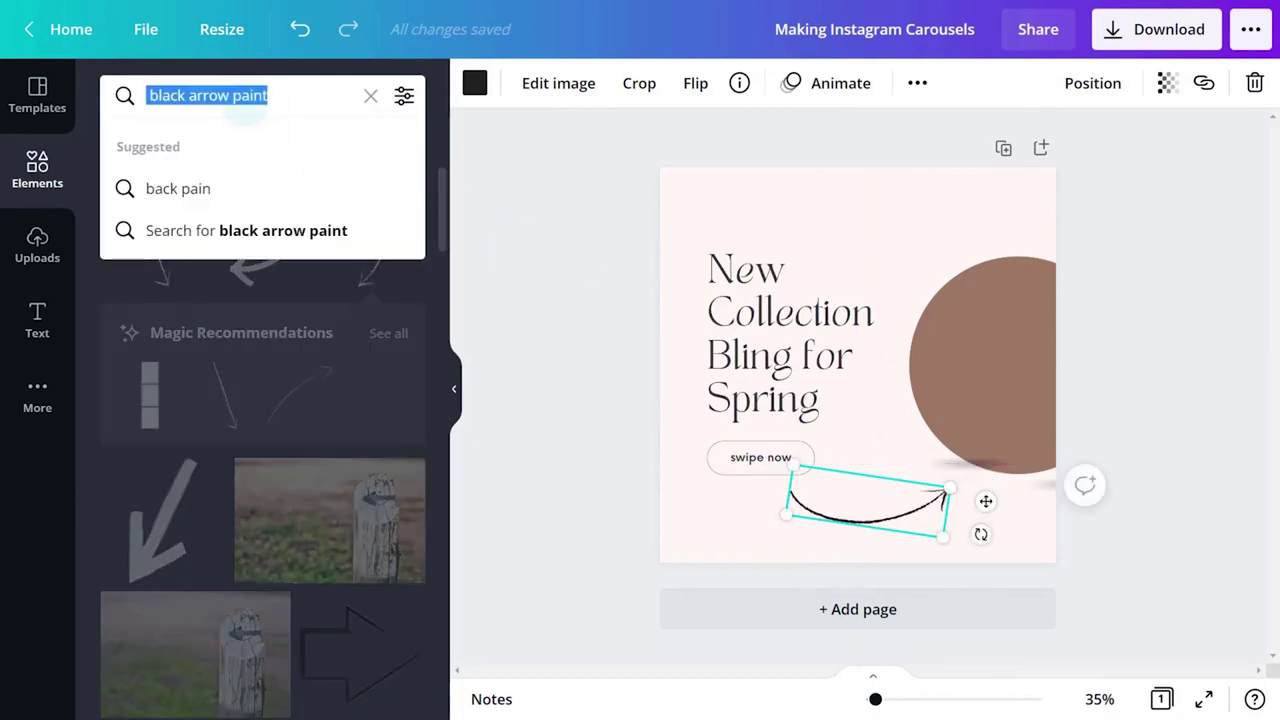
type("silver ring")
key("Return")
left_click(181, 168)
left_click(368, 590)
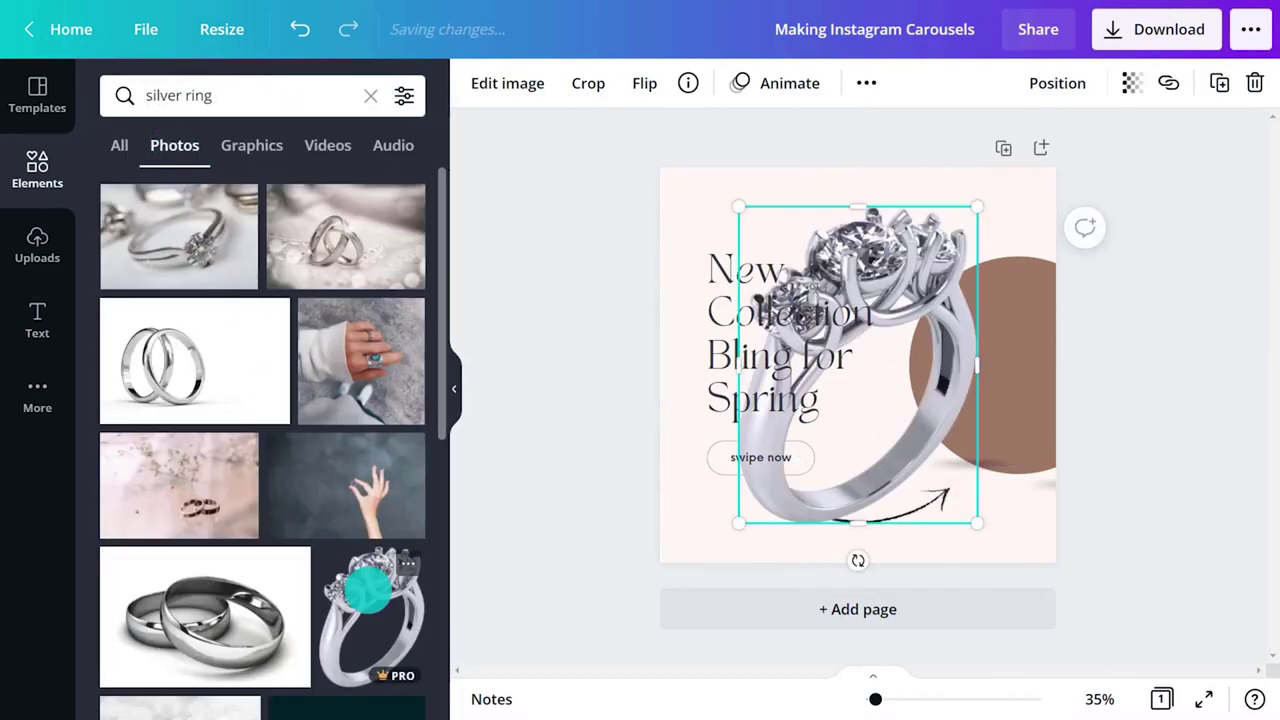
left_click_drag(738, 522, 791, 463)
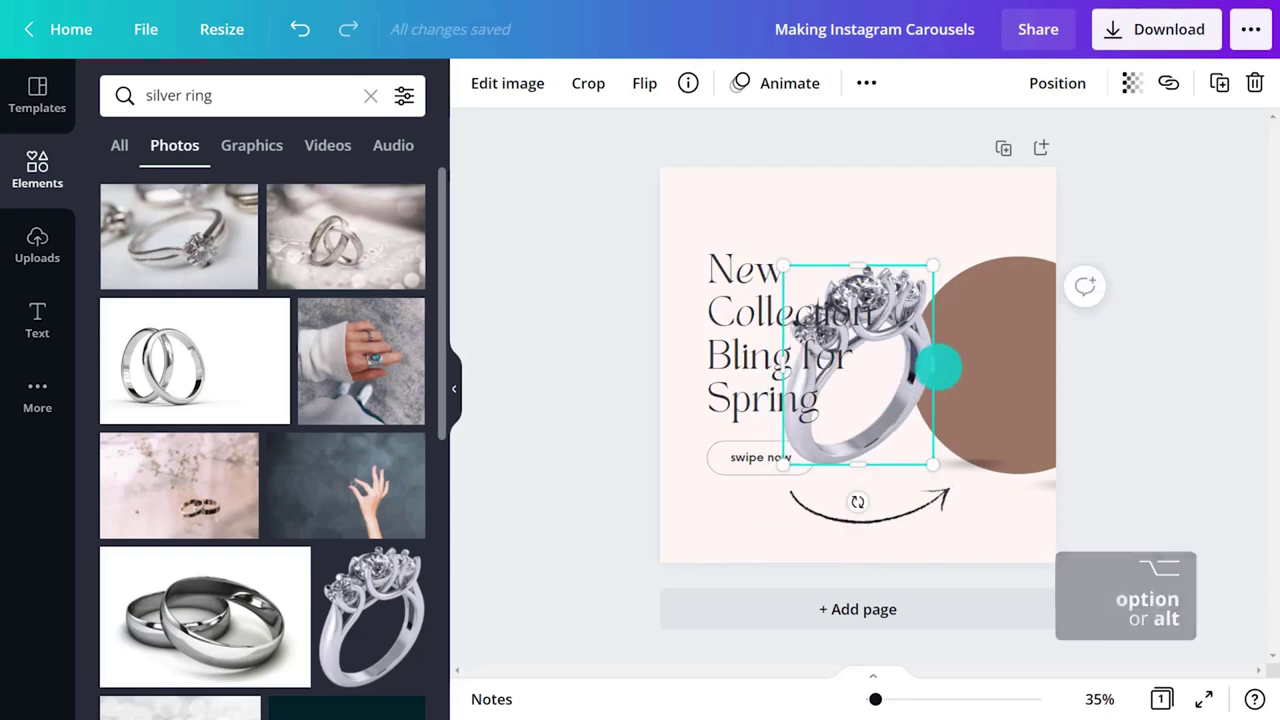
left_click_drag(937, 363, 1032, 368)
- Set 'New Collection' in Articulat at size 30
left_click(725, 277)
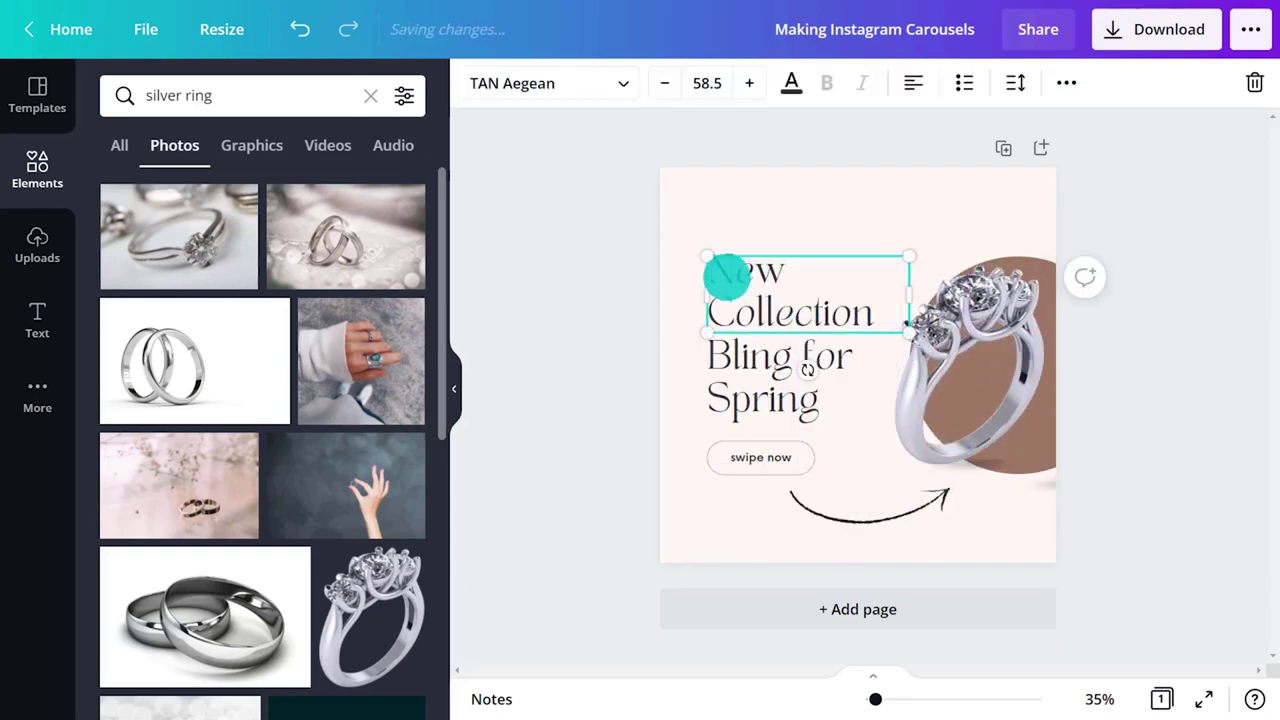
left_click(537, 82)
type("articulat")
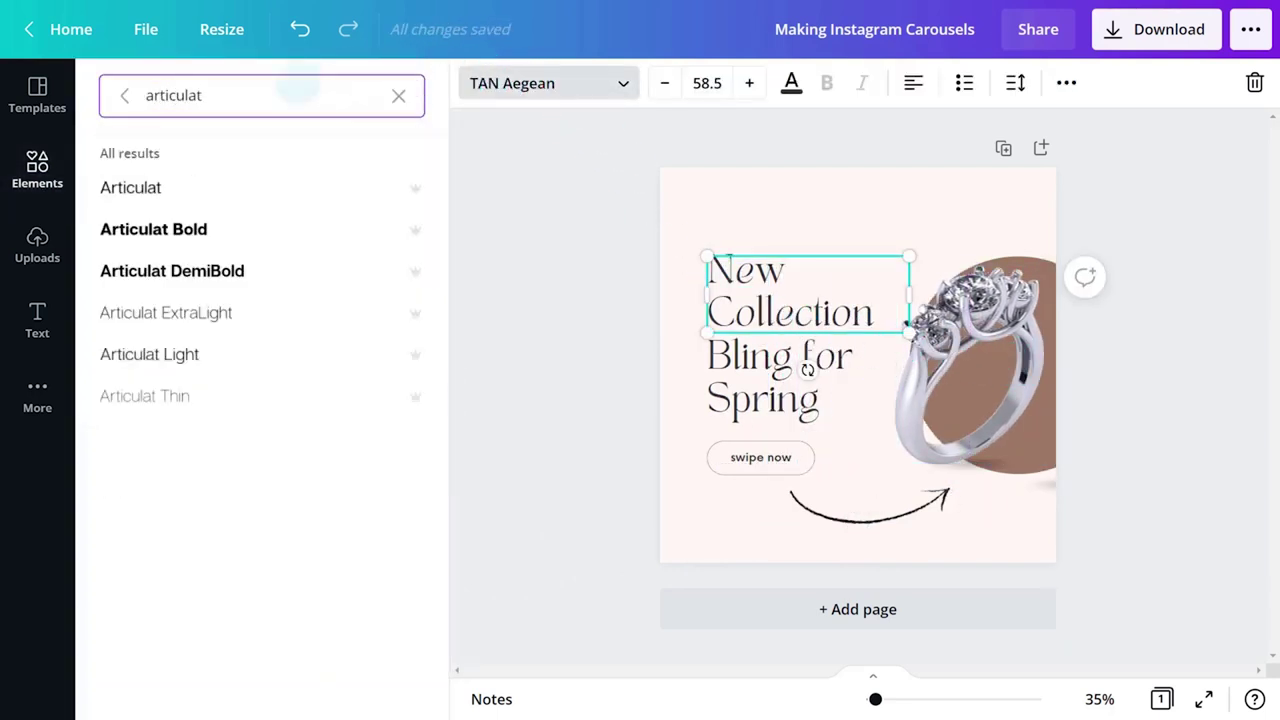
left_click(271, 187)
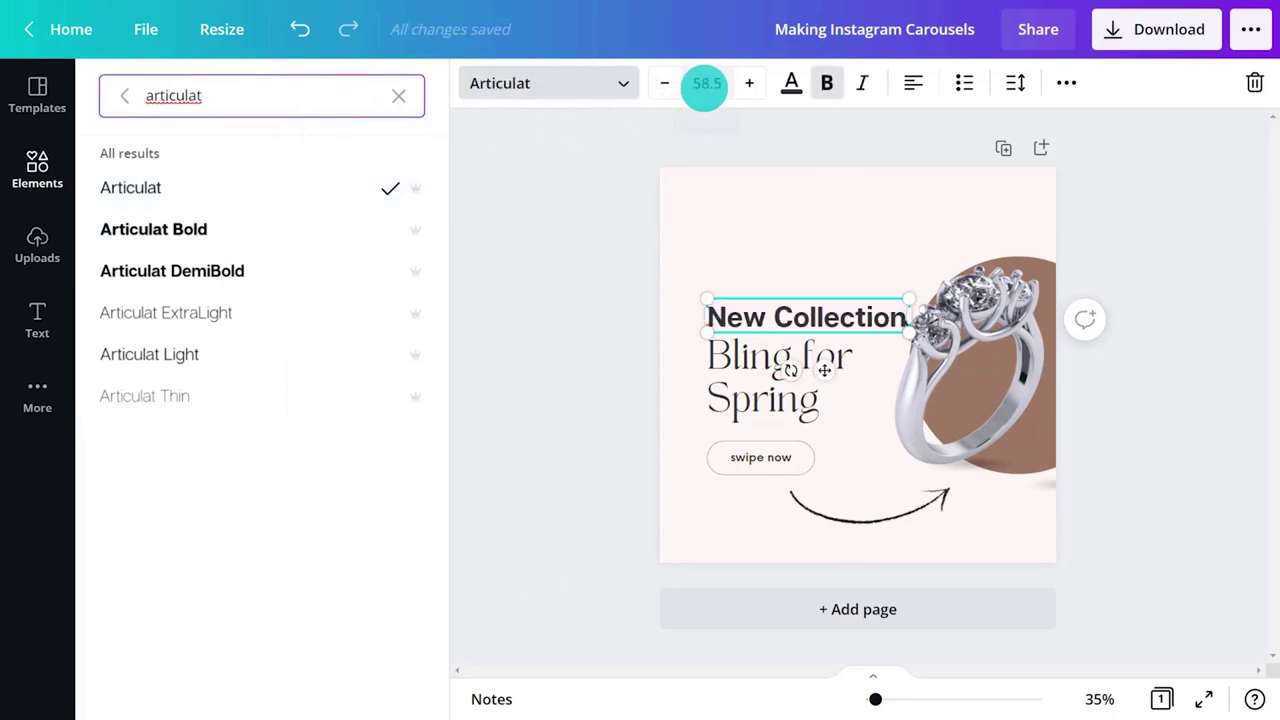
left_click(706, 84)
left_click(707, 83)
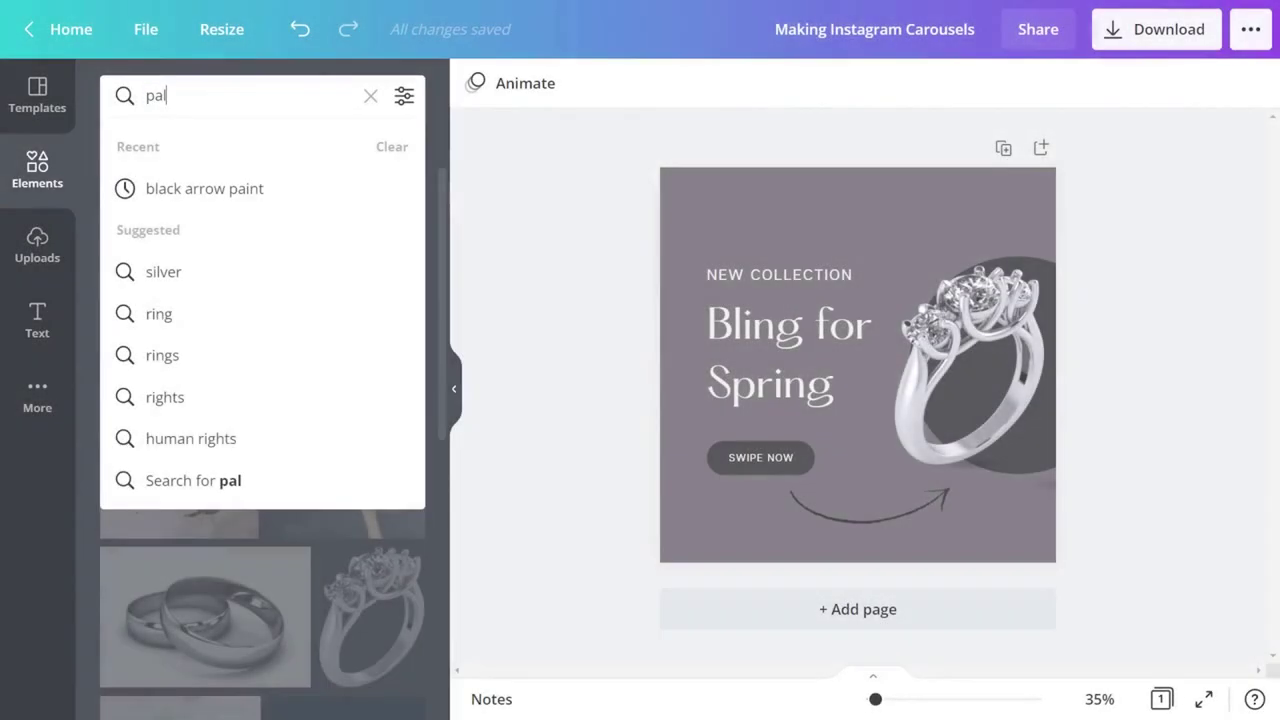
- Make a palm-shadow photo the cover background at transparency 20
type("m")
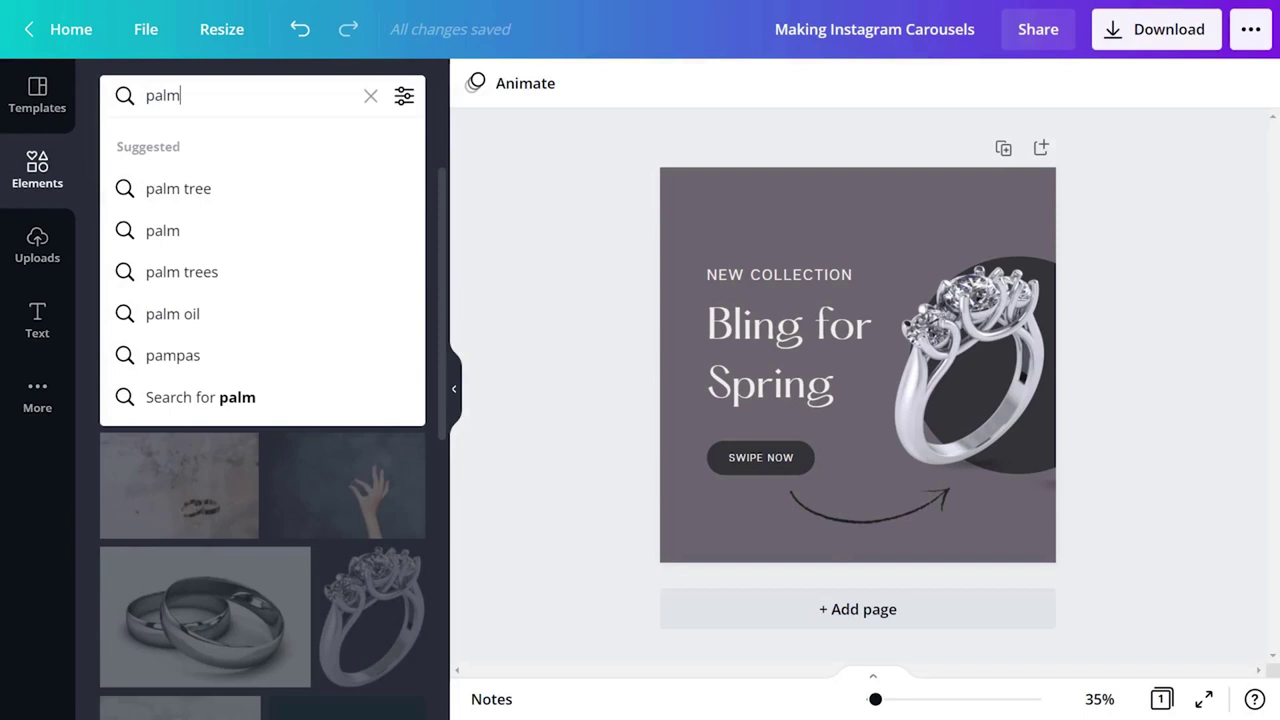
key("Return")
left_click_drag(292, 206, 849, 191)
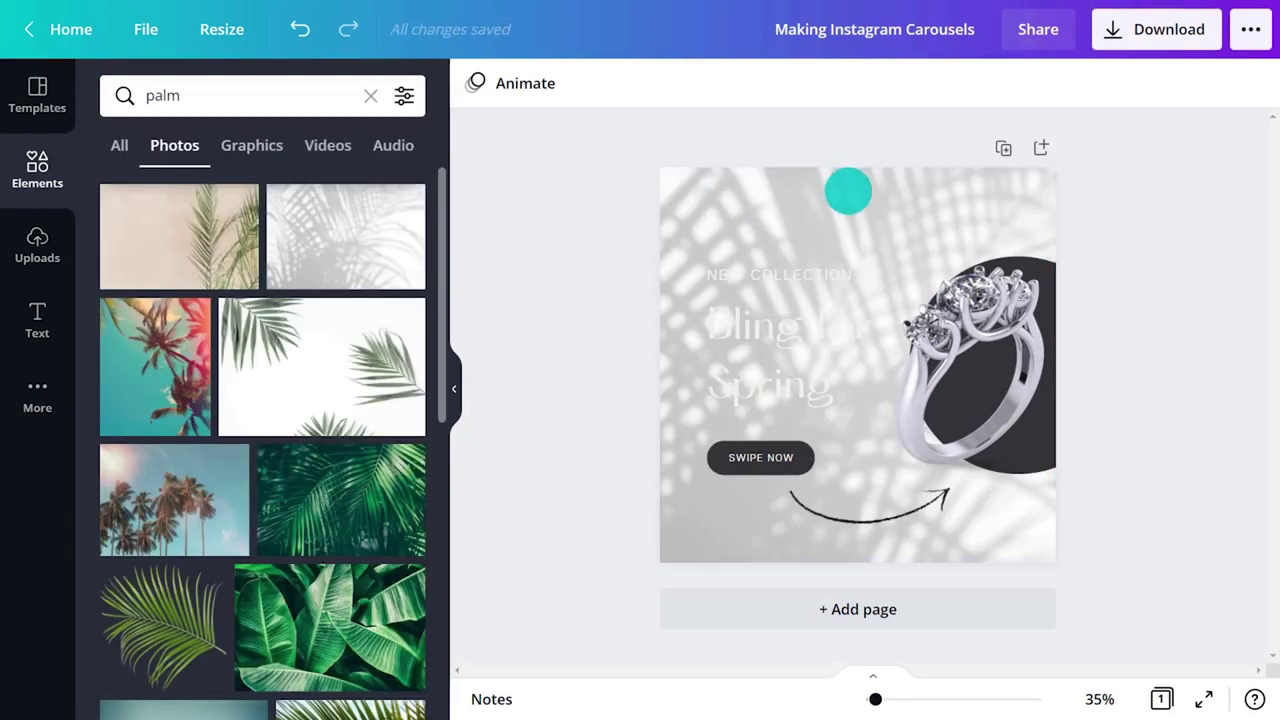
left_click(1182, 83)
type("20")
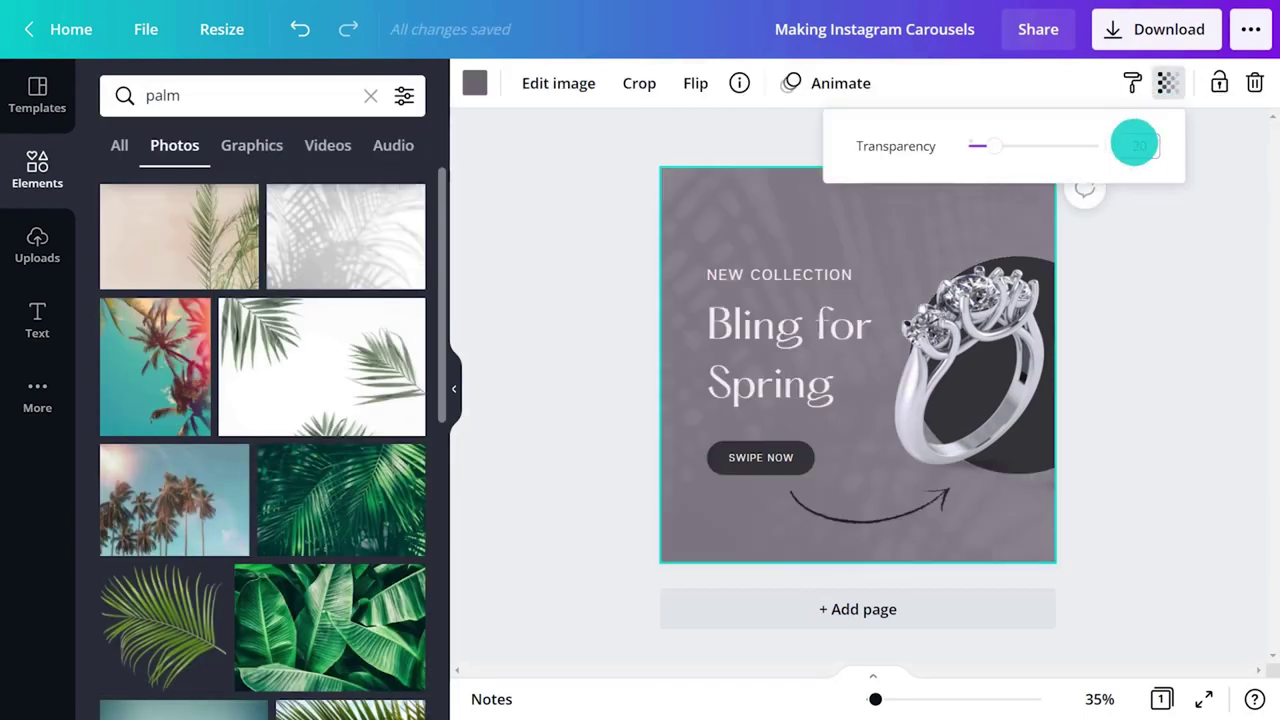
left_click(454, 389)
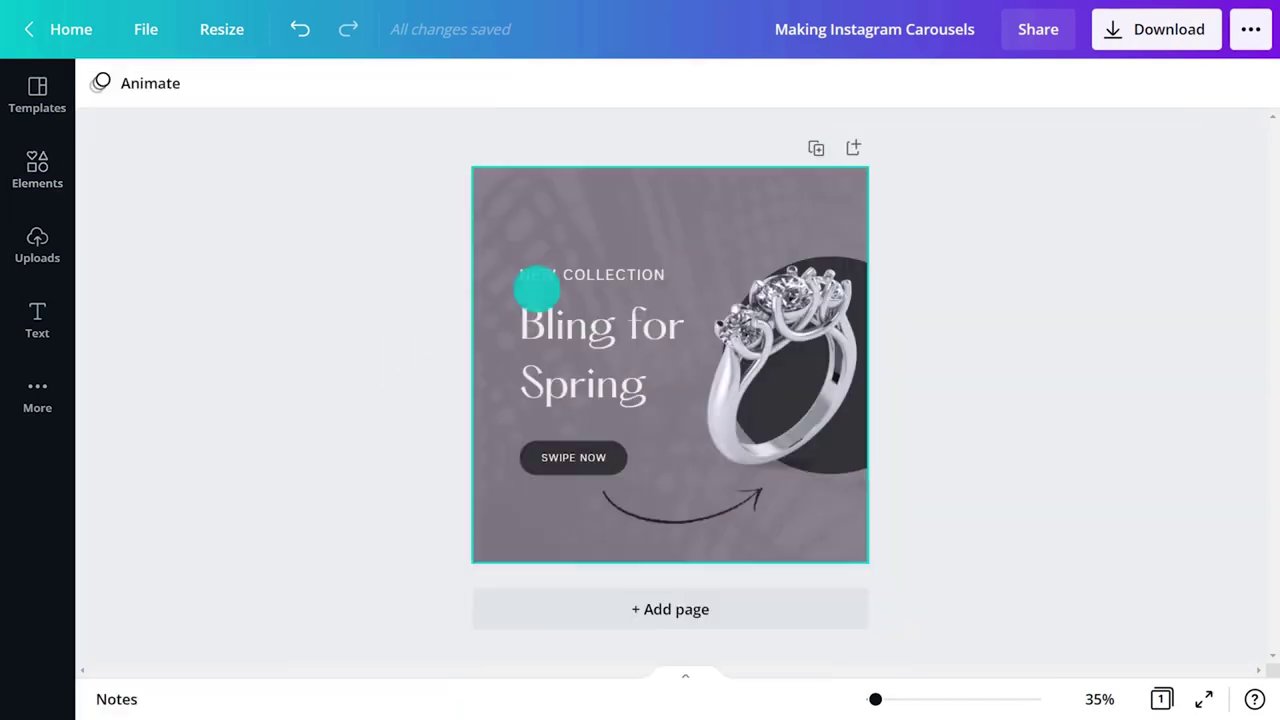
- Duplicate the cover page and delete the ring, Bling for Spring, SWIPE NOW, arrow and circle from the copy
left_click(815, 146)
left_click(777, 354)
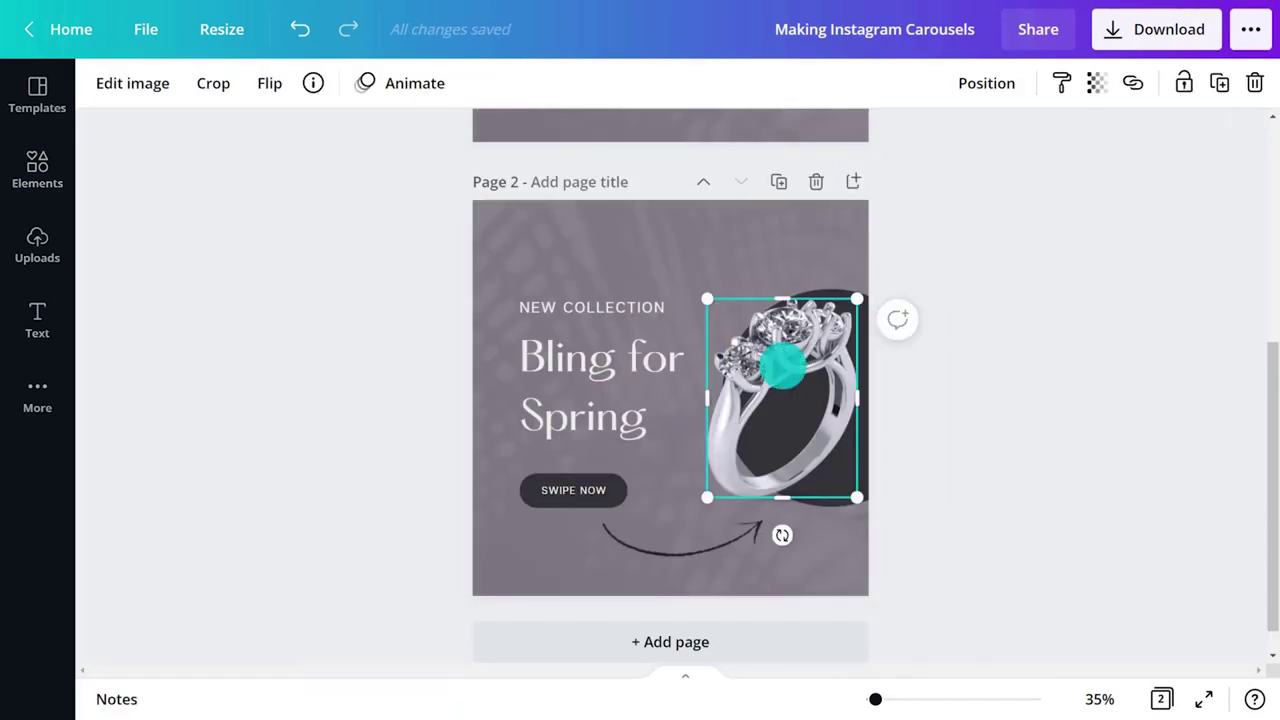
left_click(608, 417, "shift")
left_click(573, 487, "shift")
left_click(651, 537, "shift")
left_click(829, 289, "shift")
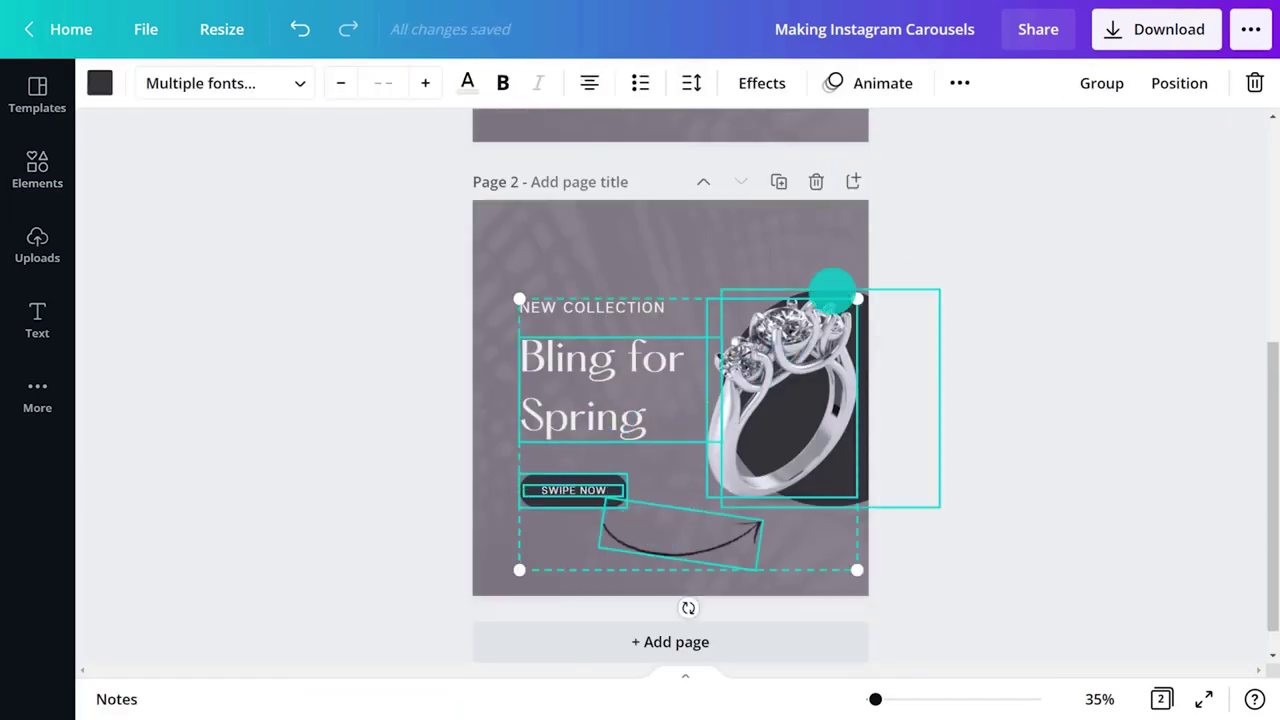
key("Delete")
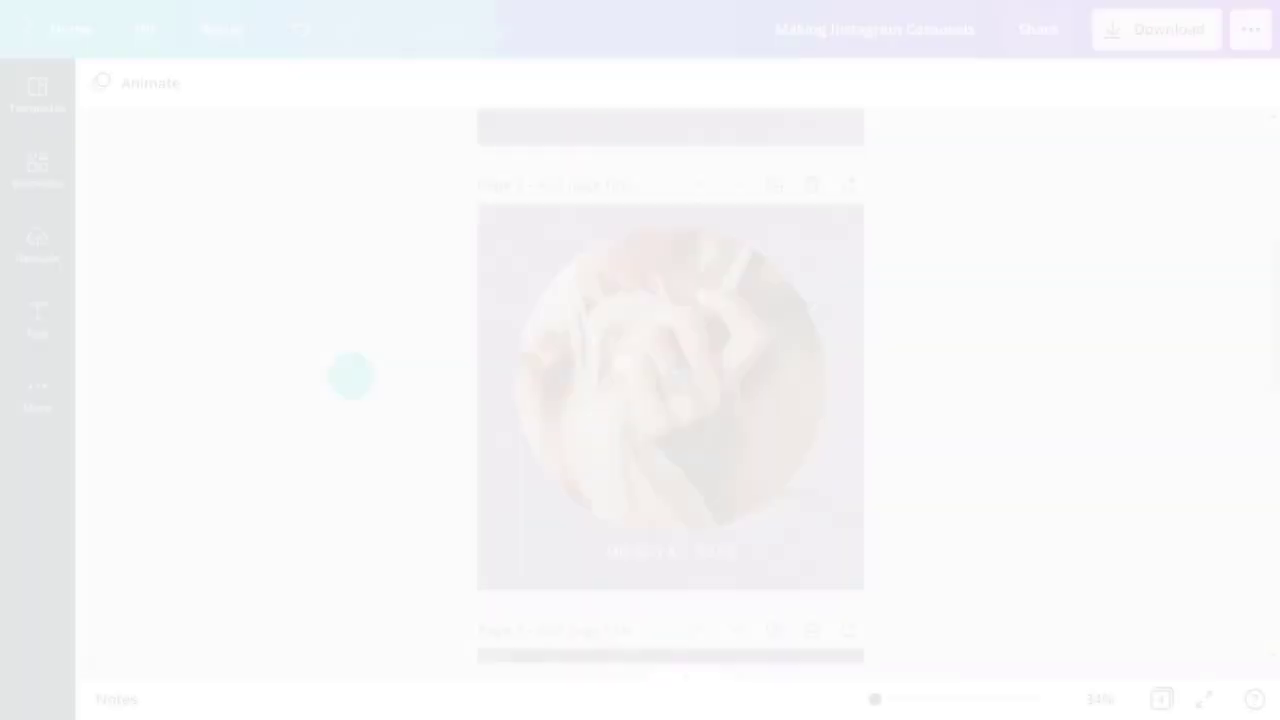
scroll(350, 375, "down", 1)
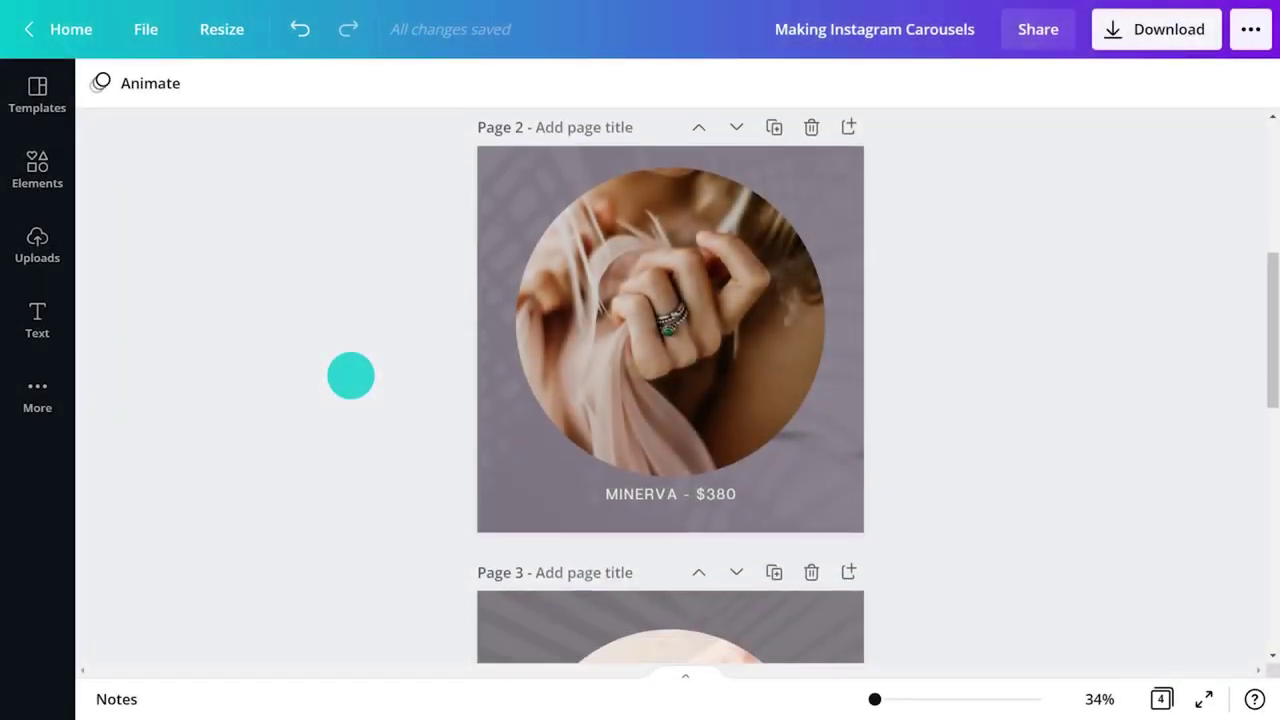
scroll(350, 375, "down", 1)
scroll(350, 375, "down", 2)
scroll(350, 375, "down", 1)
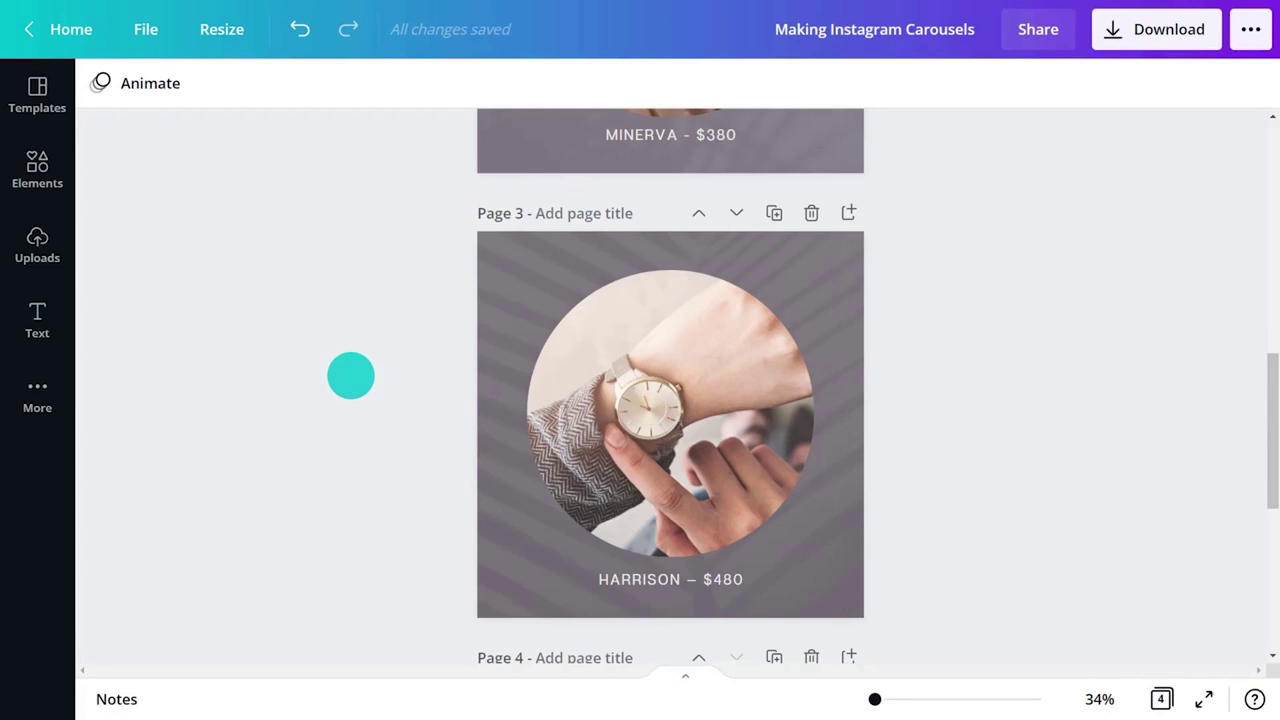
scroll(350, 375, "down", 2)
scroll(350, 375, "down", 2)
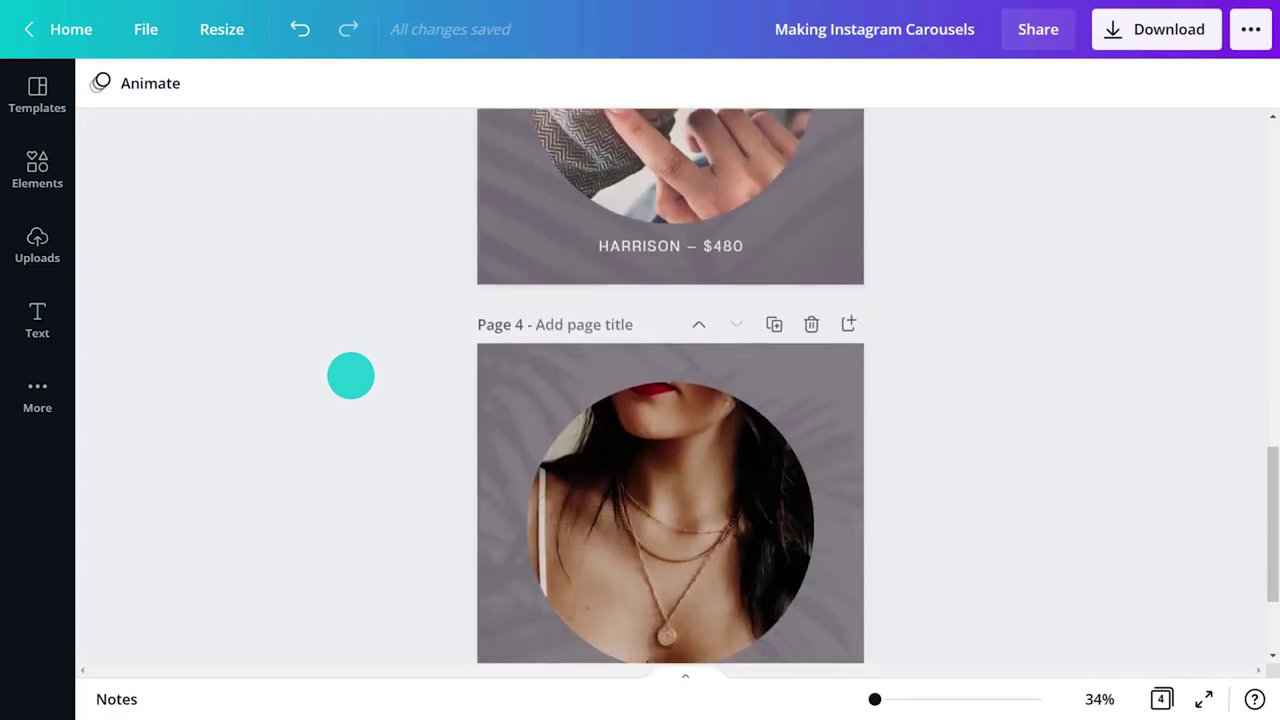
scroll(350, 375, "down", 2)
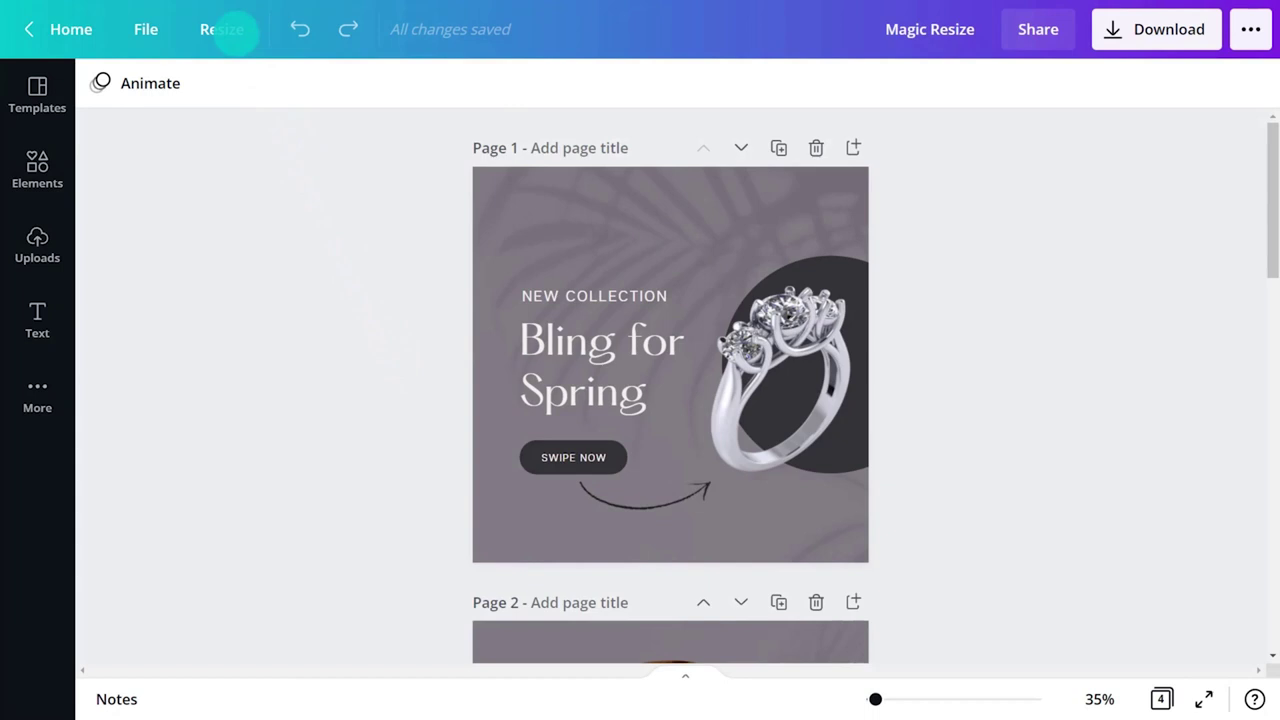
- Create a Facebook Post-sized copy of the carousel
left_click(222, 29)
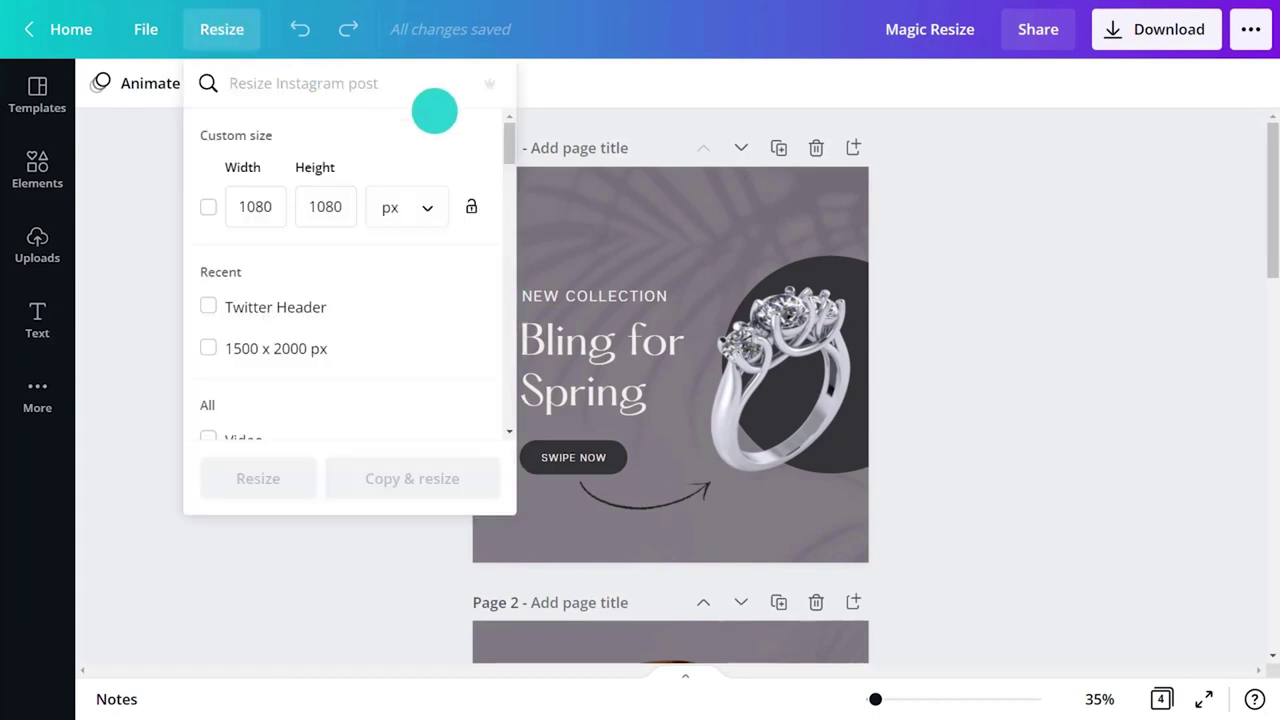
left_click_drag(507, 145, 508, 166)
left_click(208, 297)
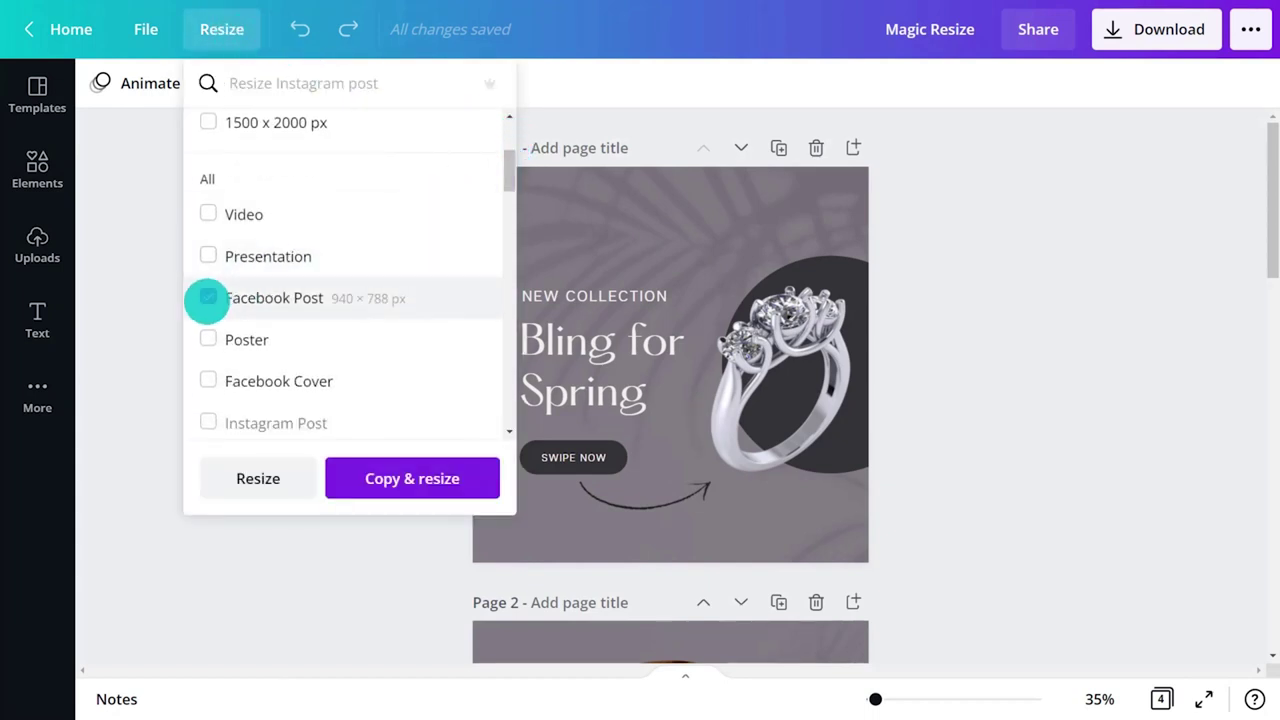
left_click(351, 466)
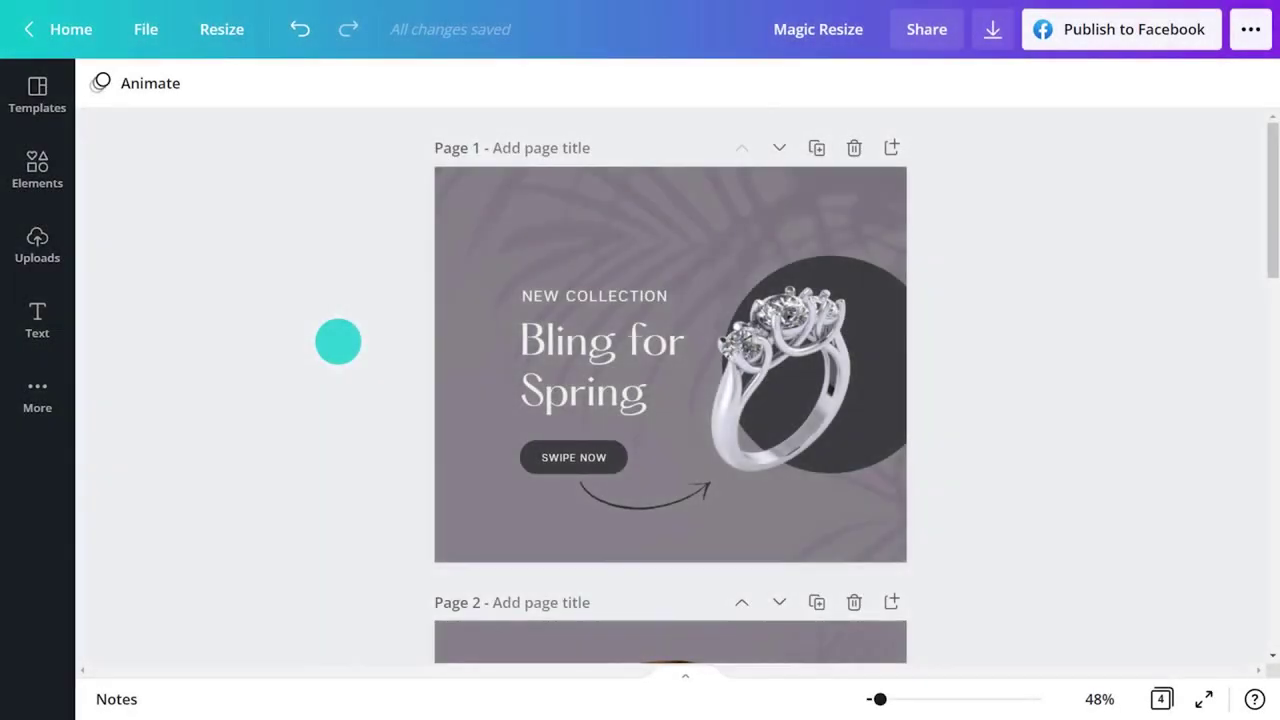
- Enlarge the ring and dark circle together and shift both headline texts left
left_click(806, 370)
left_click(880, 334, "shift")
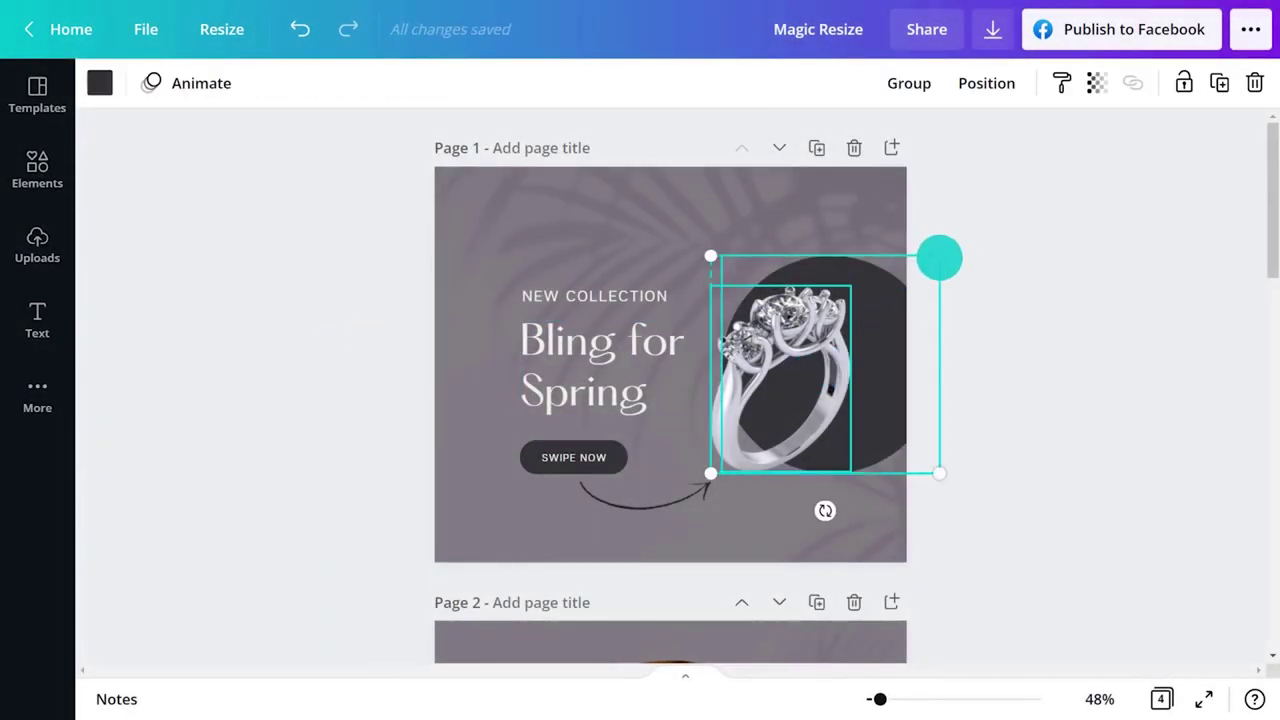
left_click_drag(939, 256, 952, 244)
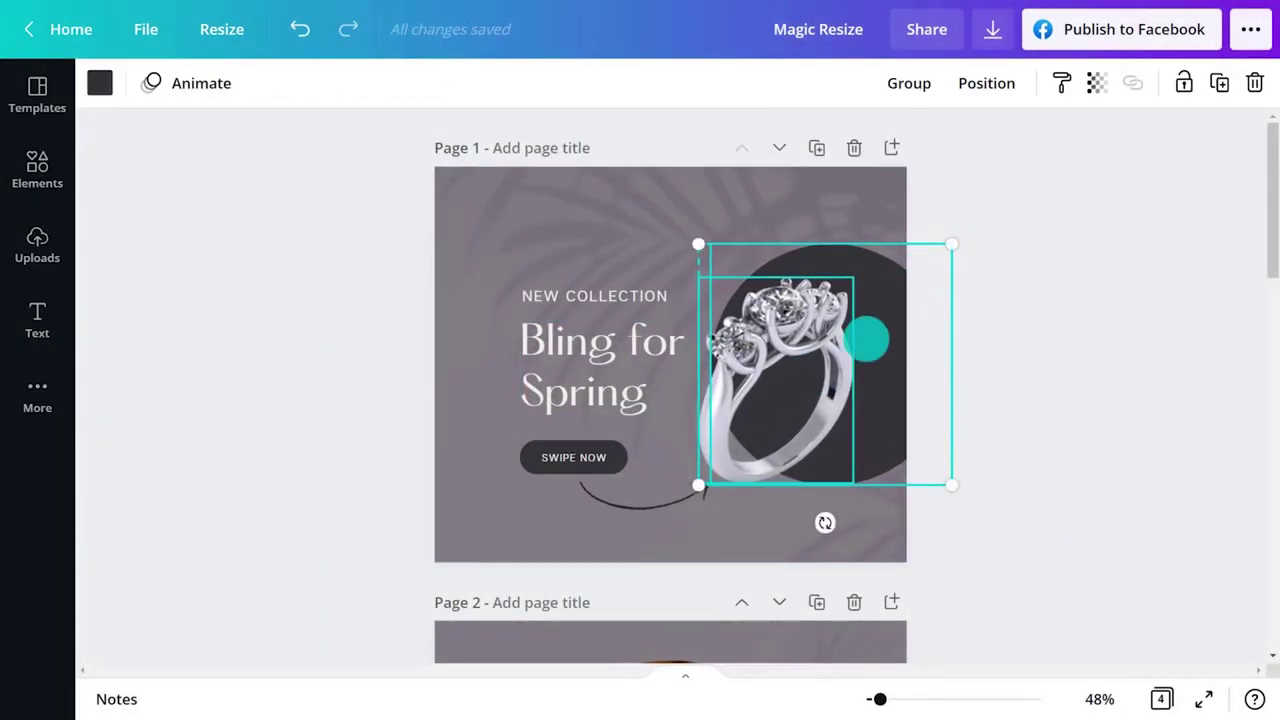
left_click(573, 384)
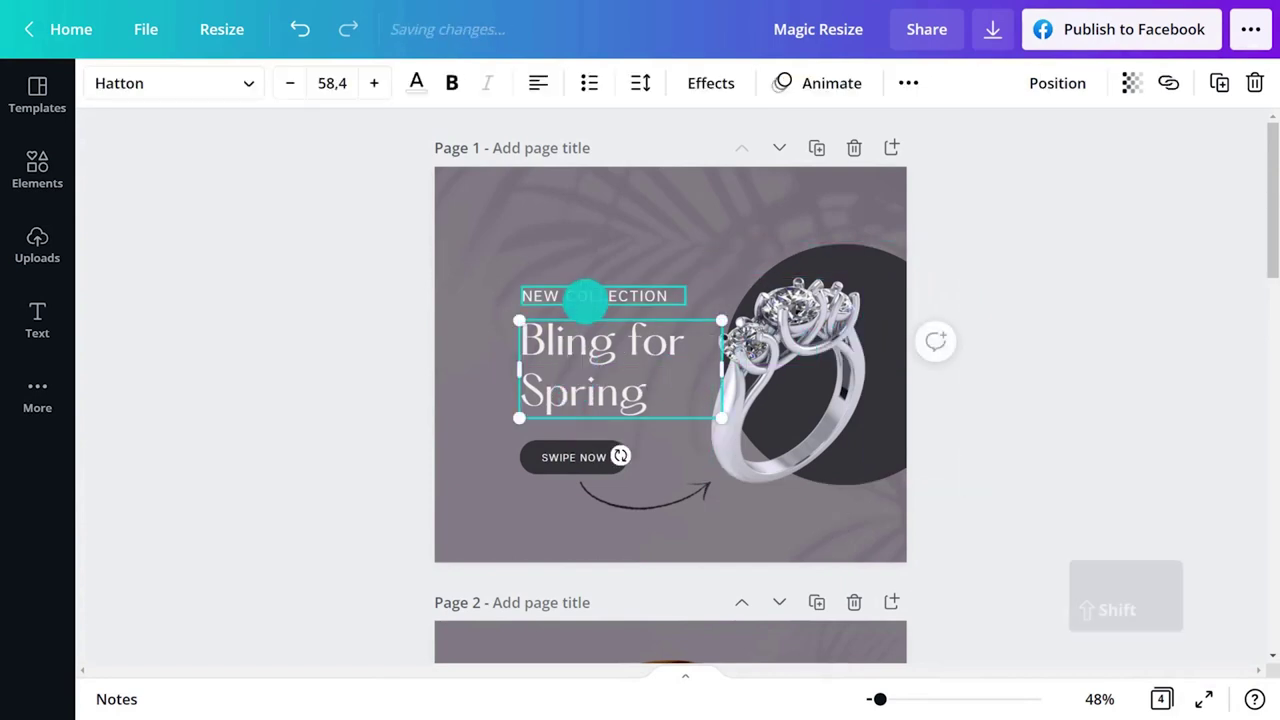
left_click(586, 300, "shift")
left_click_drag(589, 351, 557, 352)
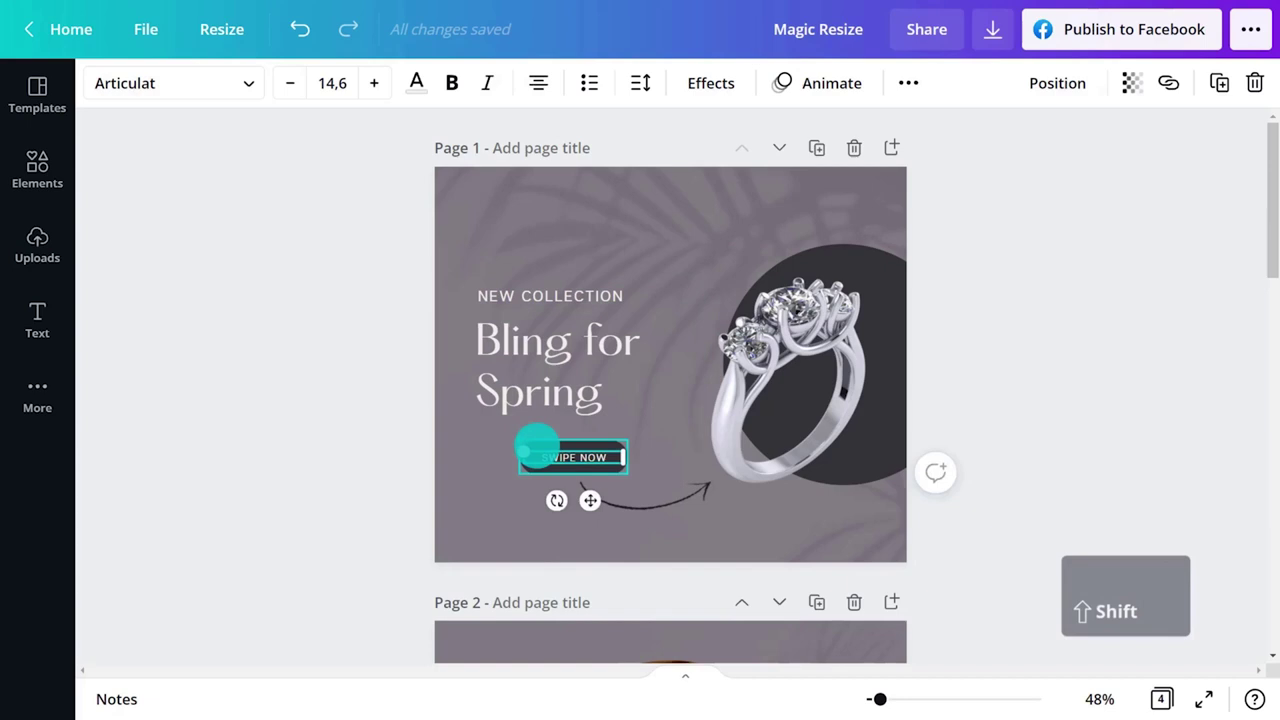
- Delete the SWIPE NOW button, move the headlines down, and nudge the arrow up-left
left_click(536, 443, "shift")
key("Delete")
left_click(543, 386, "shift")
left_click_drag(534, 320, 533, 360)
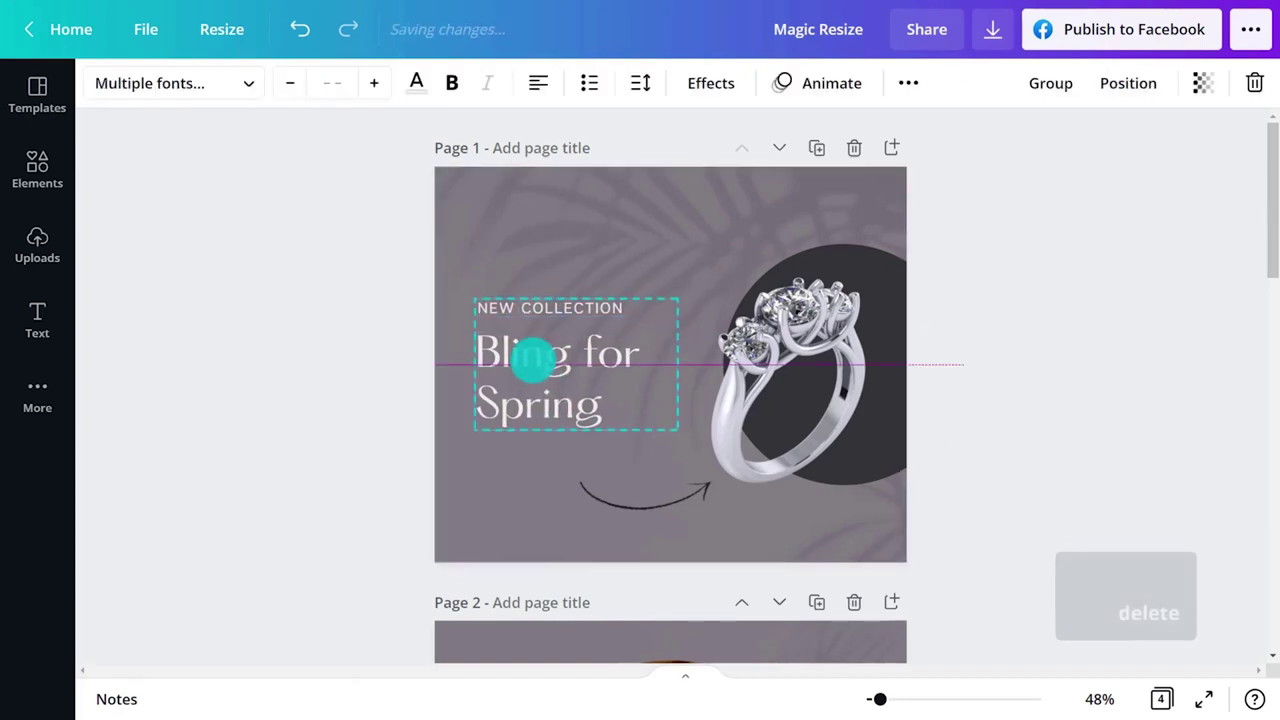
left_click_drag(621, 500, 603, 480)
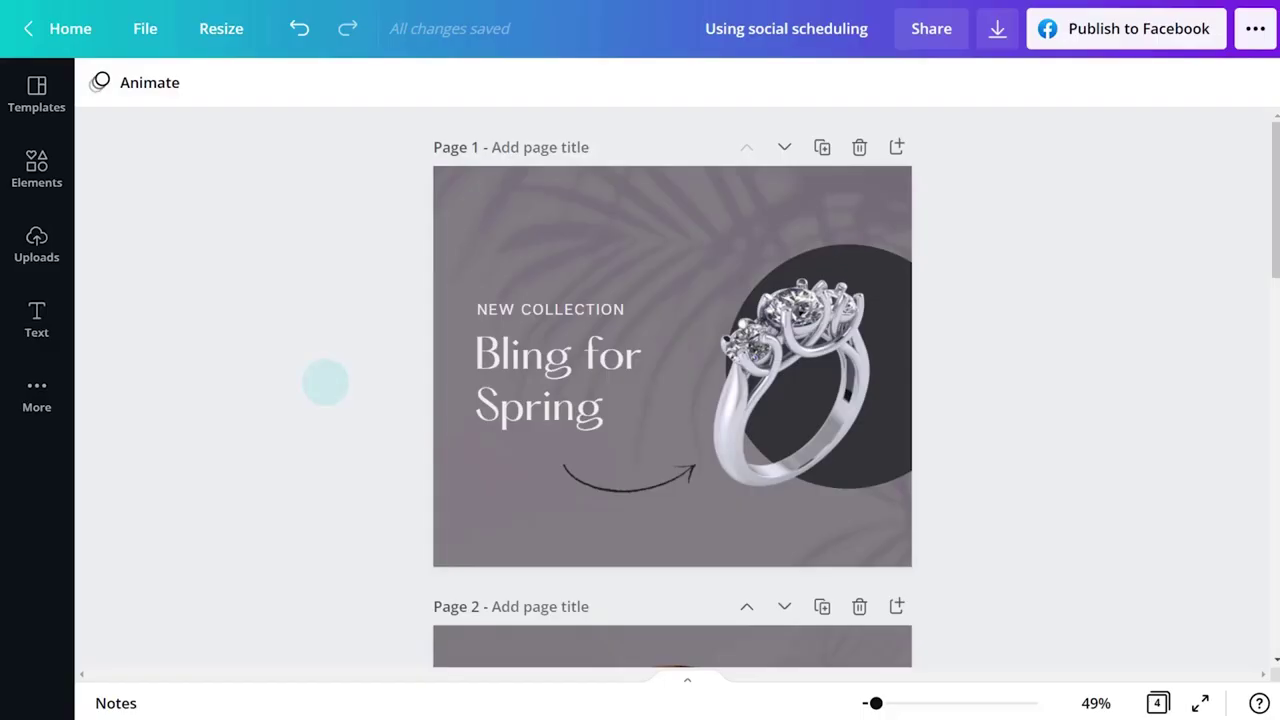
- Check the download file types, keeping PNG, then bring up the publishing and sharing options
left_click(997, 28)
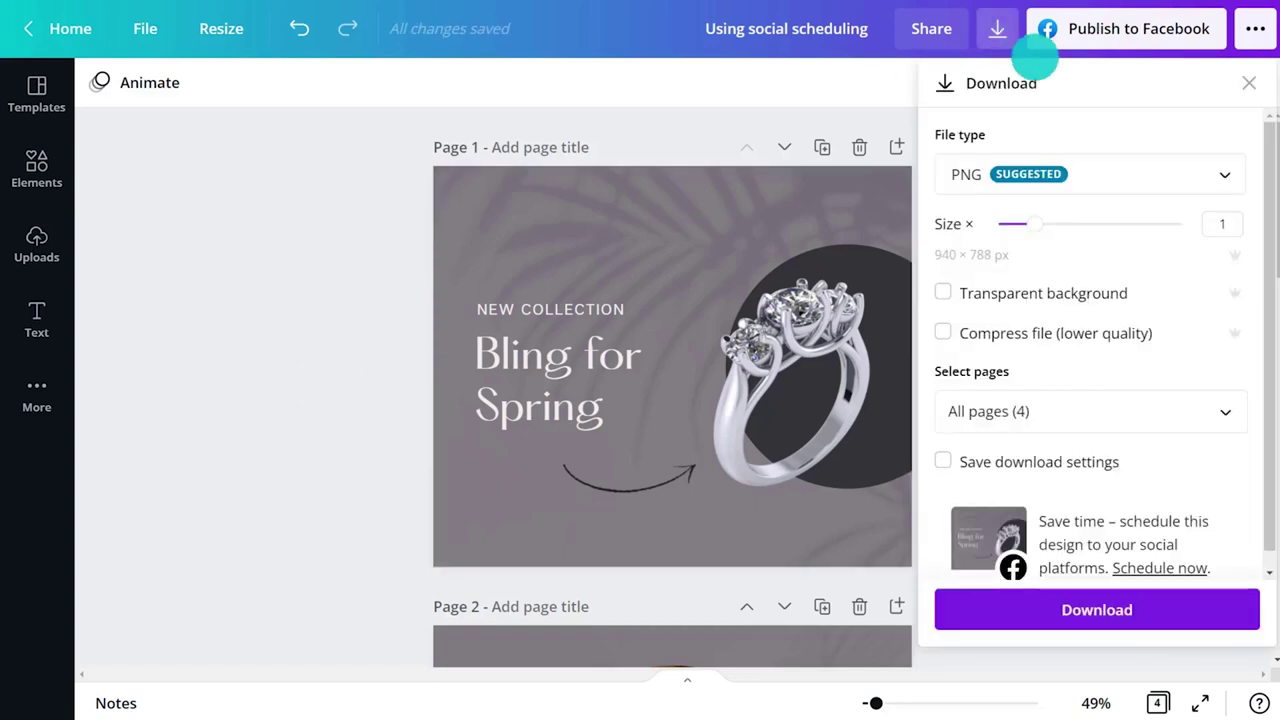
left_click(1225, 175)
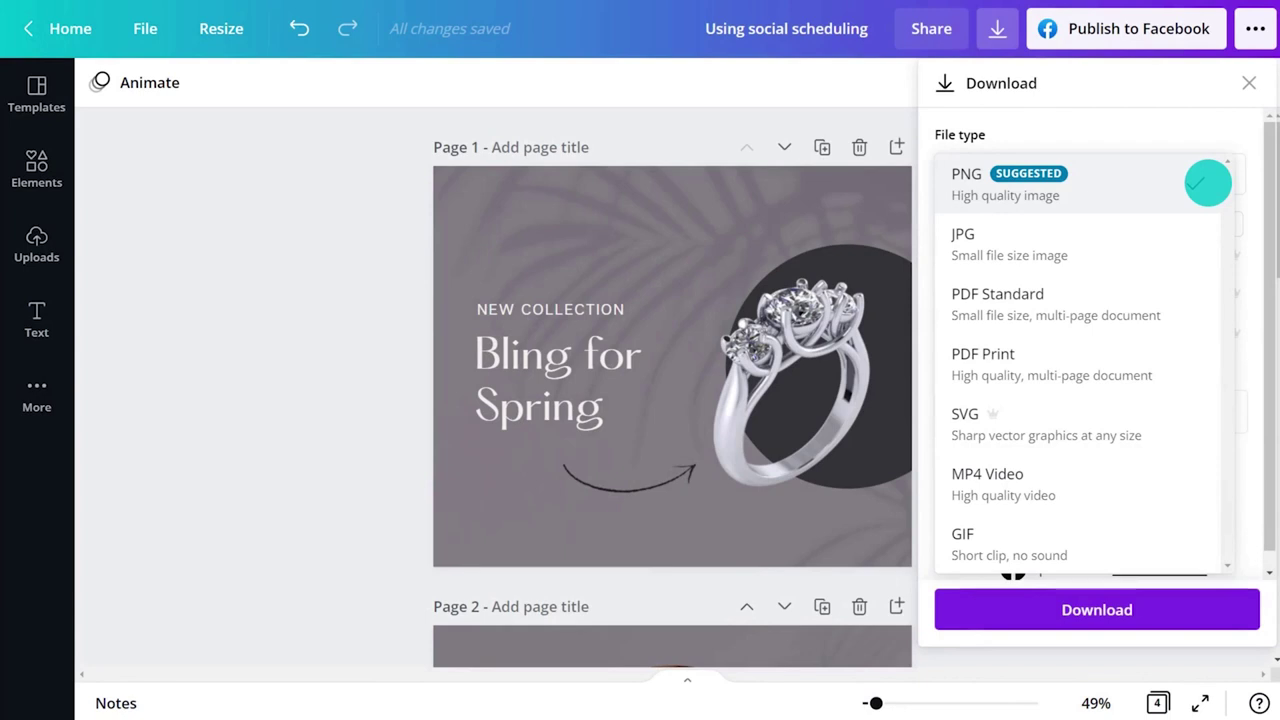
left_click(1210, 168)
left_click(1249, 83)
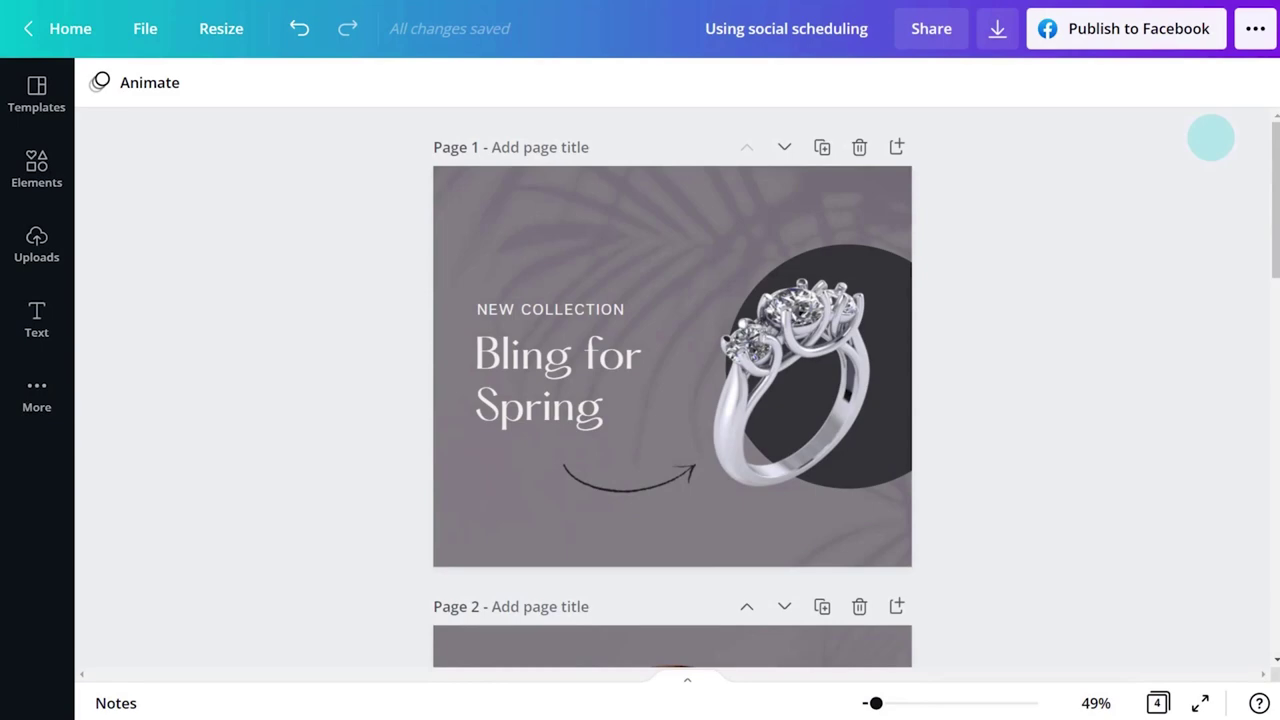
left_click(1252, 30)
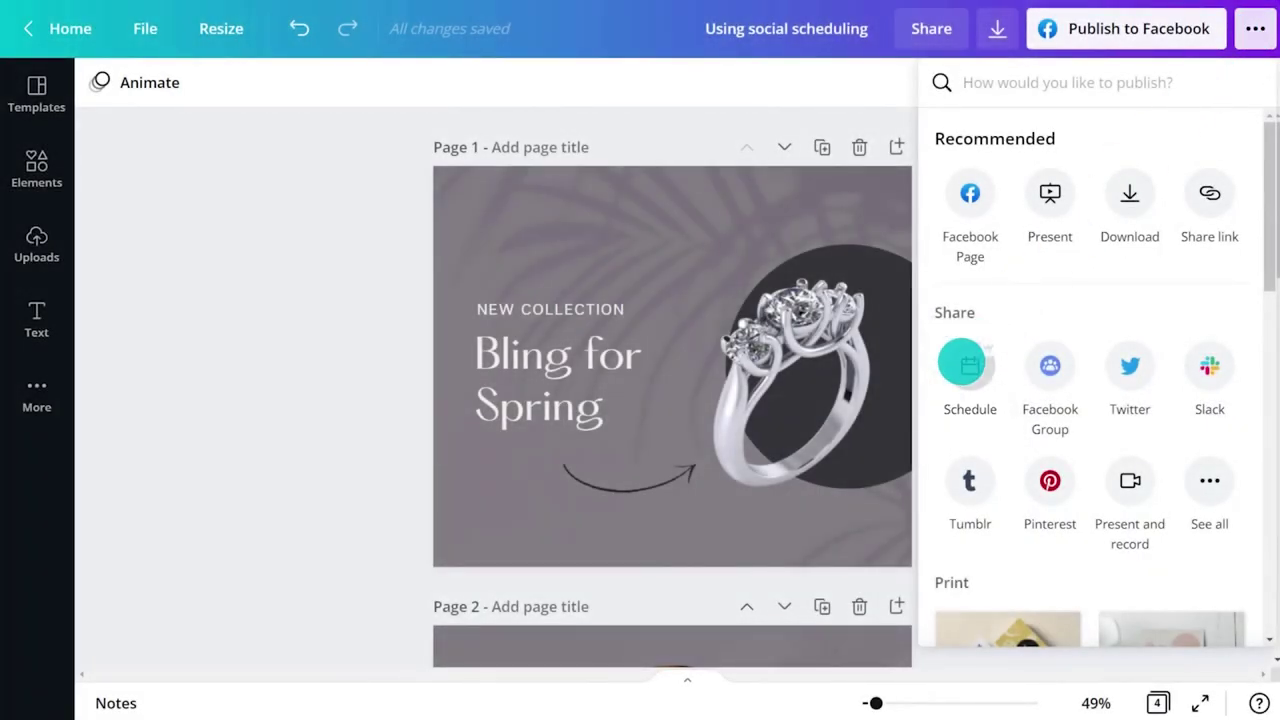
- Schedule the design for 26 October at 6:00 PM
left_click(965, 362)
left_click(1004, 396)
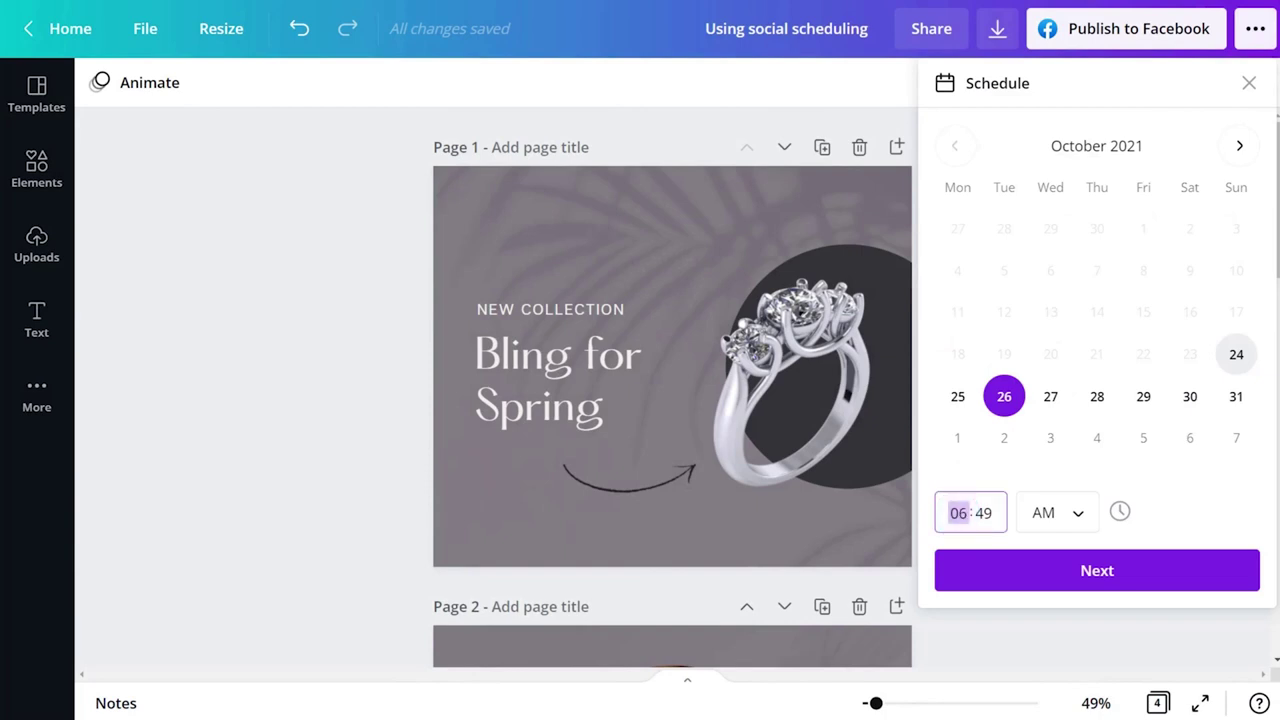
type("00")
left_click(1043, 511)
left_click(1046, 540)
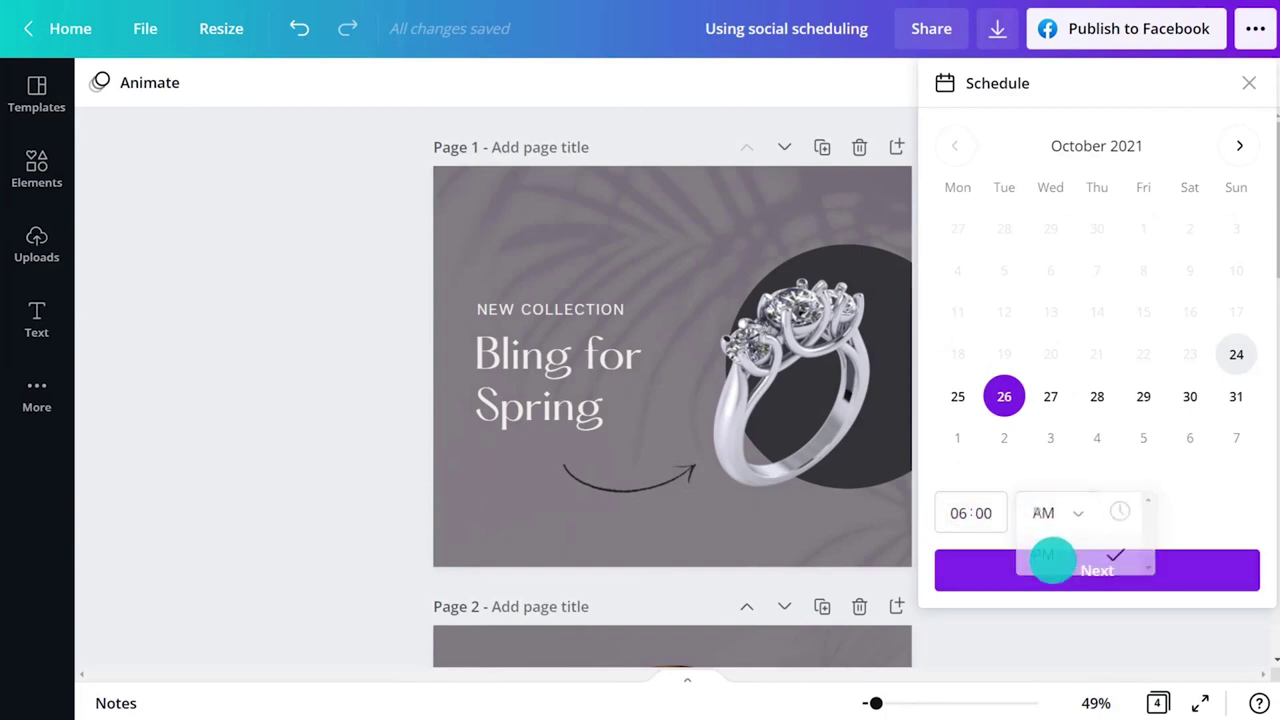
left_click(1054, 572)
- Choose the shop's Facebook Page as the channel and start the post caption
left_click(1110, 212)
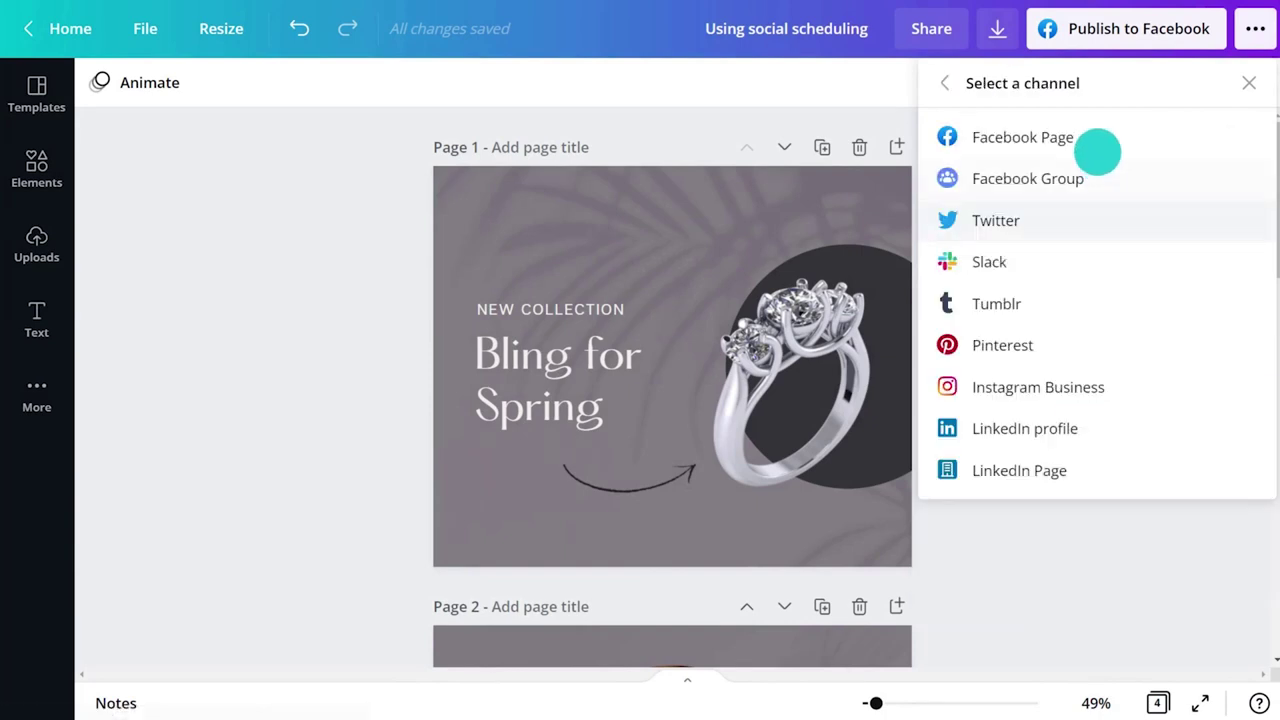
left_click(1095, 138)
left_click(1088, 185)
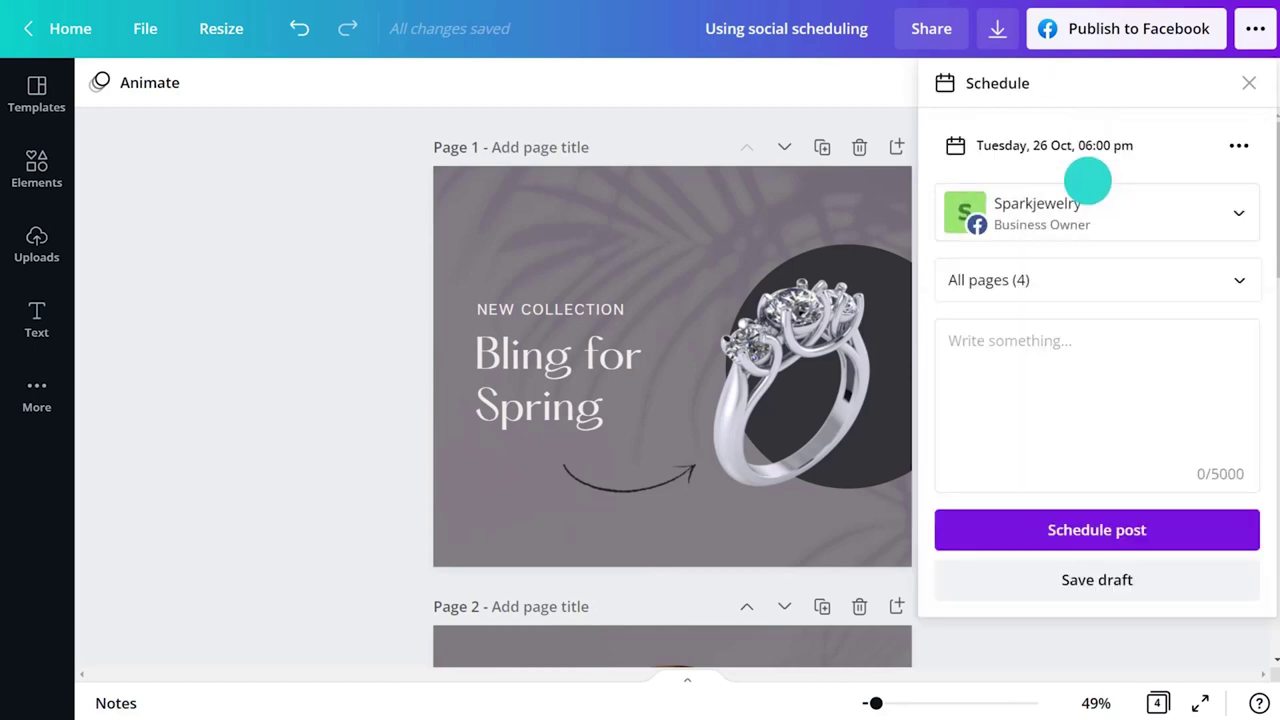
left_click(1006, 347)
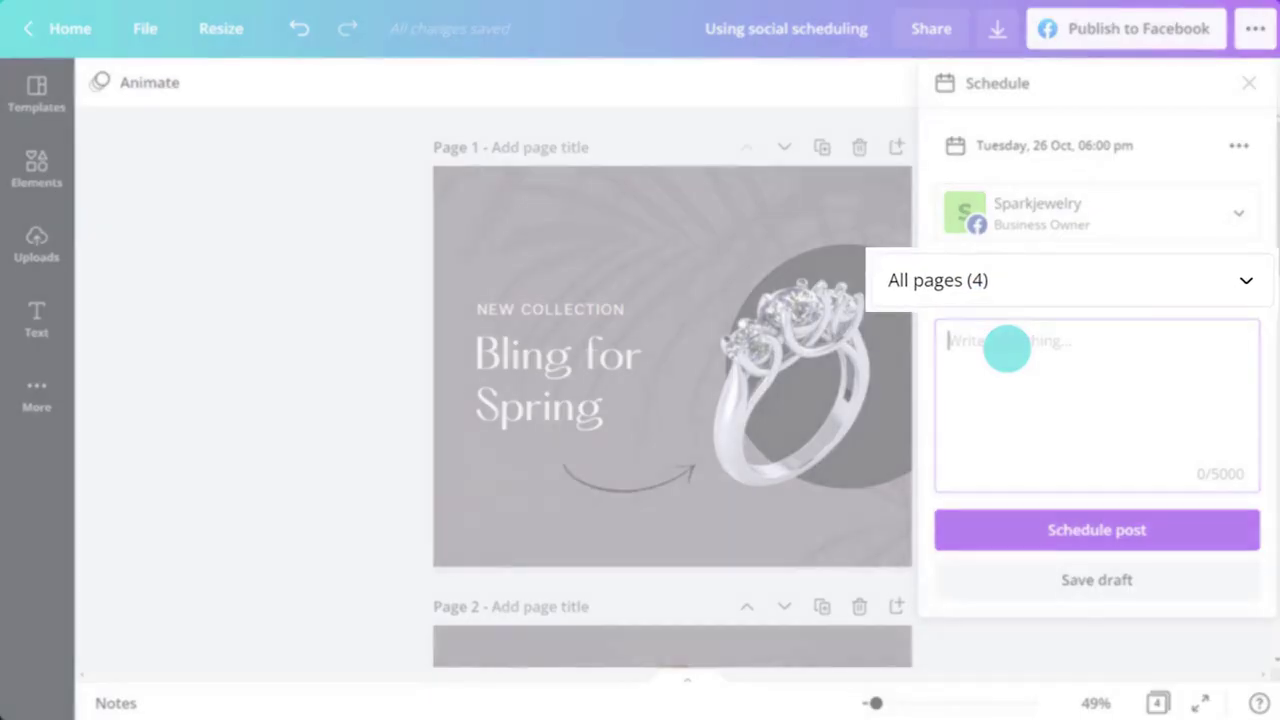
type("N")
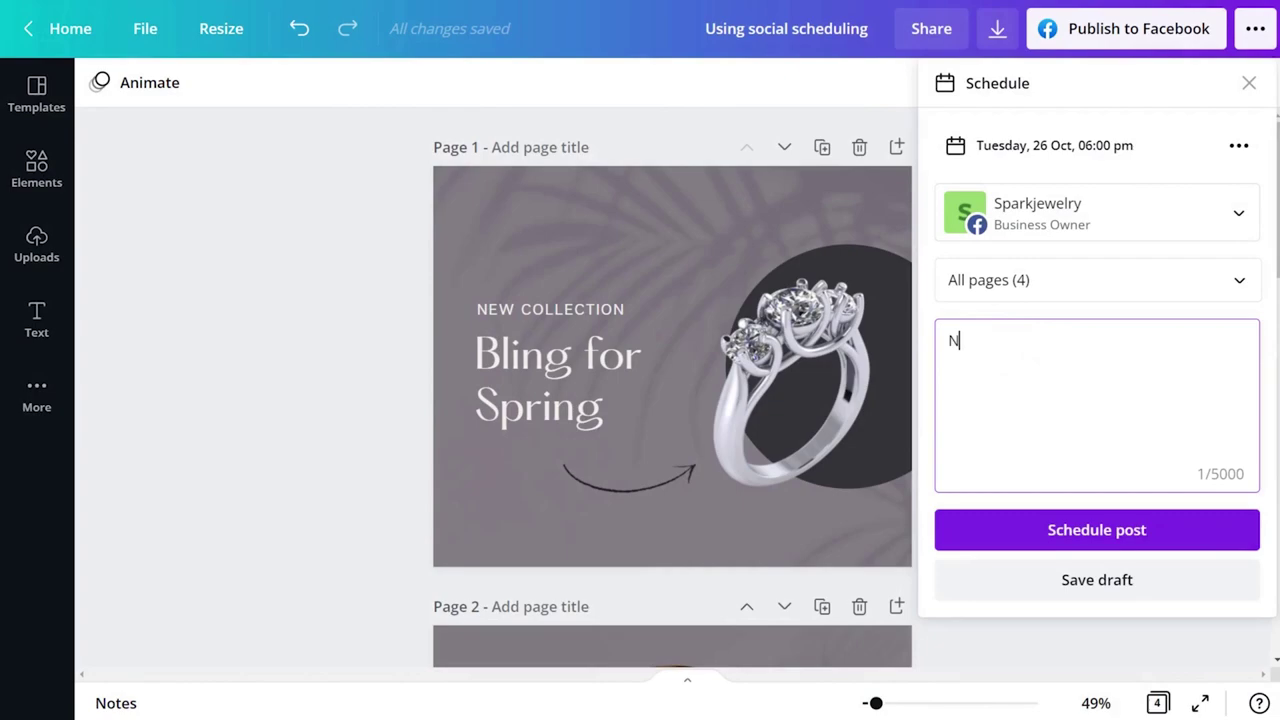
type("ion!")
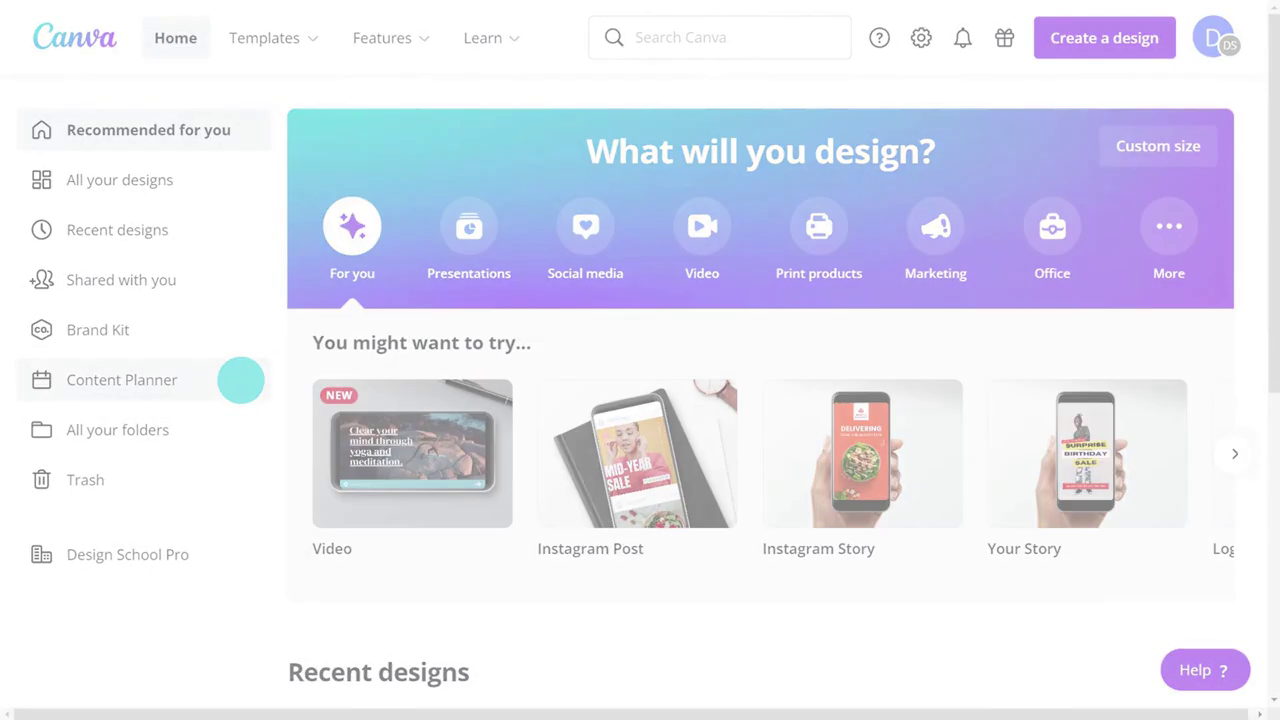
- In the Content Planner, add a post on 26 October using the Bling for Spring design
left_click(240, 380)
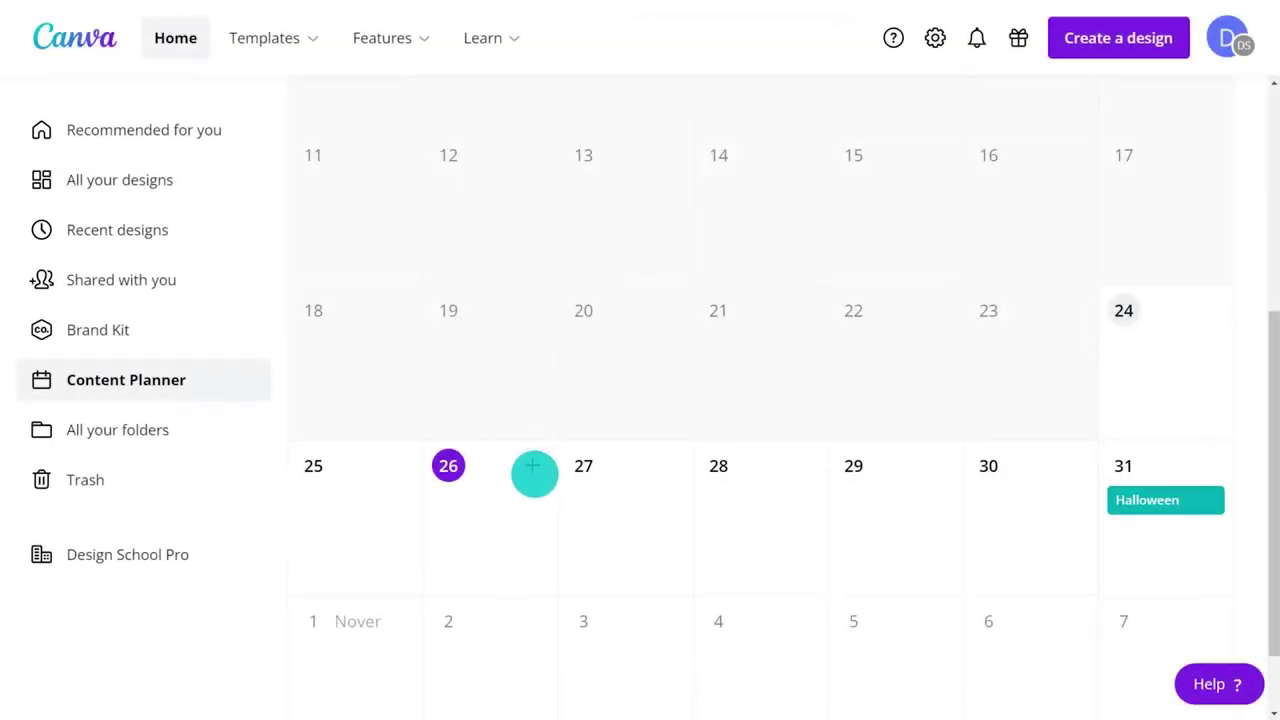
left_click(534, 474)
left_click(240, 215)
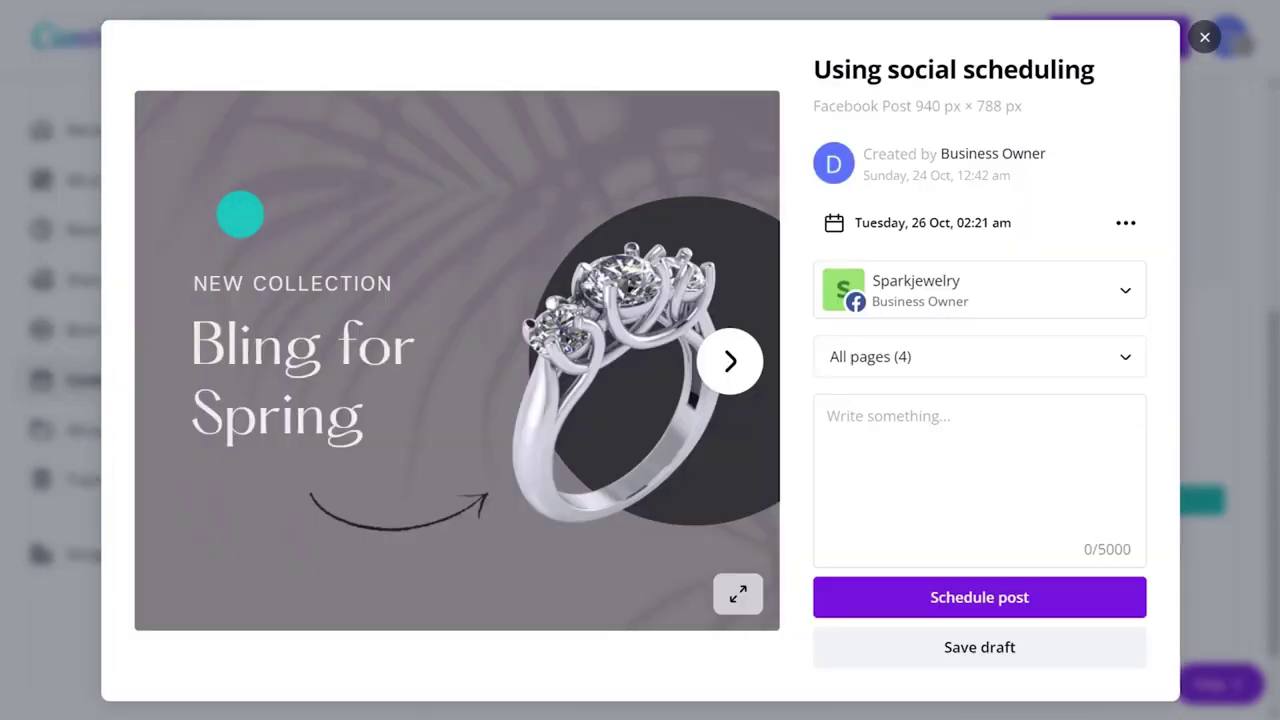
- Set the posting time to 6:00 PM, add the caption, and schedule the post
left_click(855, 223)
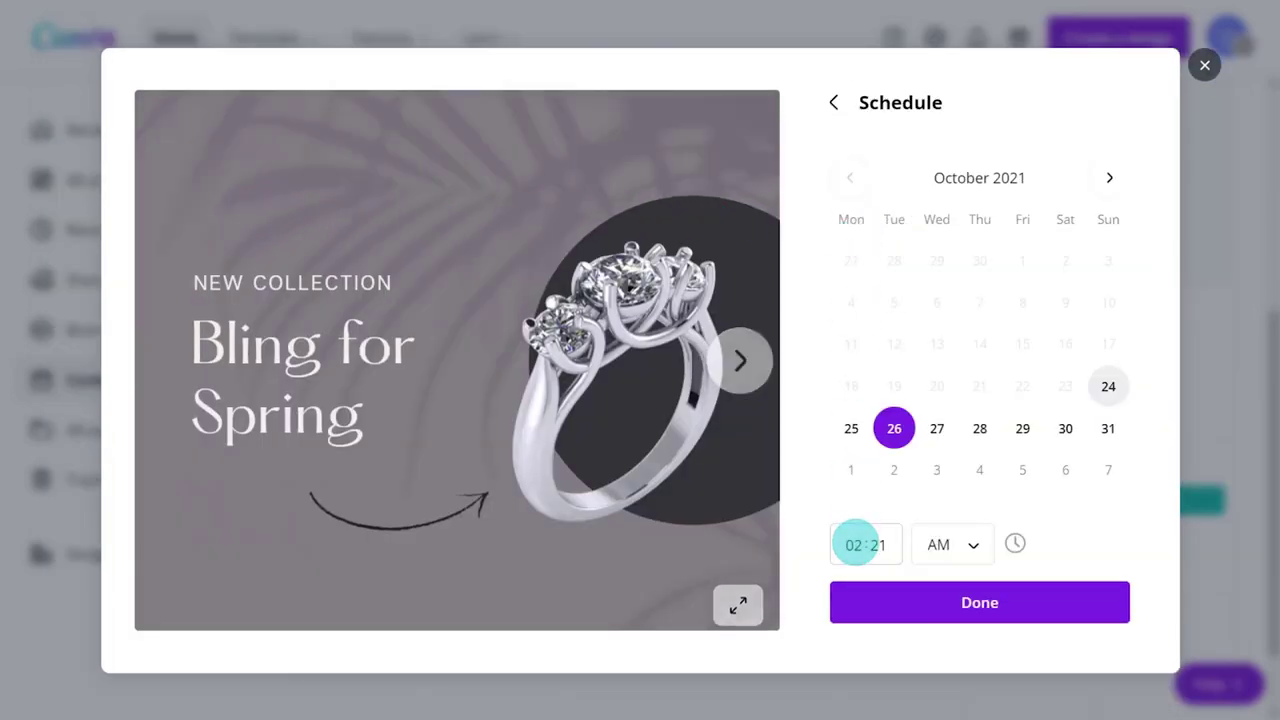
left_click(853, 544)
type("6:00")
left_click(950, 544)
left_click(940, 574)
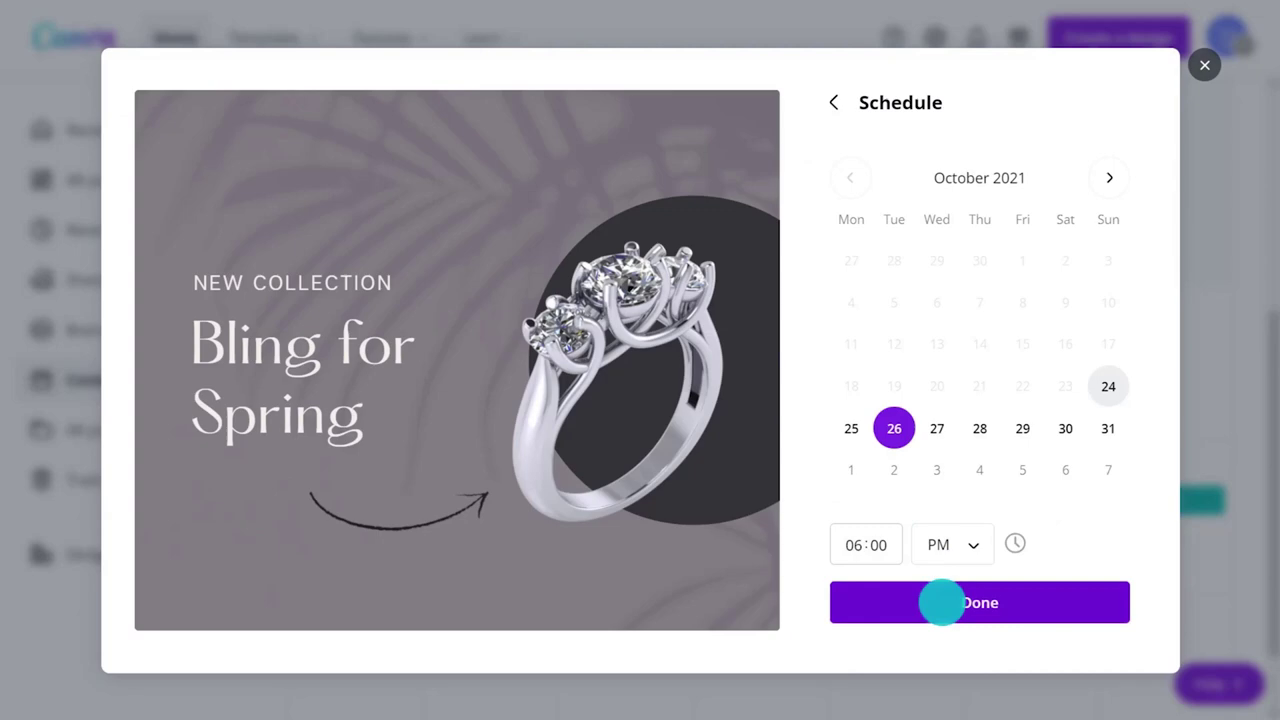
left_click(940, 601)
type("New Collecti")
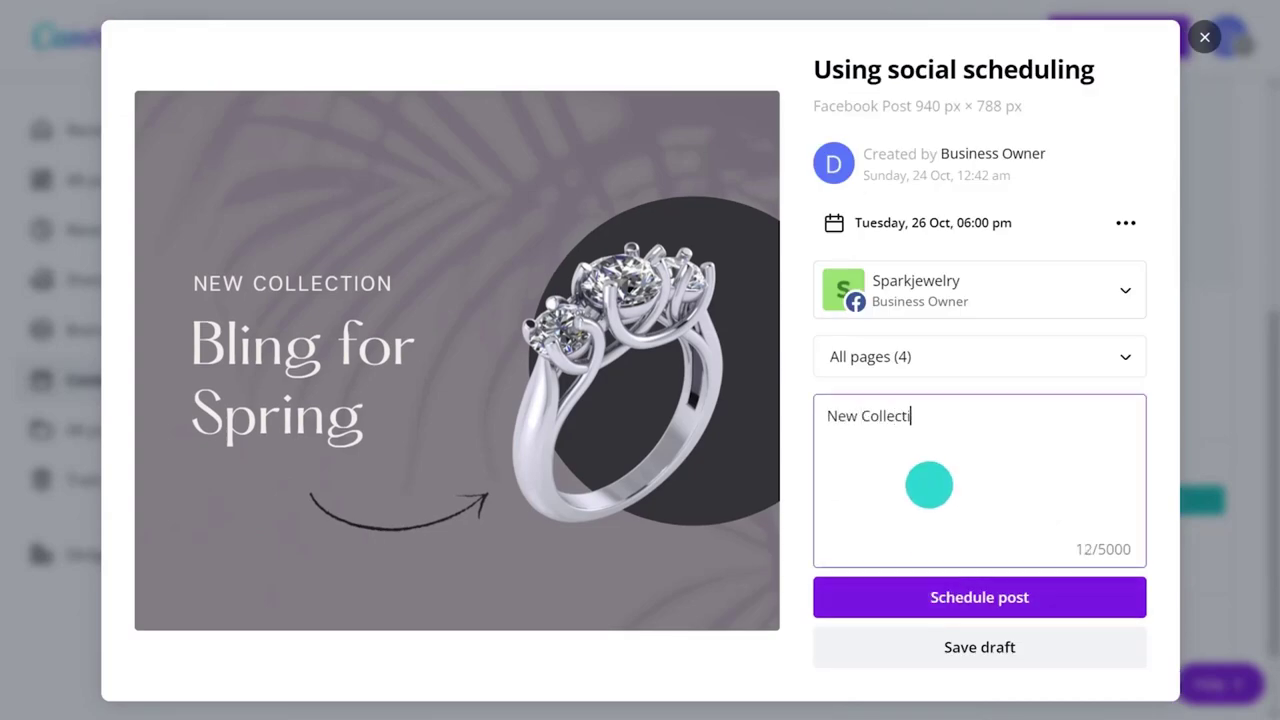
type("on!")
left_click(892, 597)
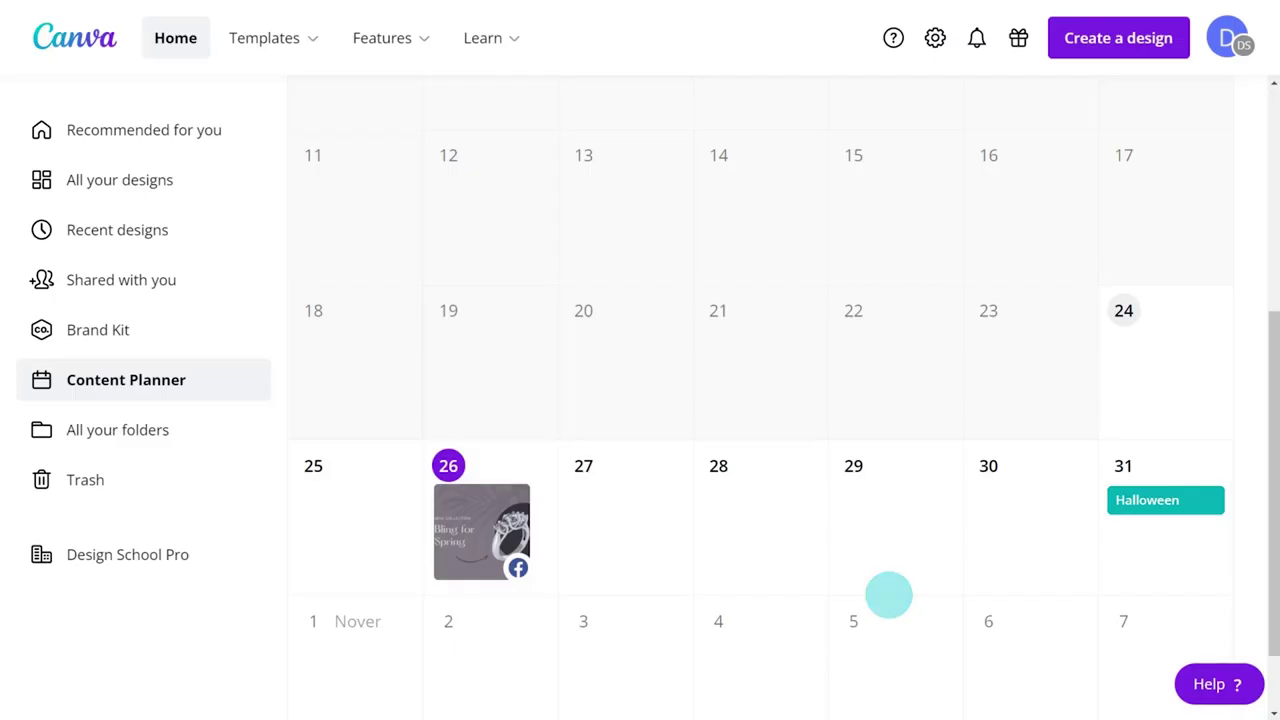